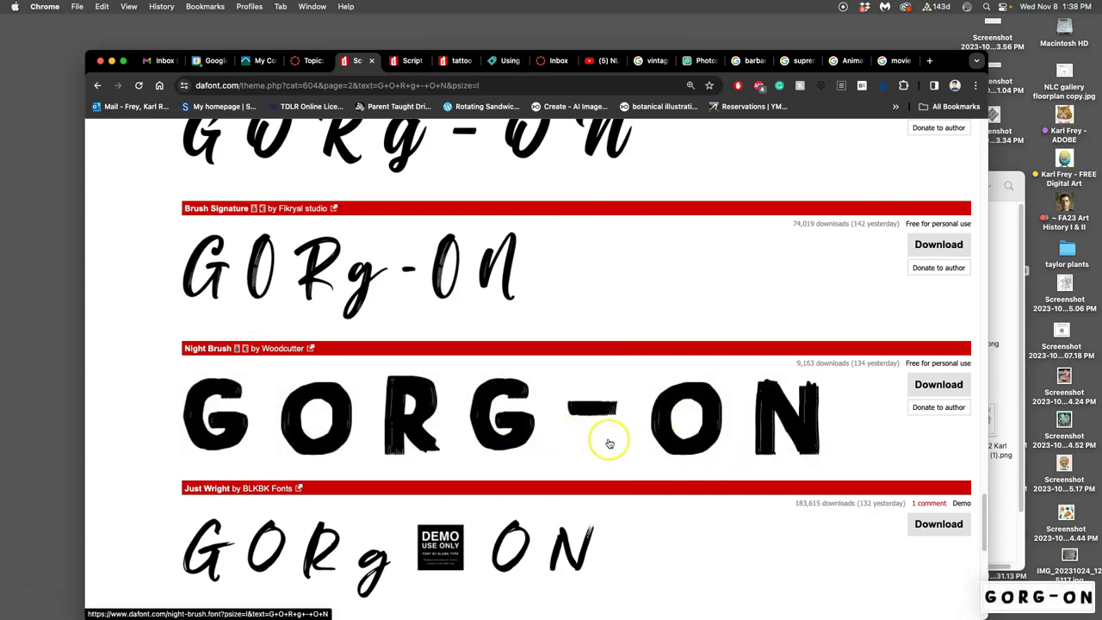
# - Compare the "G O R g - O N" previews of the Script > Brush fonts on page 2
pyautogui.scroll(-10, 633, 444)
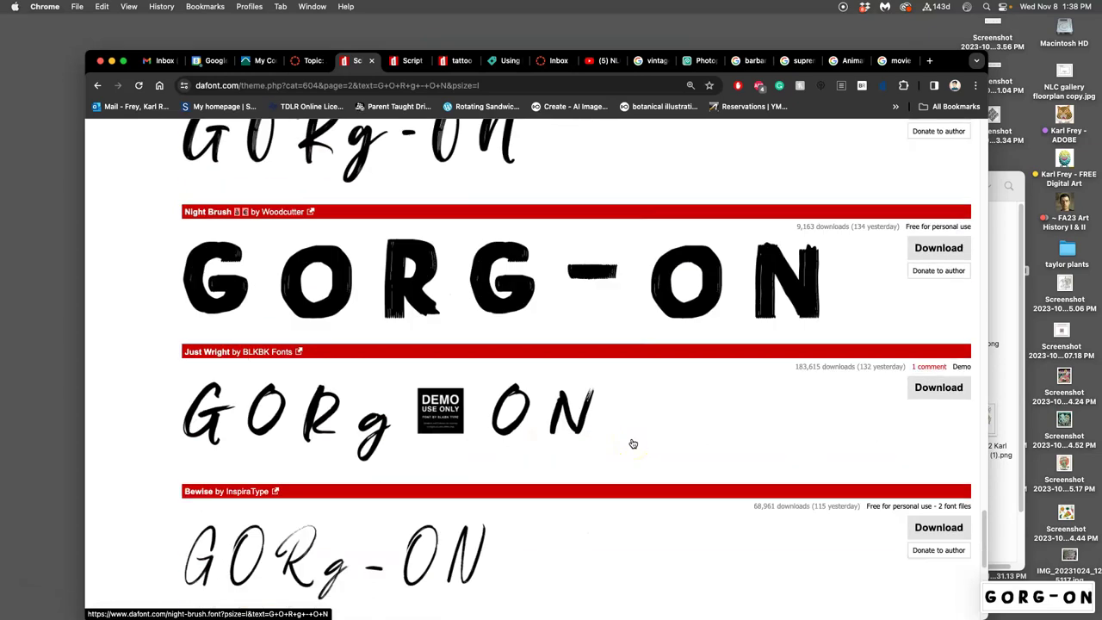
pyautogui.scroll(10, 633, 443)
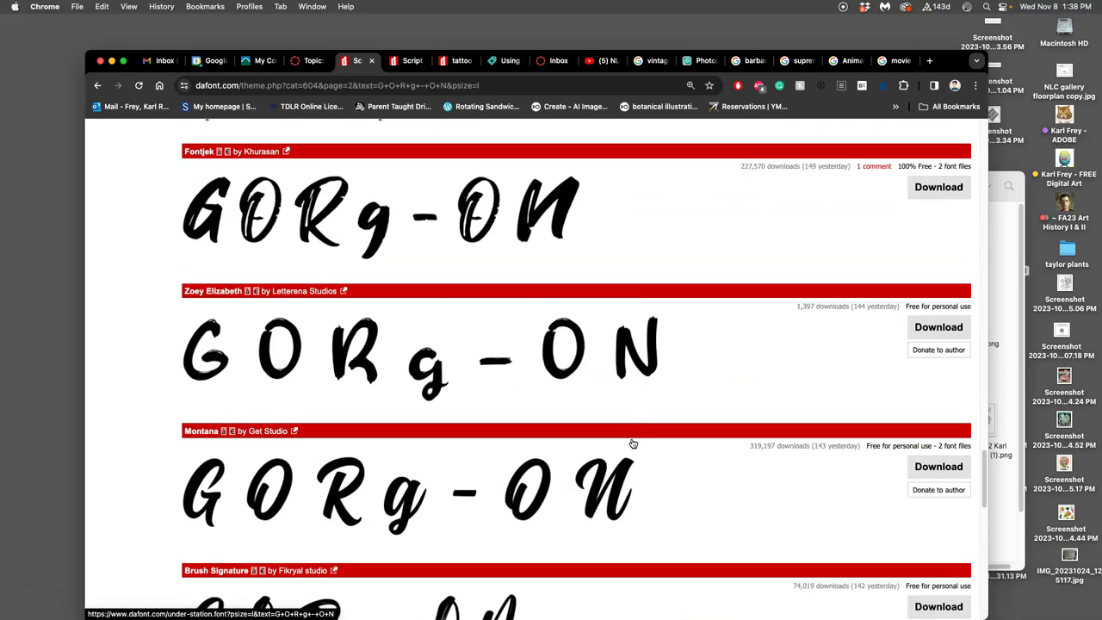
pyautogui.scroll(15, 633, 444)
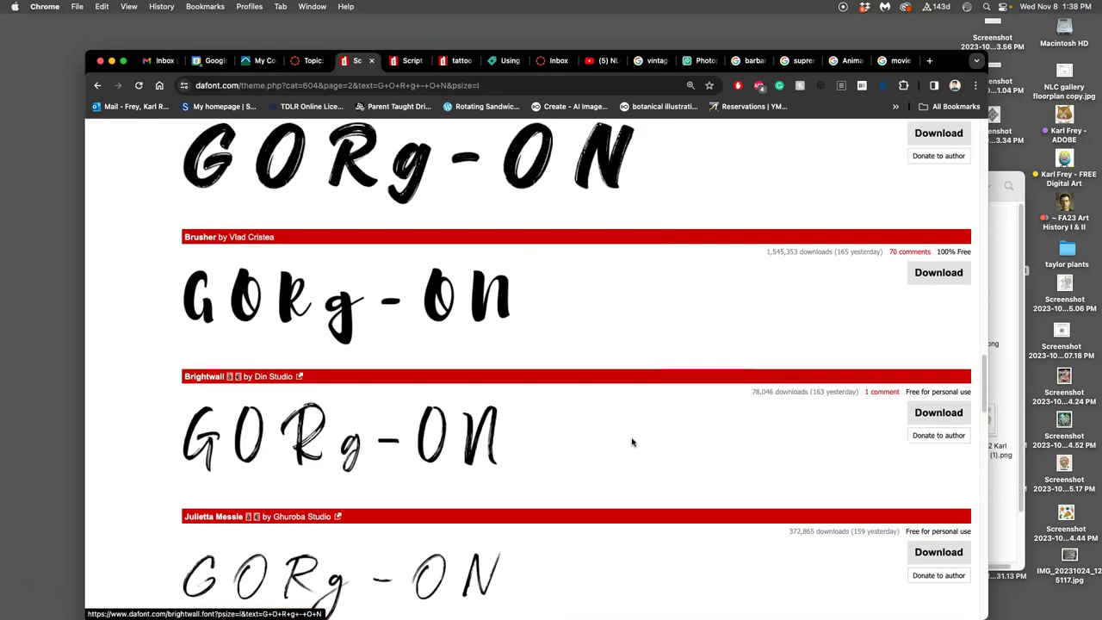
pyautogui.scroll(15, 633, 444)
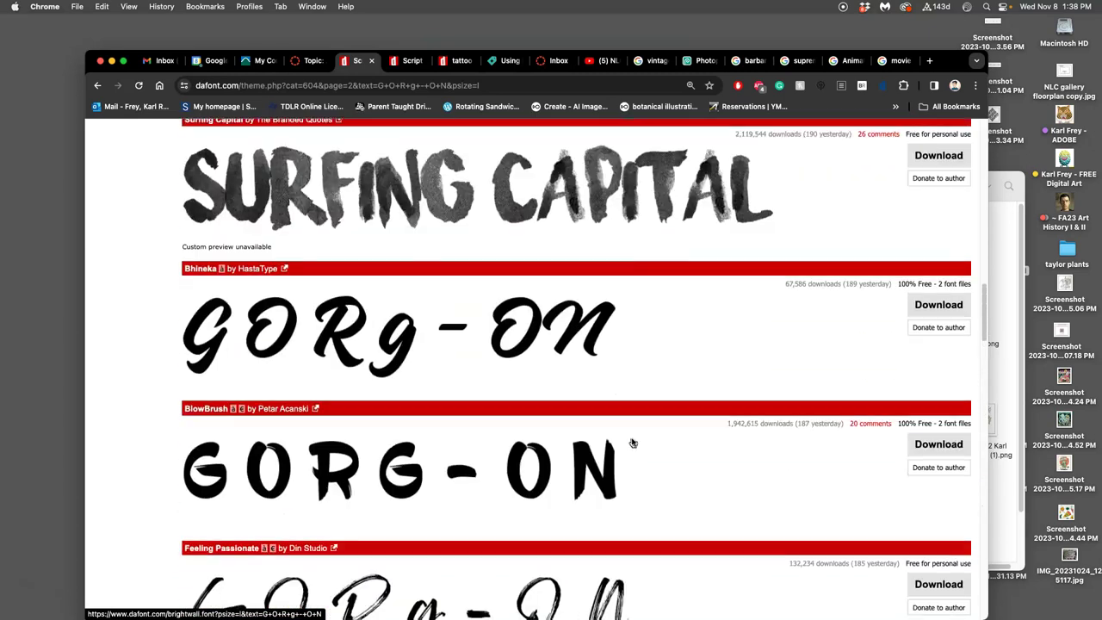
pyautogui.scroll(15, 633, 444)
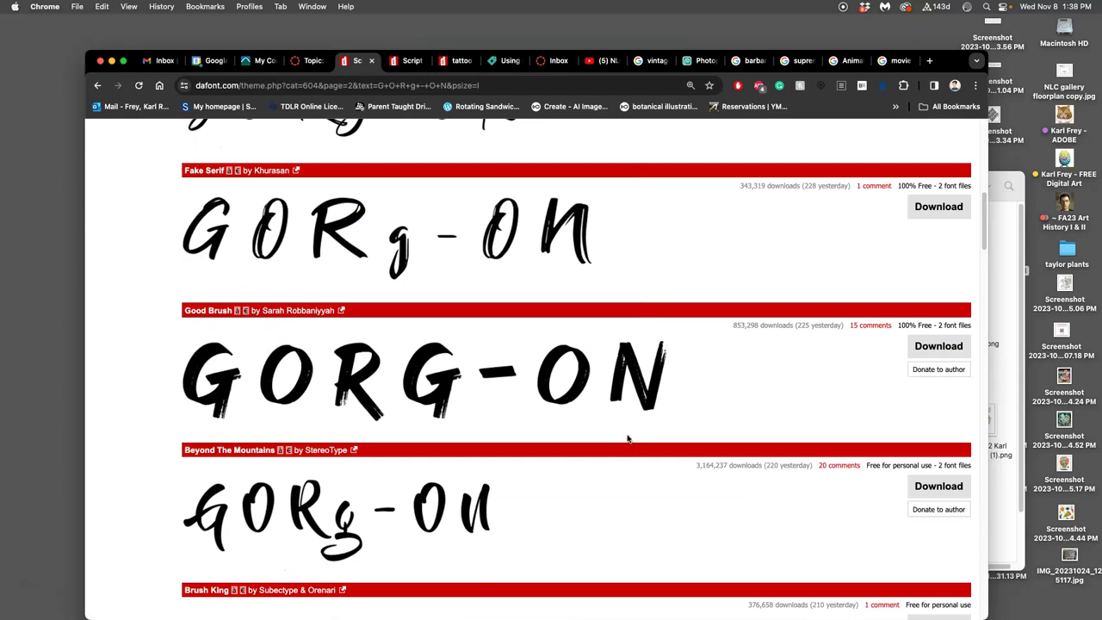
pyautogui.scroll(5, 587, 430)
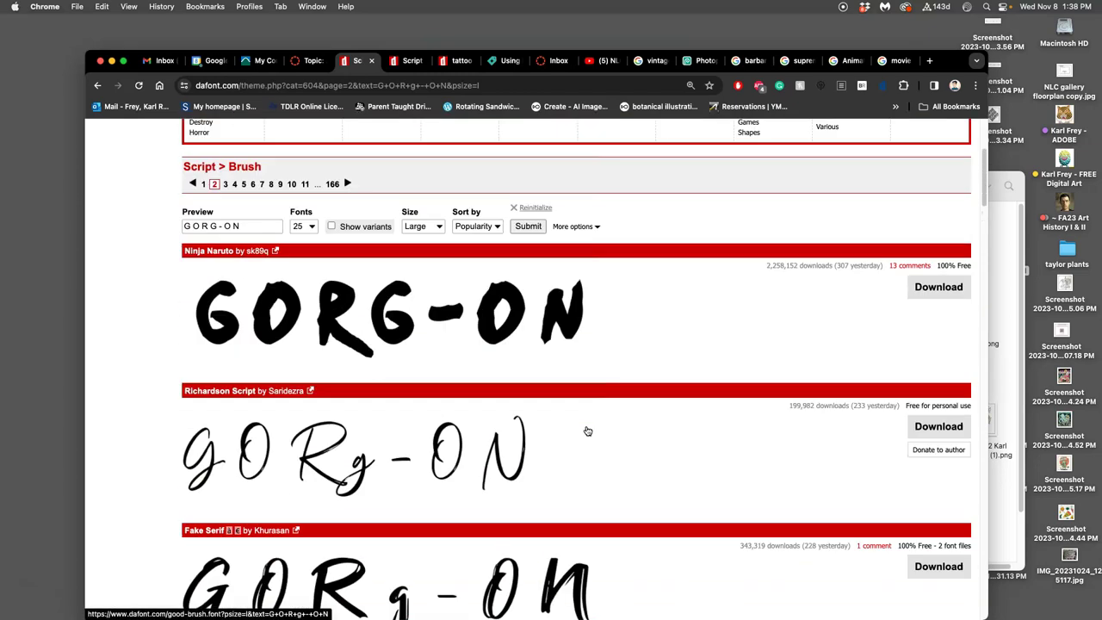
# - Open page 166 of the Script > Brush fonts and look through its "G O R g - O N" previews
pyautogui.scroll(-20, 585, 431)
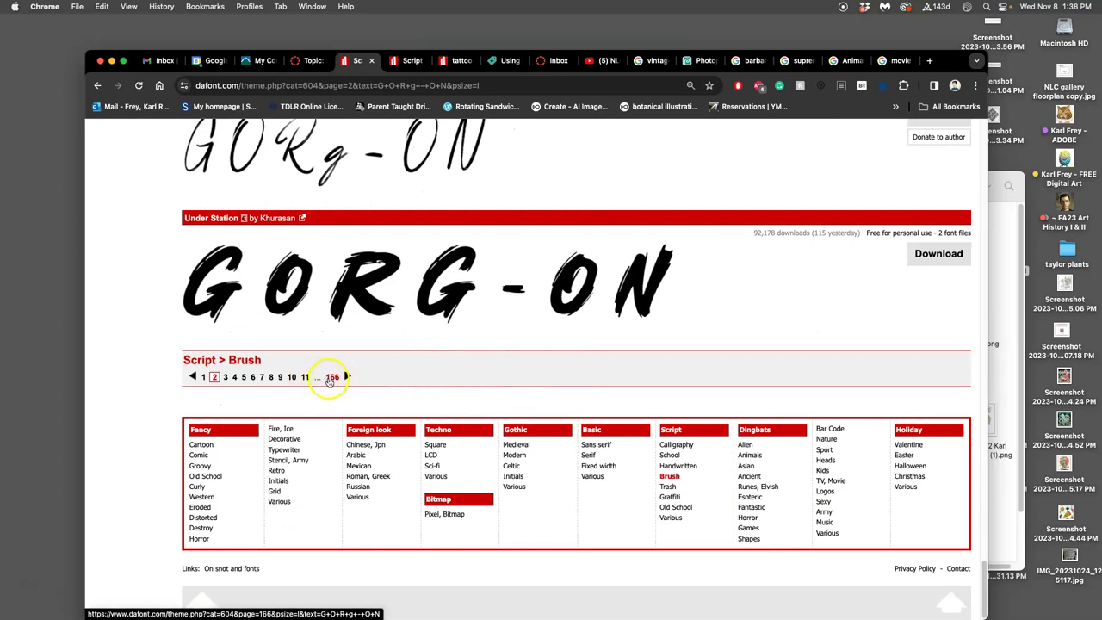
pyautogui.scroll(-5, 395, 403)
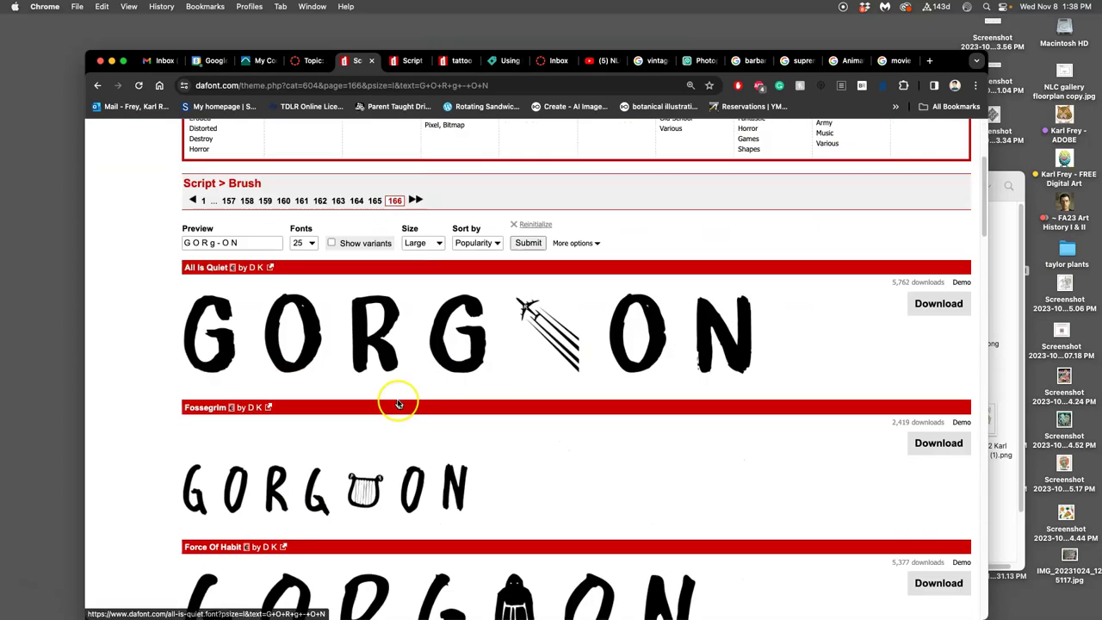
pyautogui.scroll(-7, 398, 403)
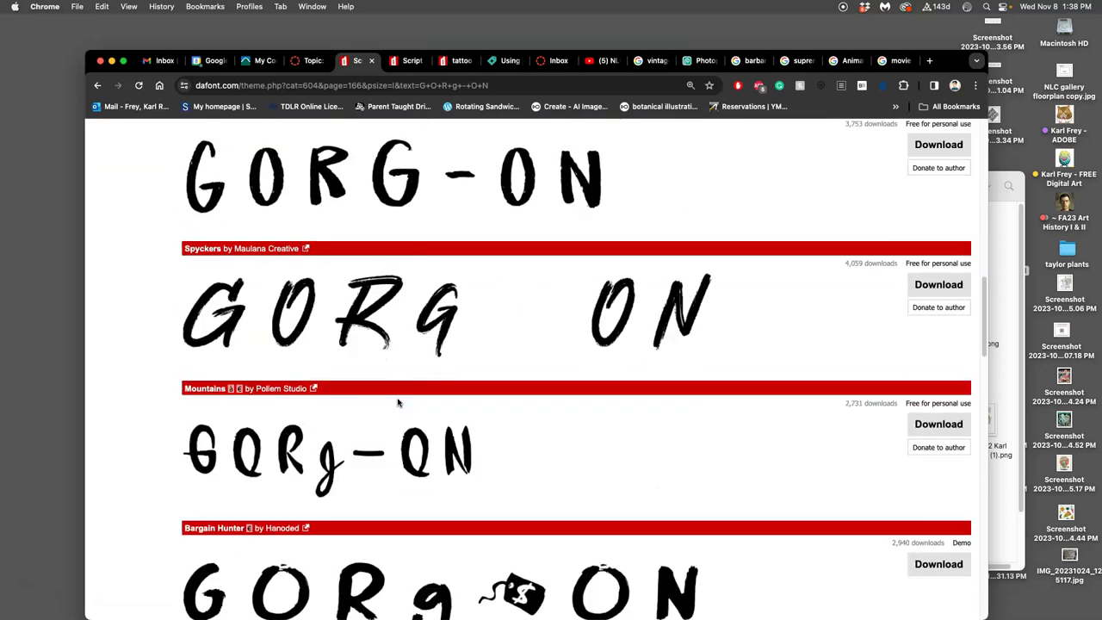
pyautogui.scroll(-8, 398, 403)
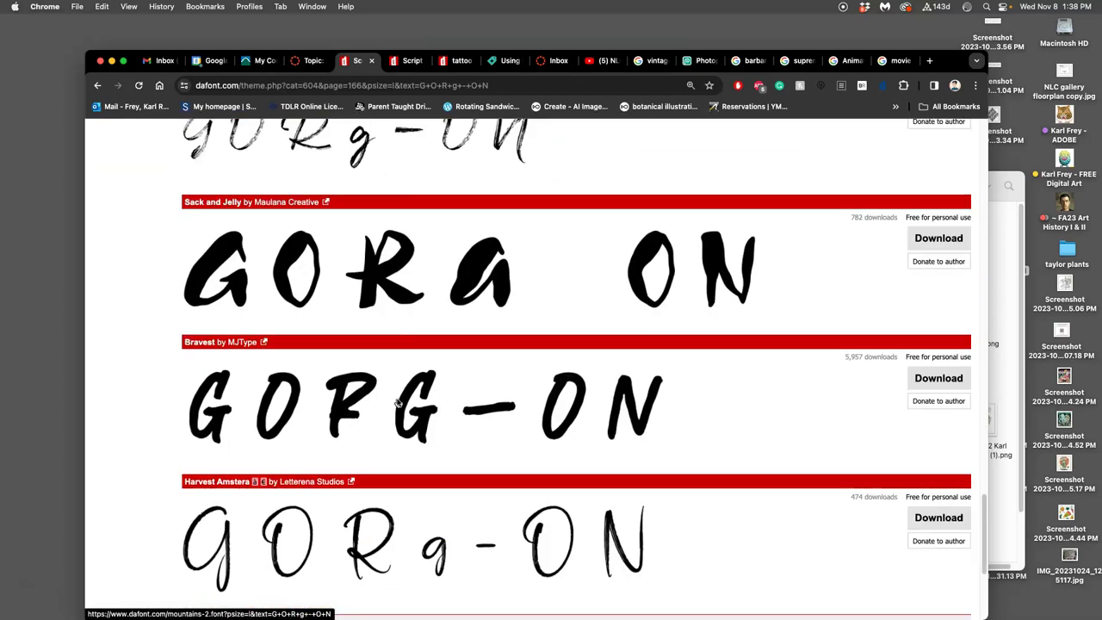
pyautogui.scroll(-3, 398, 403)
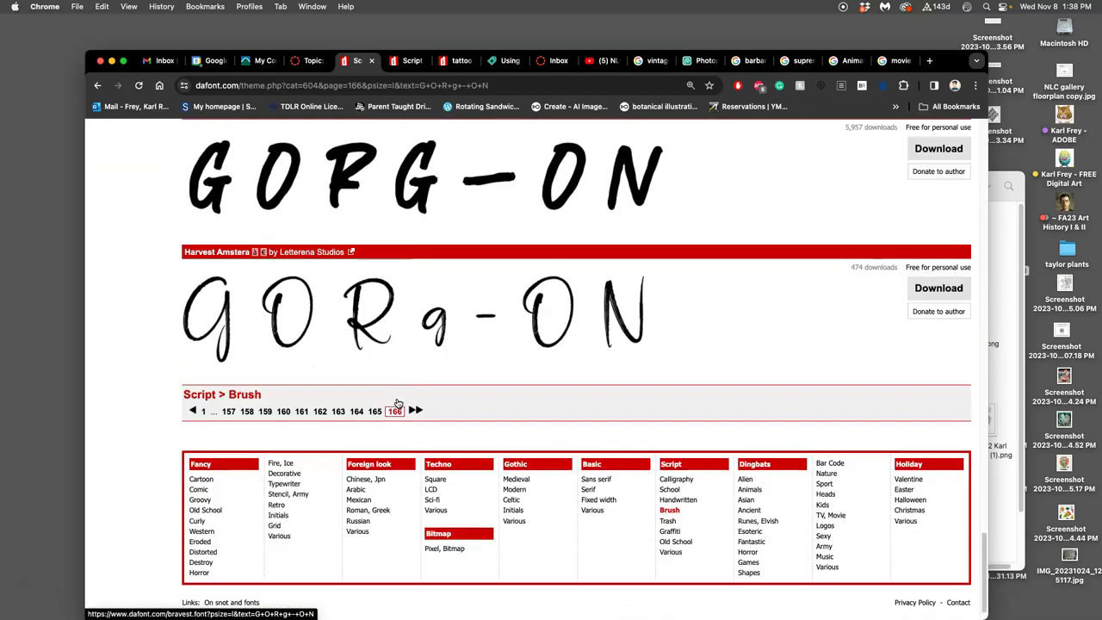
pyautogui.scroll(6, 398, 403)
pyautogui.scroll(10, 397, 403)
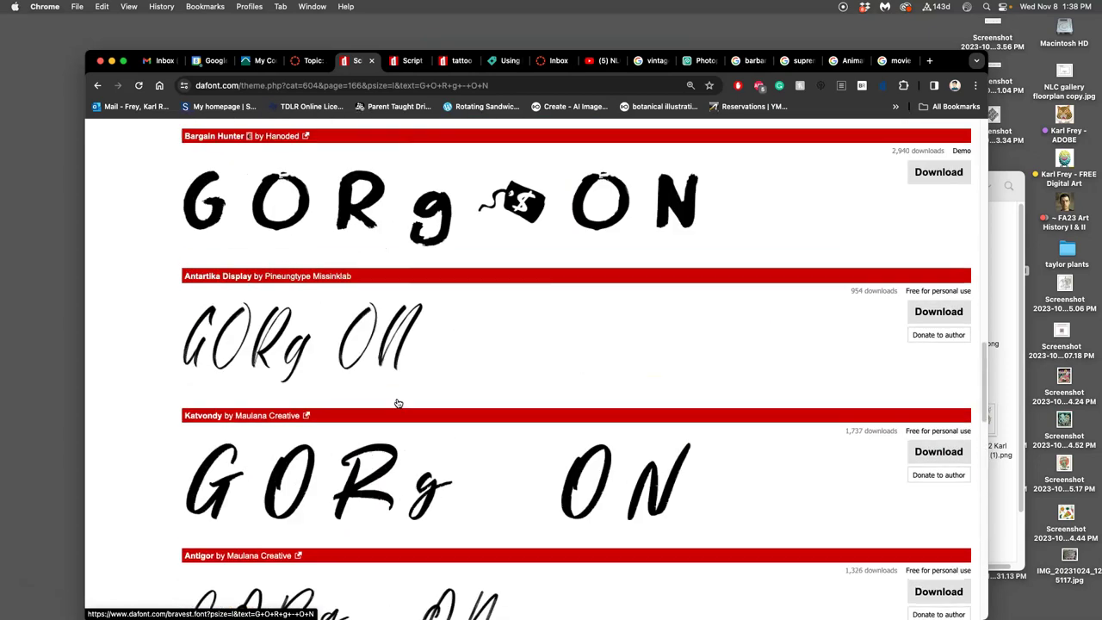
pyautogui.scroll(15, 398, 403)
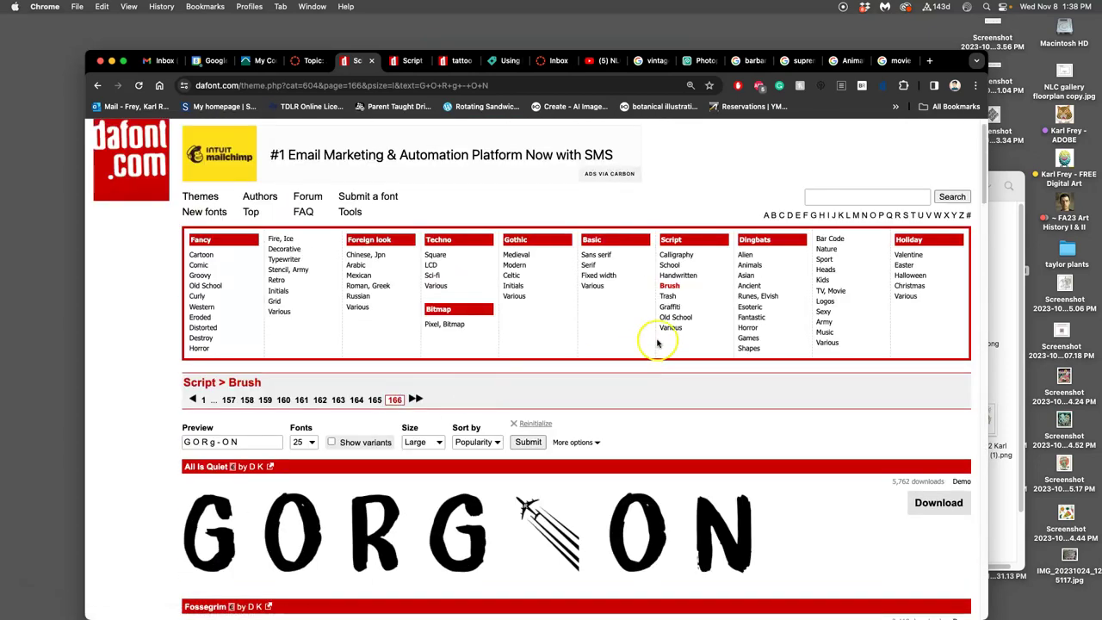
# - Open the Script > Handwritten category and look through its "G O R g - O N" font previews
pyautogui.click(678, 275)
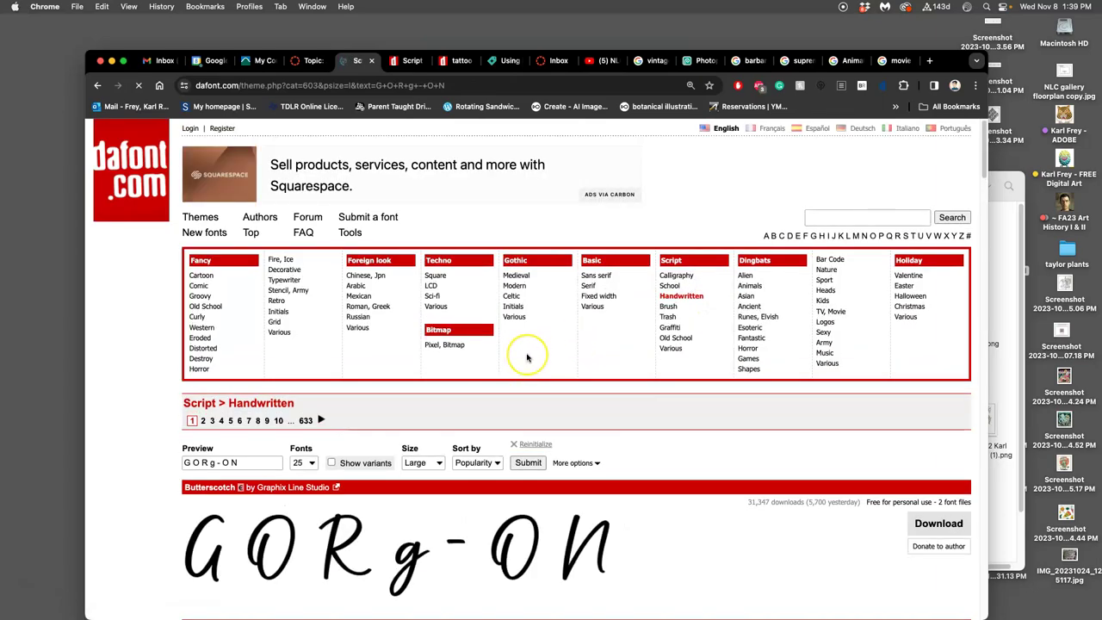
pyautogui.scroll(-8, 527, 355)
pyautogui.scroll(-15, 527, 356)
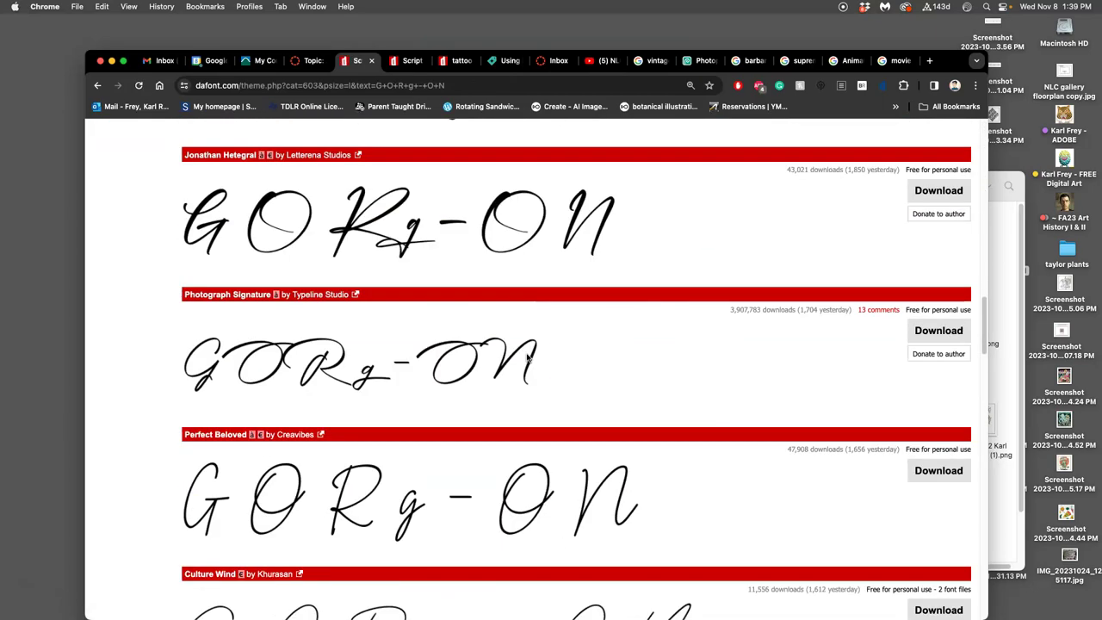
pyautogui.scroll(-20, 528, 358)
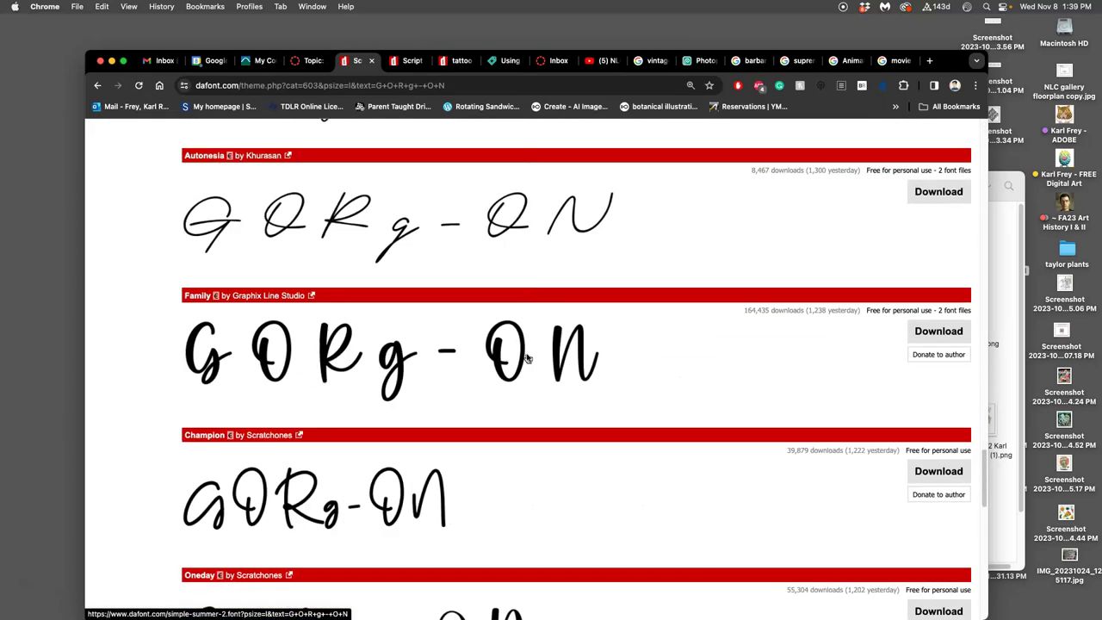
pyautogui.scroll(2, 528, 358)
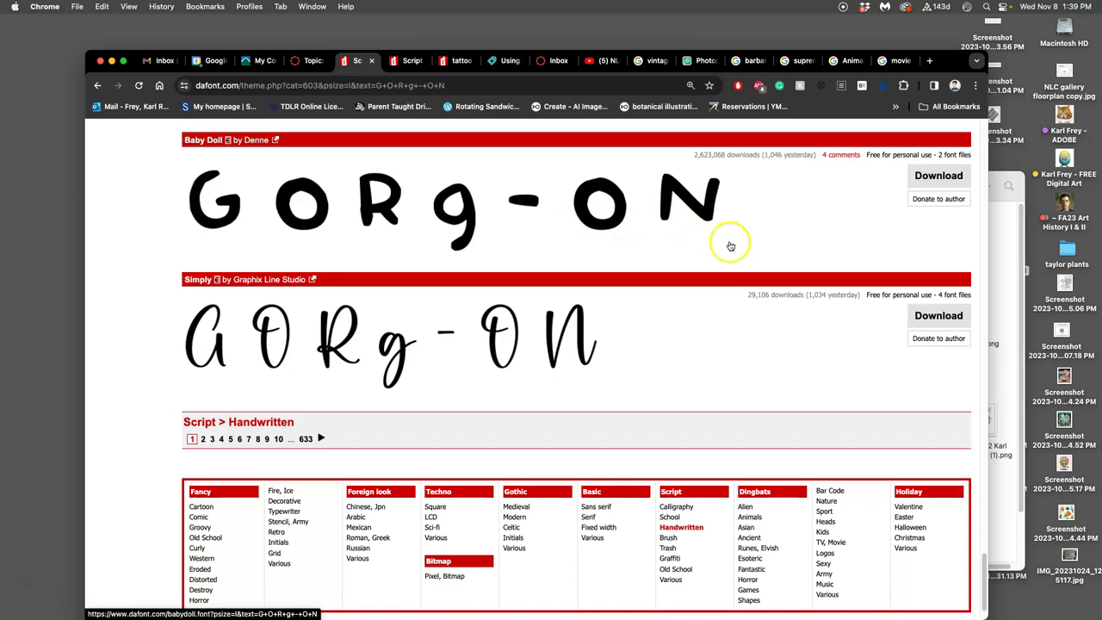
# - Open the Script > School category and look through its "G O R g - O N" font previews
pyautogui.scroll(20, 734, 247)
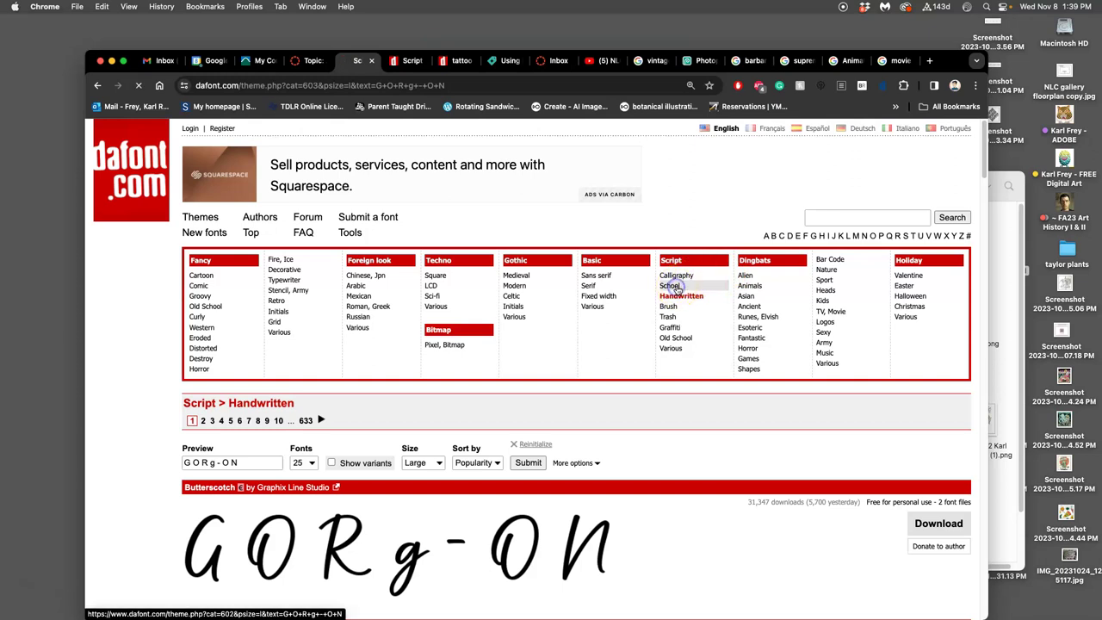
pyautogui.scroll(-10, 539, 256)
pyautogui.scroll(-6, 541, 322)
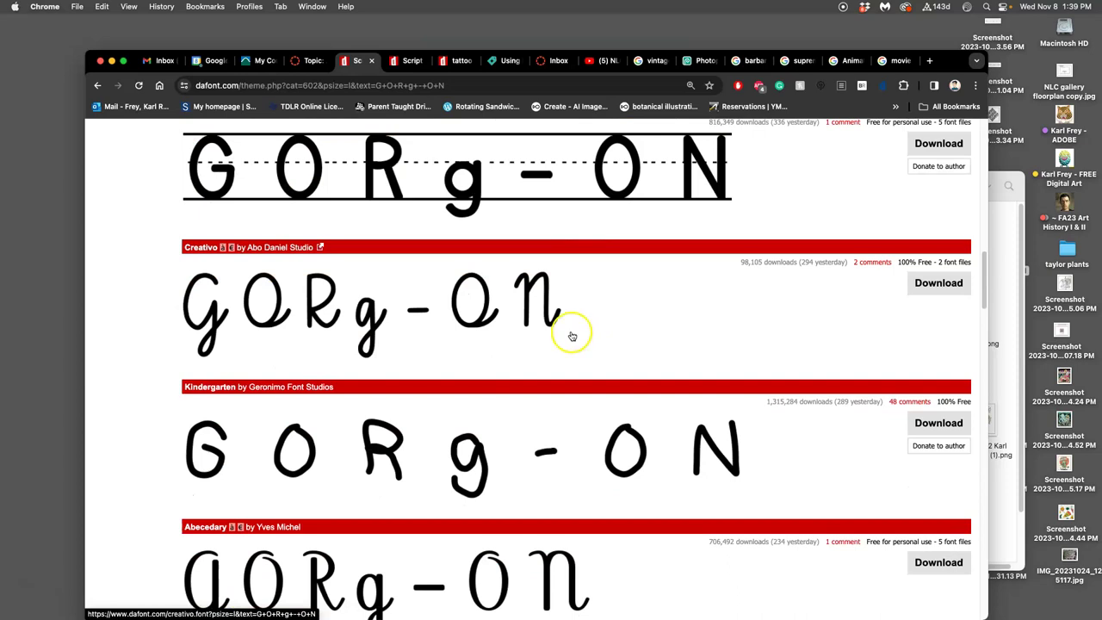
pyautogui.scroll(-10, 572, 336)
pyautogui.scroll(-15, 571, 335)
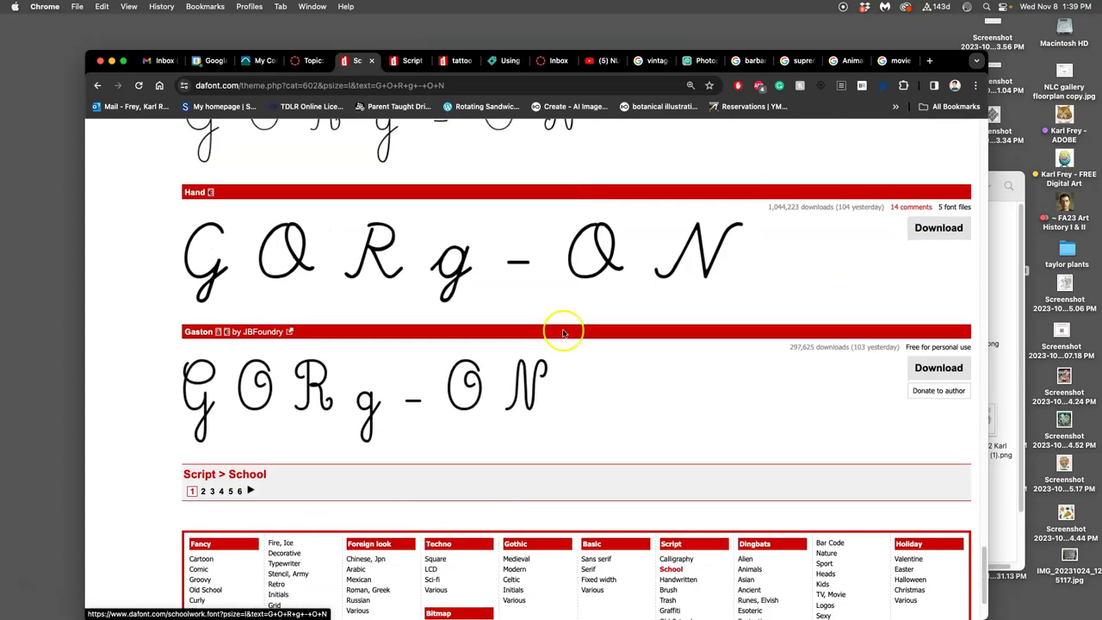
# - Enlarge the tattoo font search results and capture a screenshot of the Aleator Tattoo Parlour "GIRL" preview
pyautogui.click(458, 60)
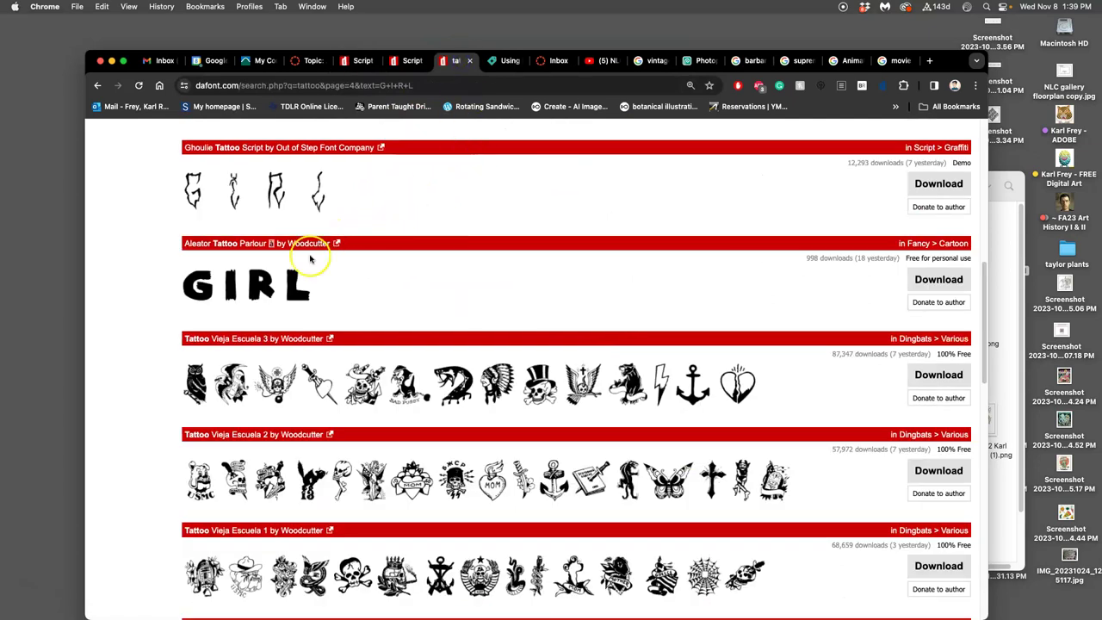
pyautogui.press('super+equal')
pyautogui.press('super+equal')
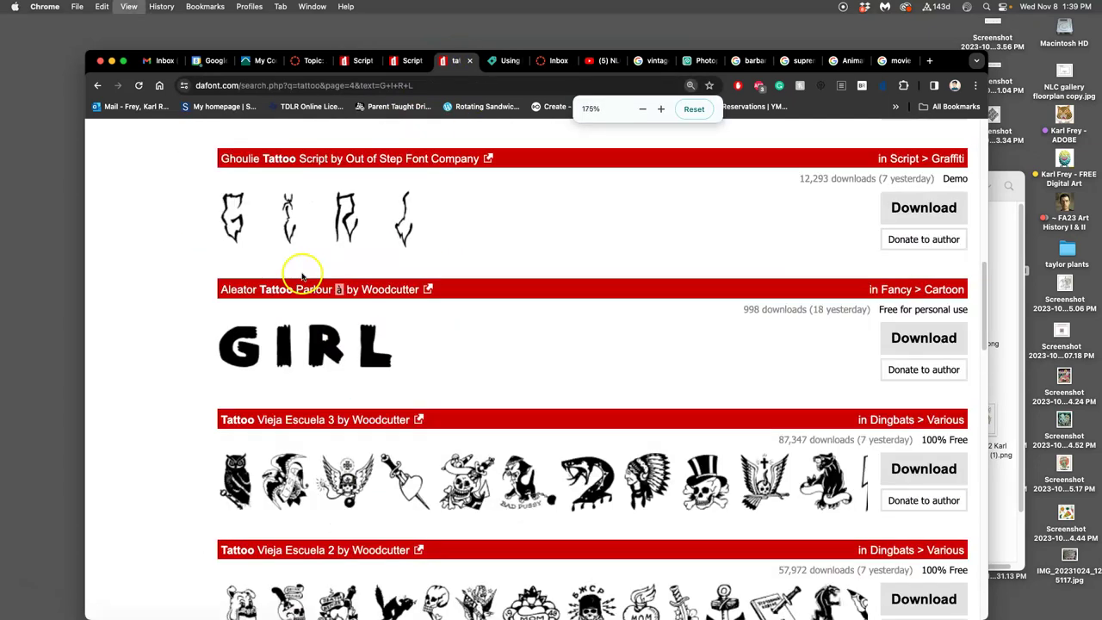
pyautogui.press('super+equal')
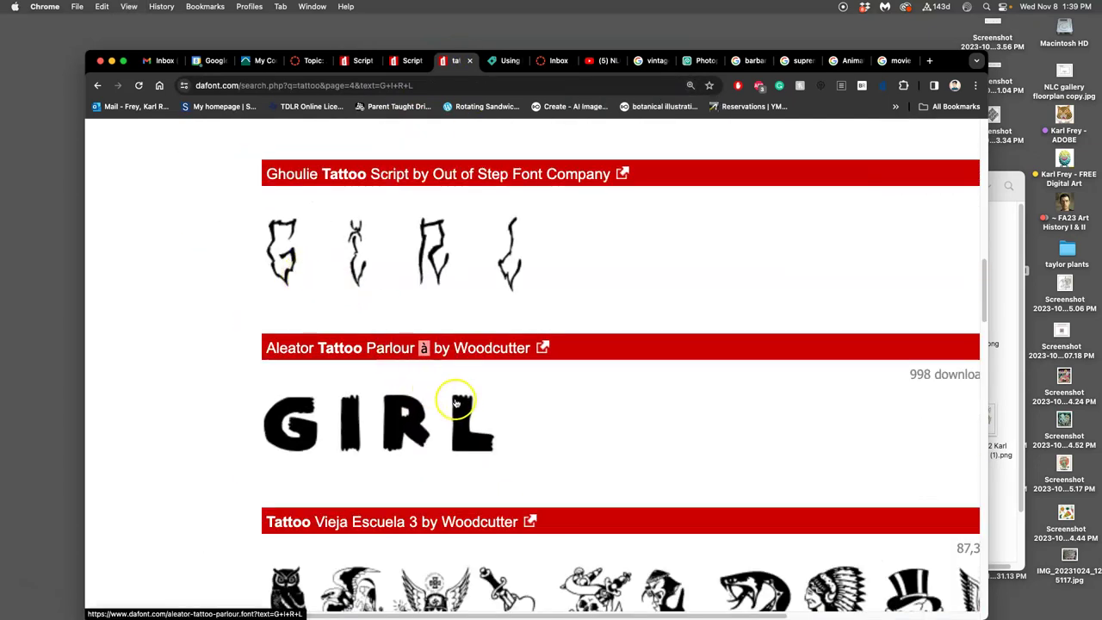
pyautogui.press('super+shift+4')
pyautogui.moveTo(244, 377); pyautogui.dragTo(508, 476)
# - Switch to Photopea and place the "GIRL" screenshot from the desktop into the poster
pyautogui.click(414, 62)
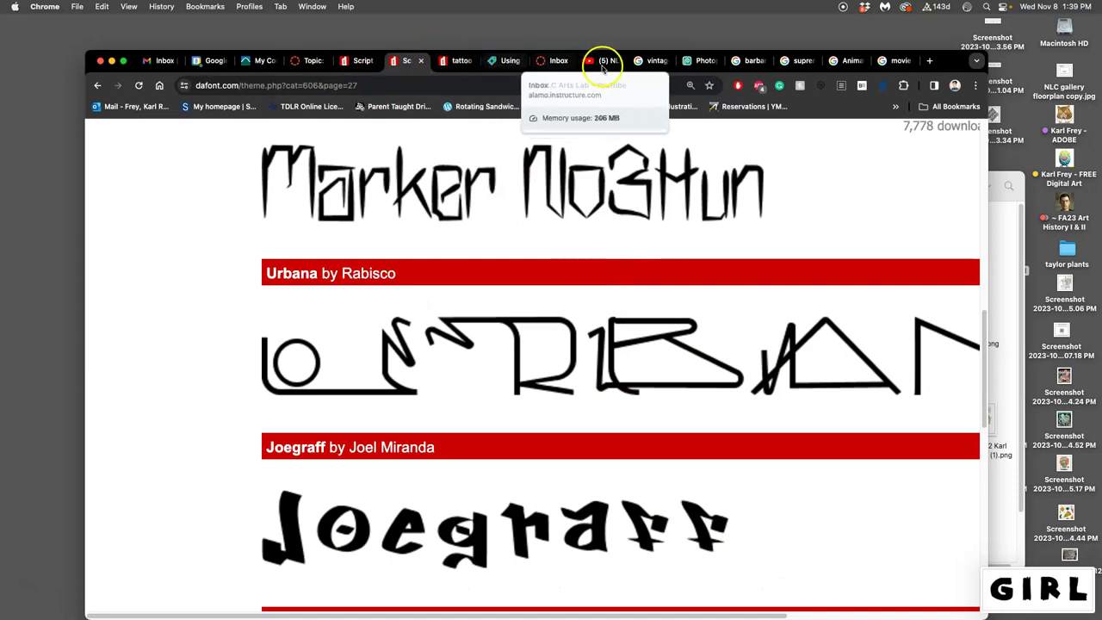
pyautogui.click(697, 62)
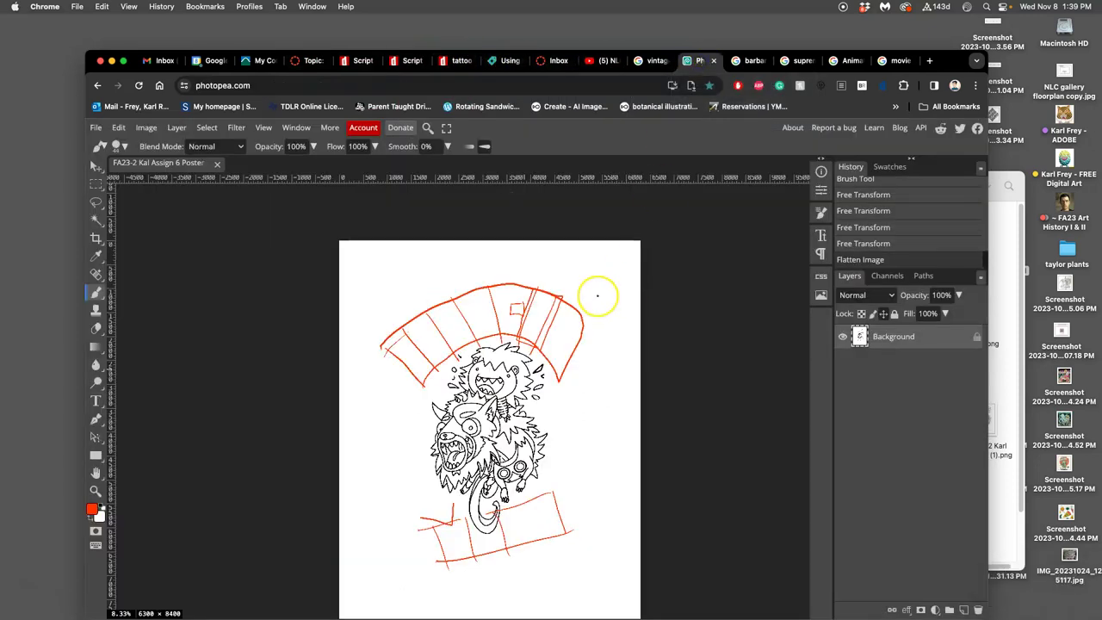
pyautogui.press('F11')
pyautogui.moveTo(925, 379); pyautogui.dragTo(573, 482)
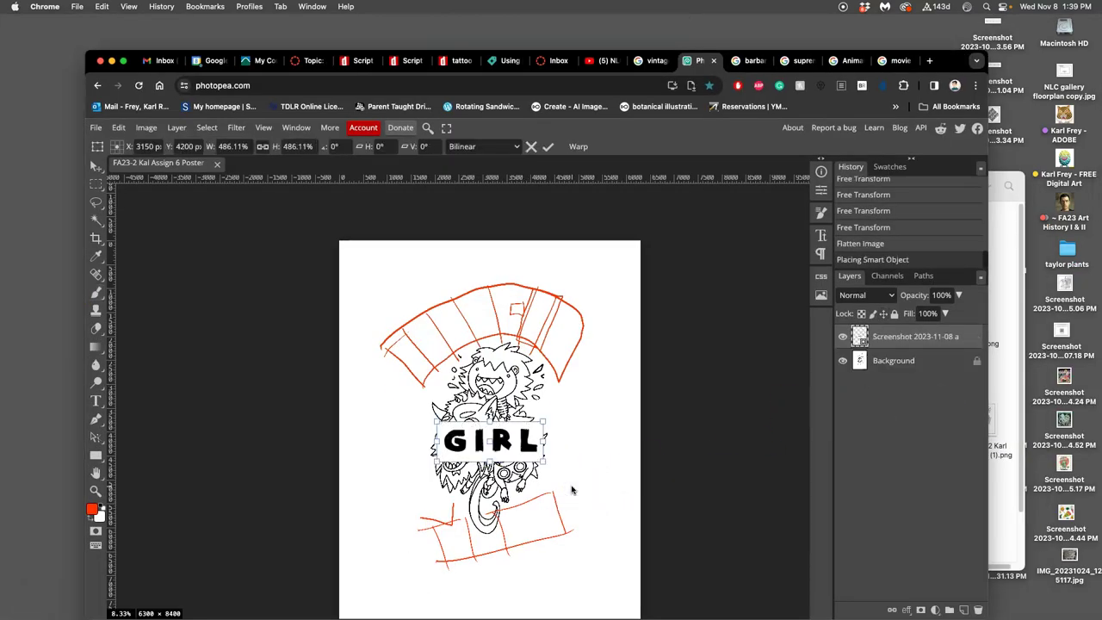
# - Move and tilt the "GIRL" image to fit the red text block below the character, and set its blend mode to Multiply
pyautogui.moveTo(524, 443); pyautogui.dragTo(549, 531)
pyautogui.press('Return')
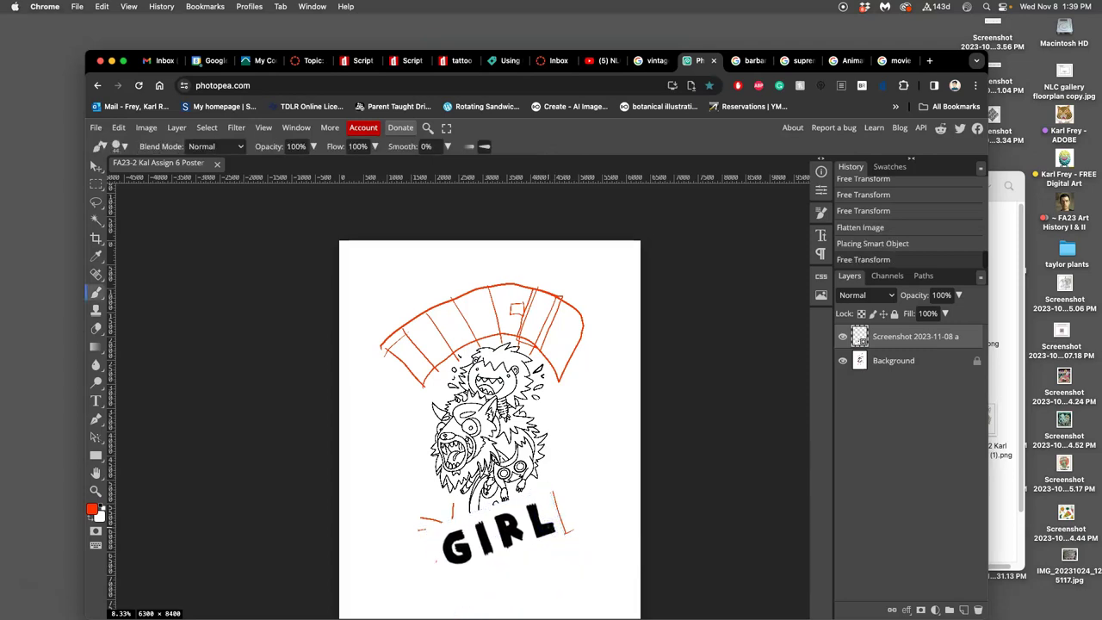
pyautogui.click(865, 295)
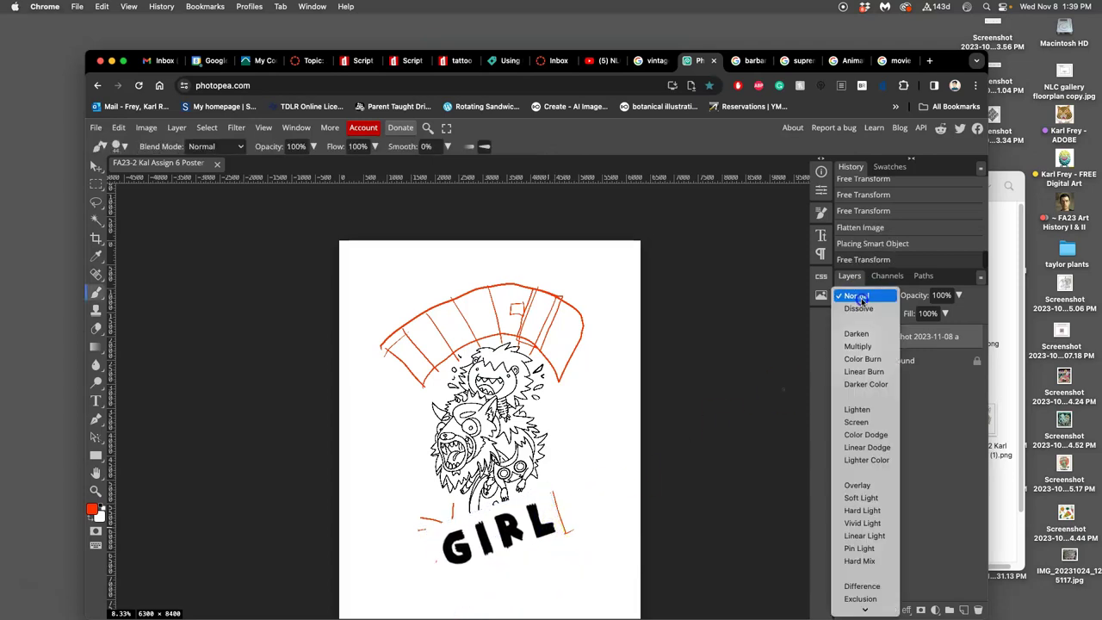
pyautogui.click(861, 346)
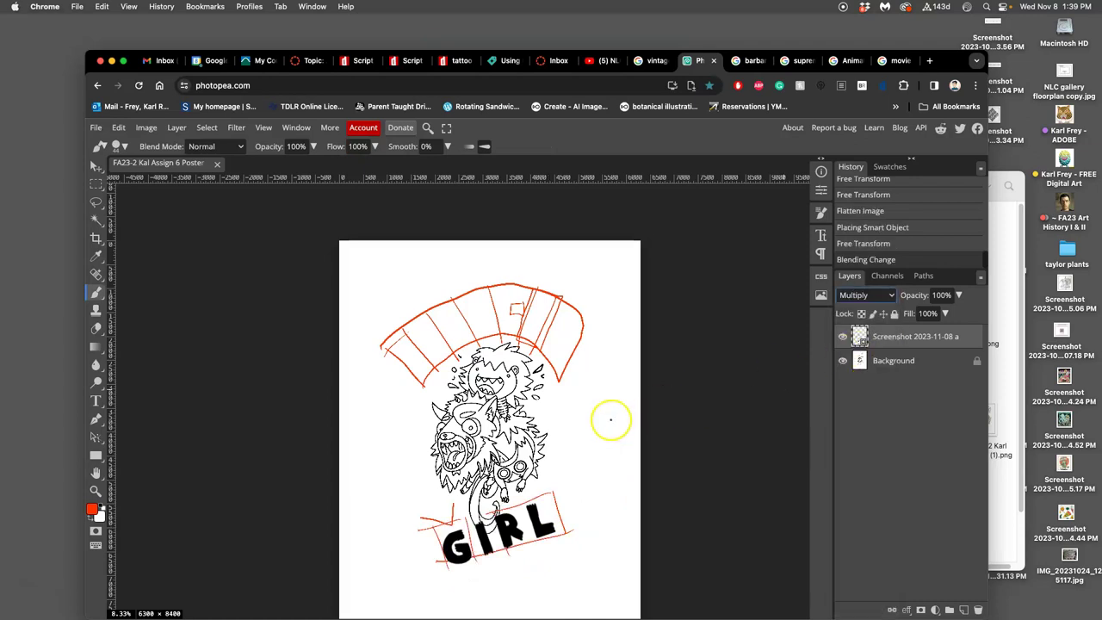
# - Place the closely spaced block-letter "GORG-ON" screenshot from the desktop at the top of the poster, above the red arch
pyautogui.press('super+m')
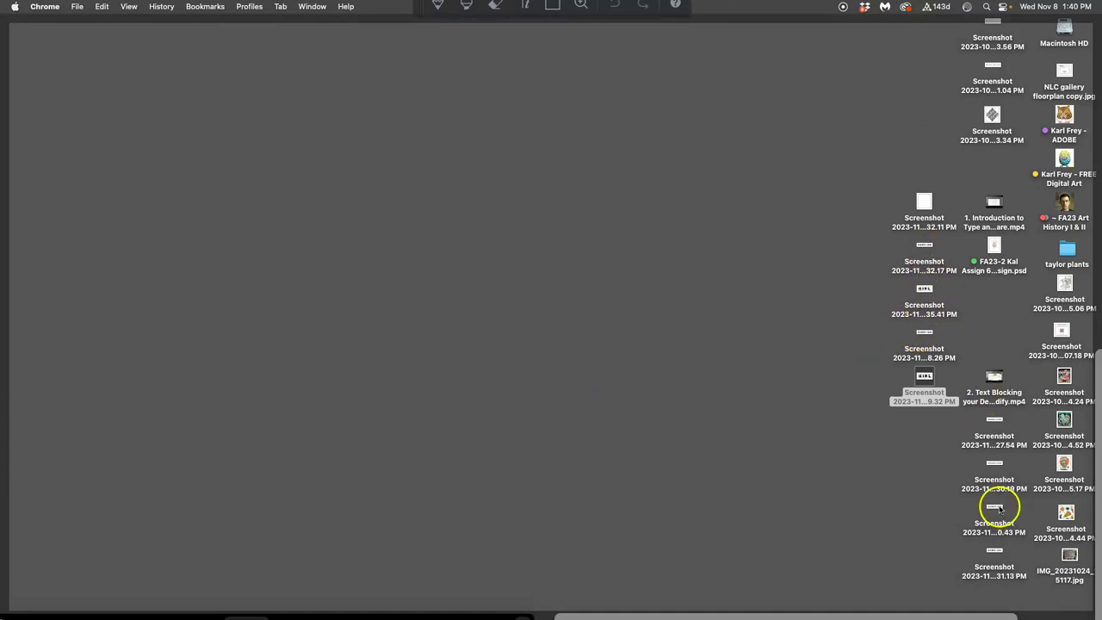
pyautogui.moveTo(996, 421); pyautogui.dragTo(504, 408)
pyautogui.moveTo(558, 450); pyautogui.dragTo(552, 281)
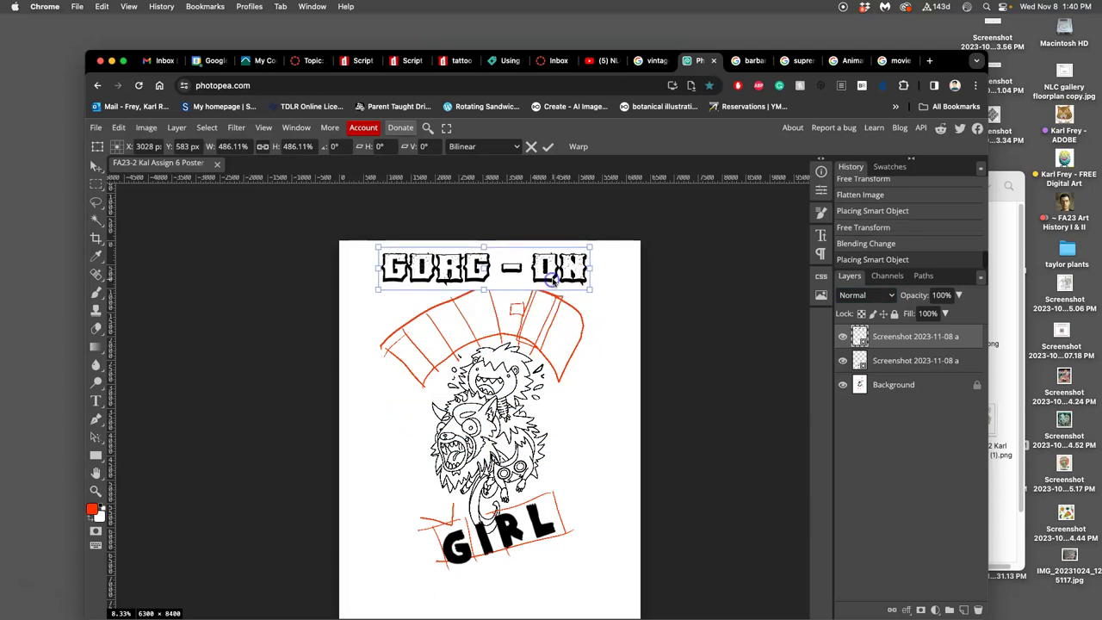
pyautogui.press('b')
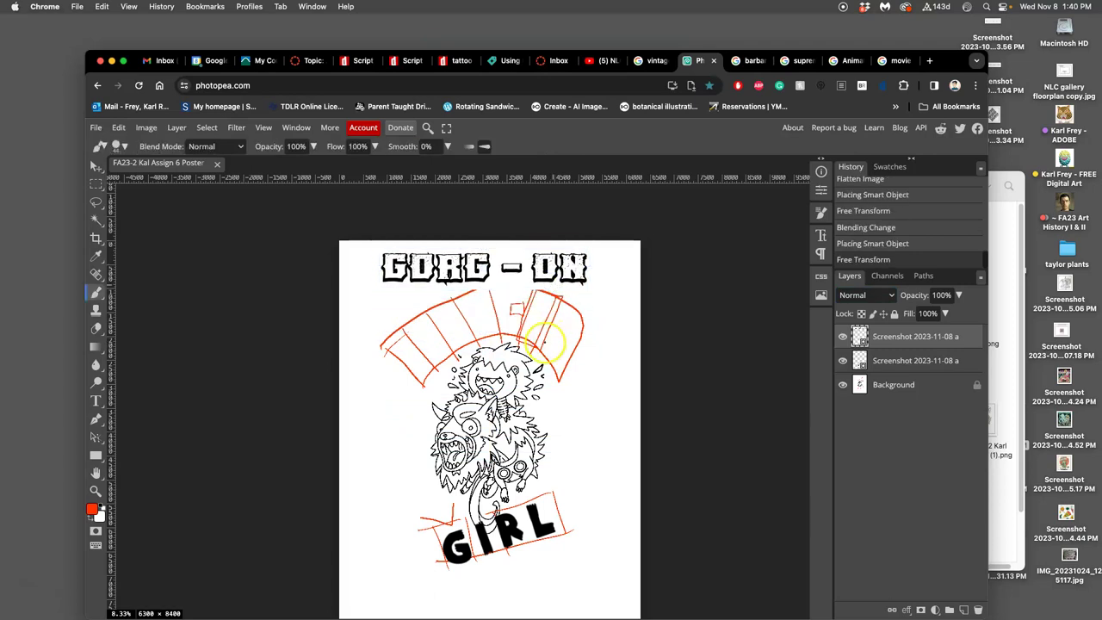
# - Place the widely spaced block-letter "GORG-ON" screenshot from the desktop across the middle of the poster, over the character
pyautogui.press('F11')
pyautogui.moveTo(993, 466); pyautogui.dragTo(502, 360)
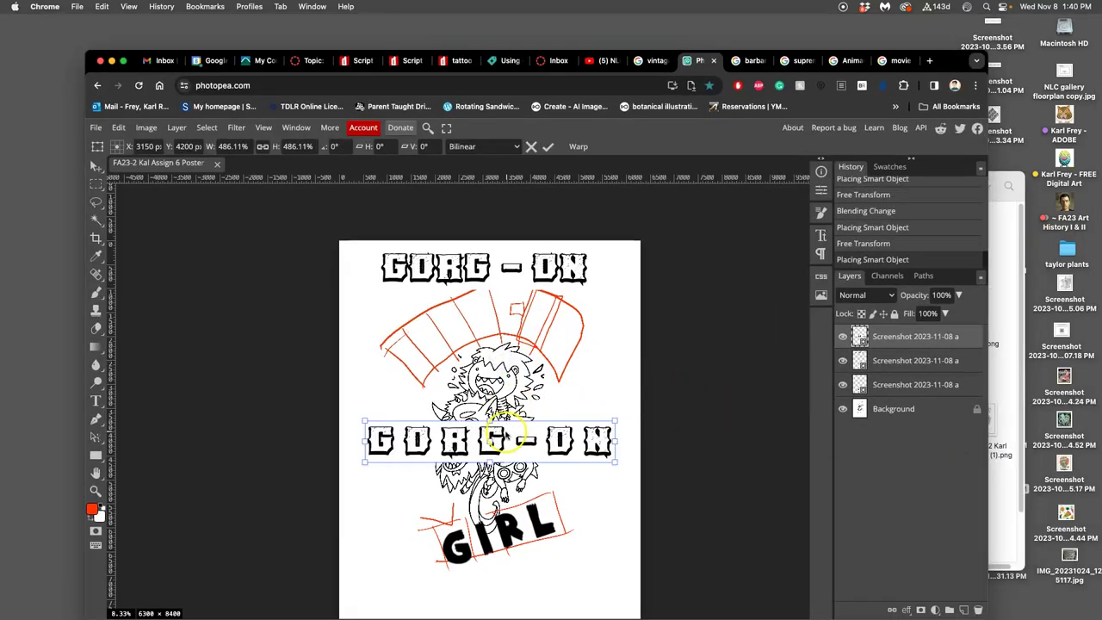
pyautogui.moveTo(491, 448)
pyautogui.mouseDown()
pyautogui.moveTo(492, 385)
pyautogui.moveTo(493, 450)
pyautogui.mouseUp()
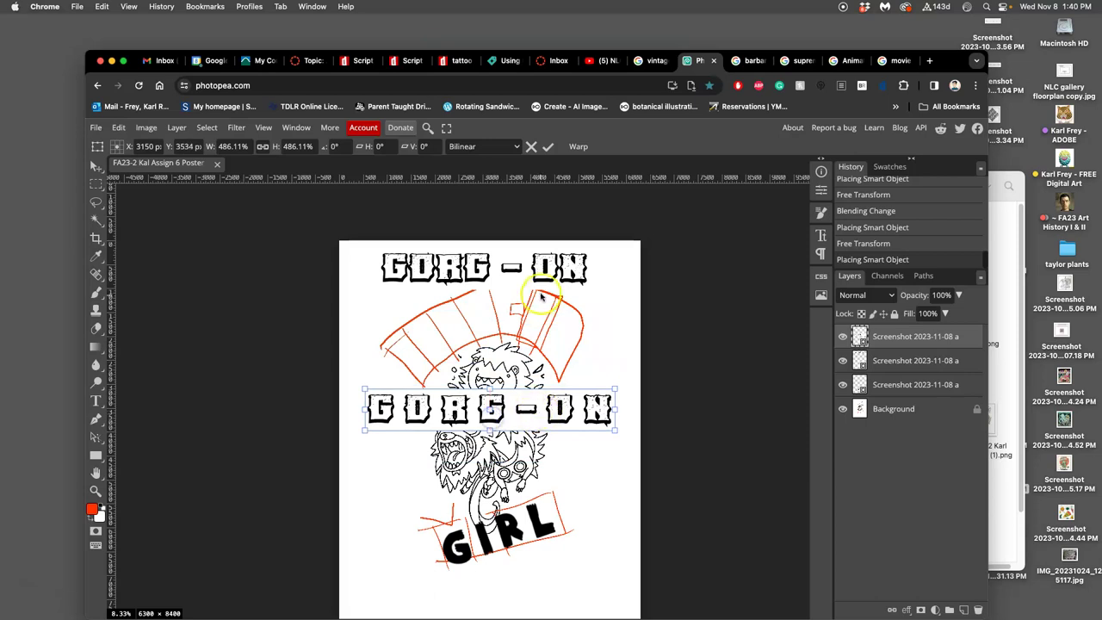
pyautogui.click(548, 146)
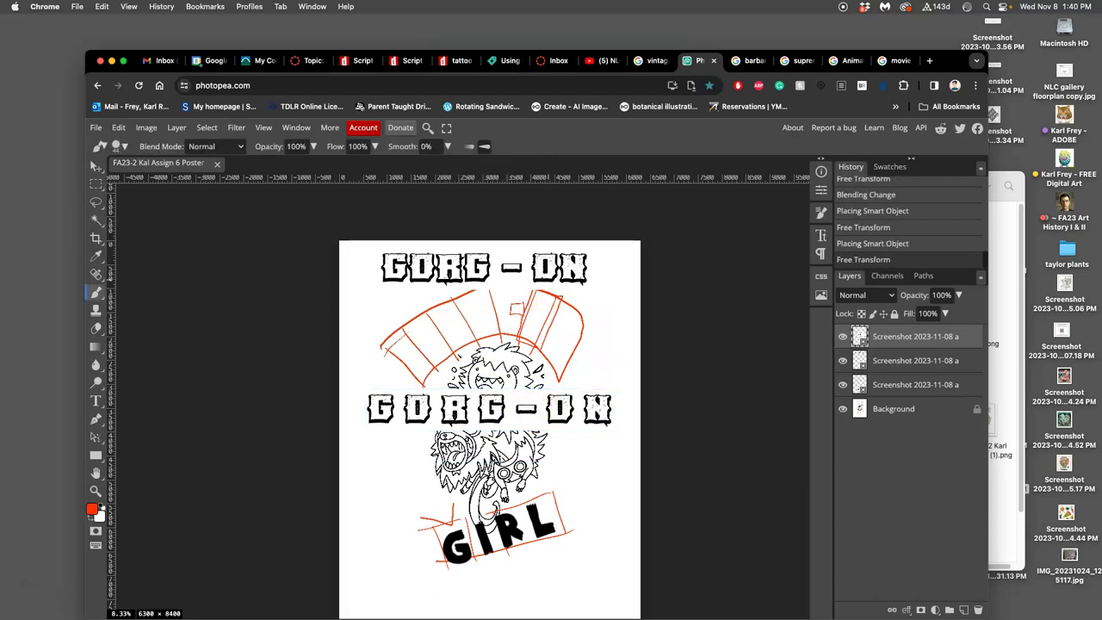
# - Delete the closely spaced block-letter "GORG-ON" image from above the red arch
pyautogui.click(96, 164)
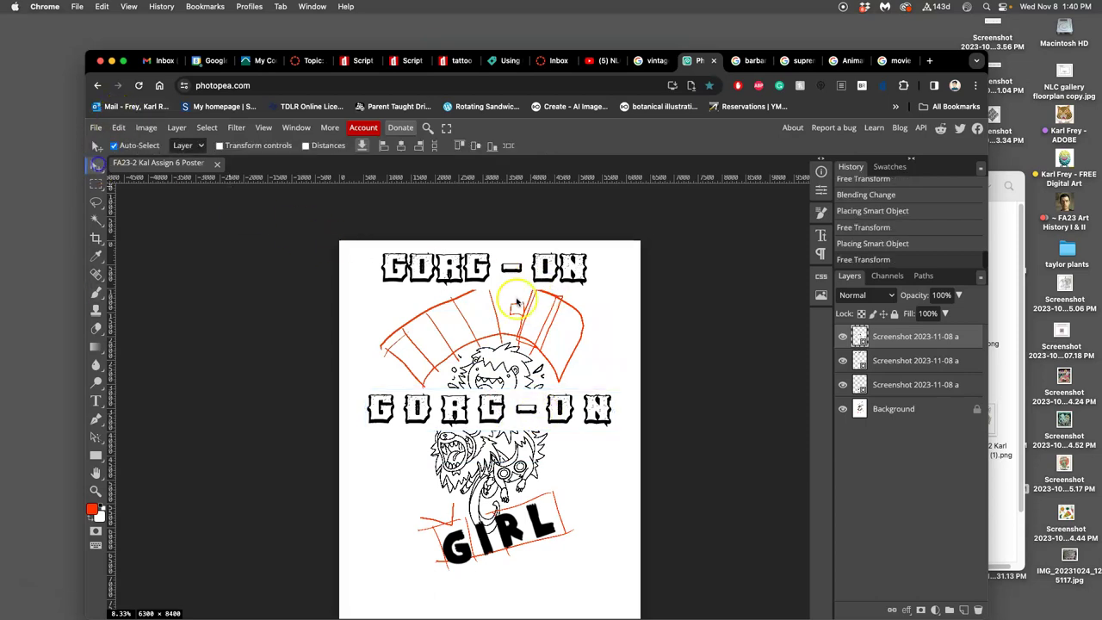
pyautogui.click(450, 279)
pyautogui.press('Delete')
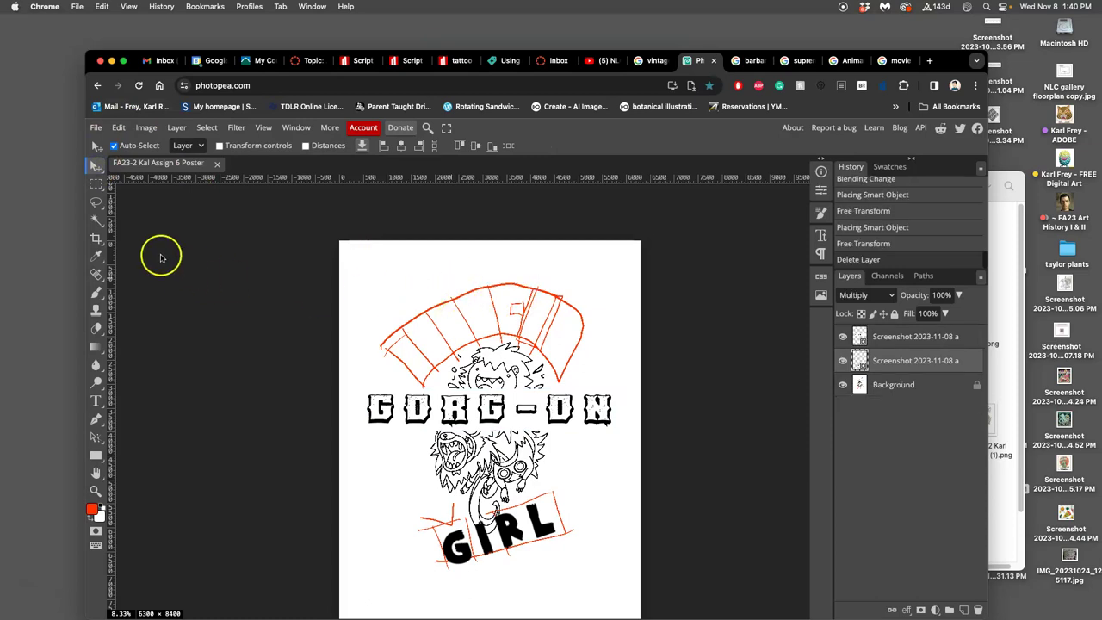
# - Lasso the first "G" of the widely spaced block-letter "GORG-ON" and copy it onto its own layer
pyautogui.click(96, 201)
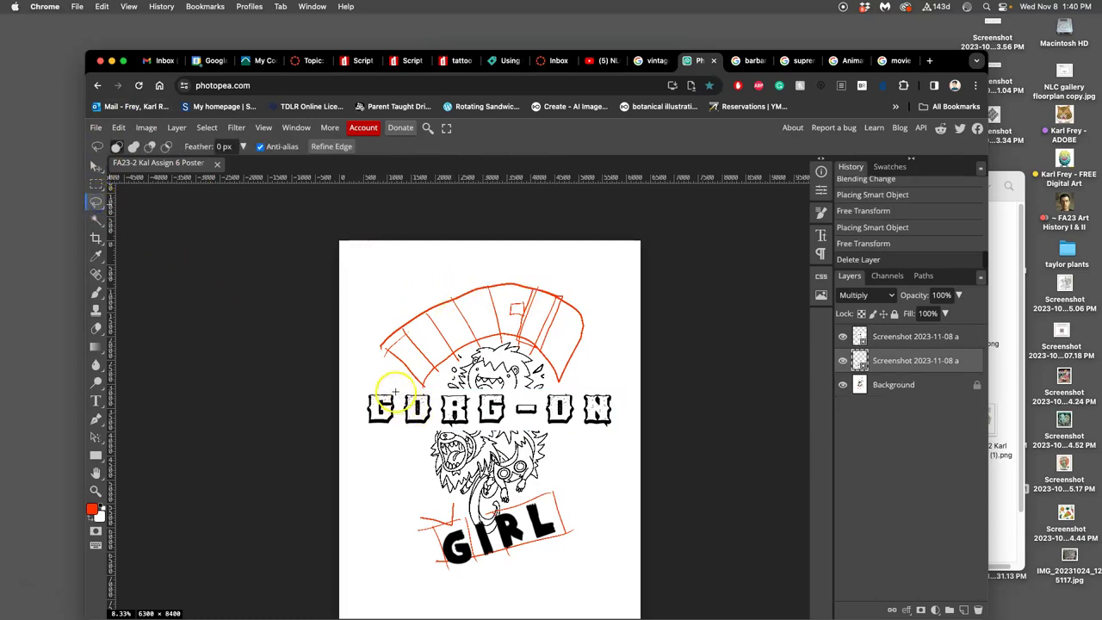
pyautogui.moveTo(363, 384); pyautogui.dragTo(395, 388)
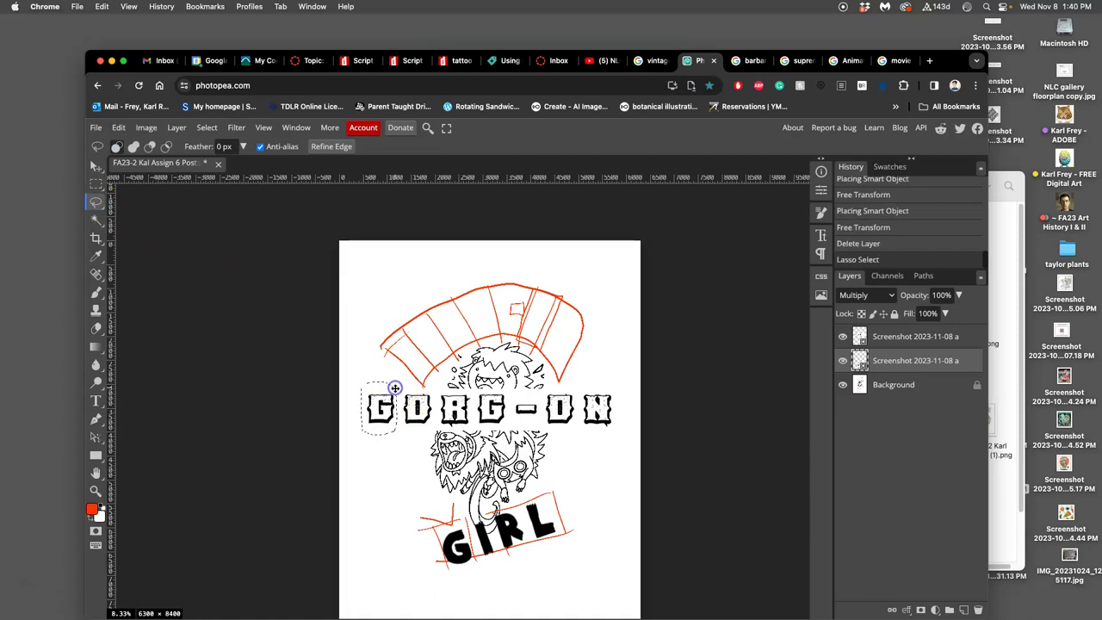
pyautogui.press('super+c')
pyautogui.click(843, 337)
pyautogui.click(843, 337)
pyautogui.click(891, 341)
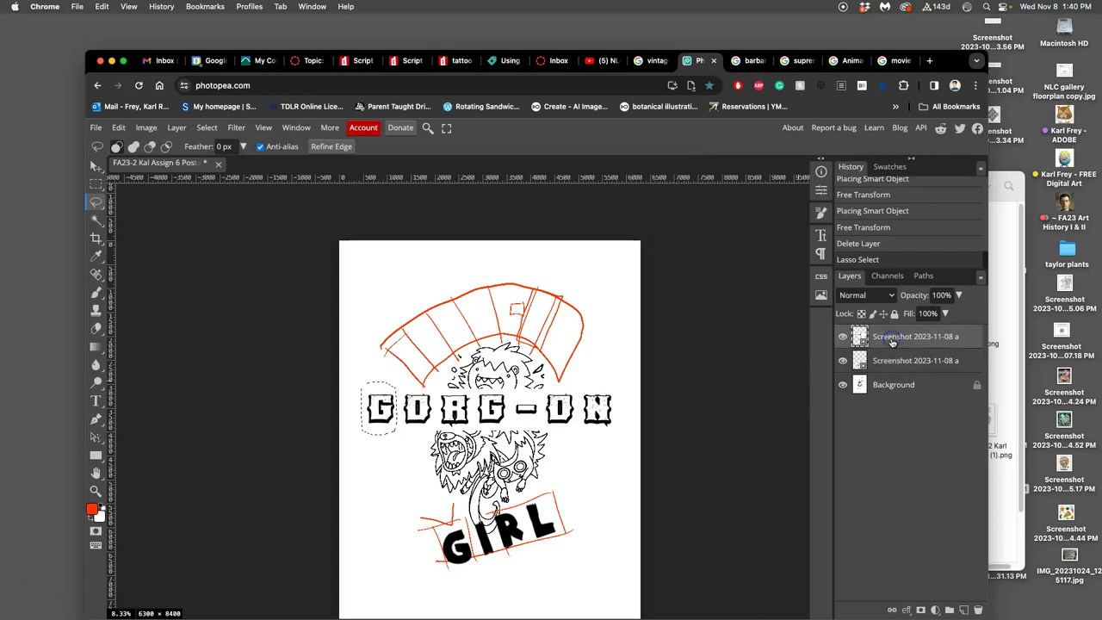
pyautogui.press('super+j')
pyautogui.click(872, 344)
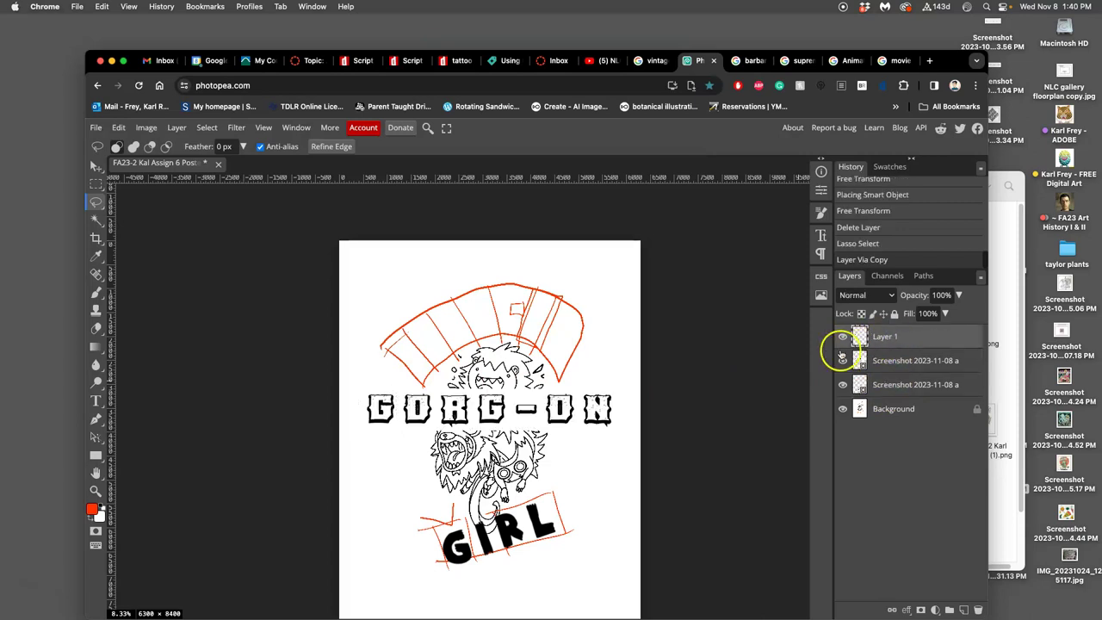
pyautogui.click(917, 345)
pyautogui.press('super+j')
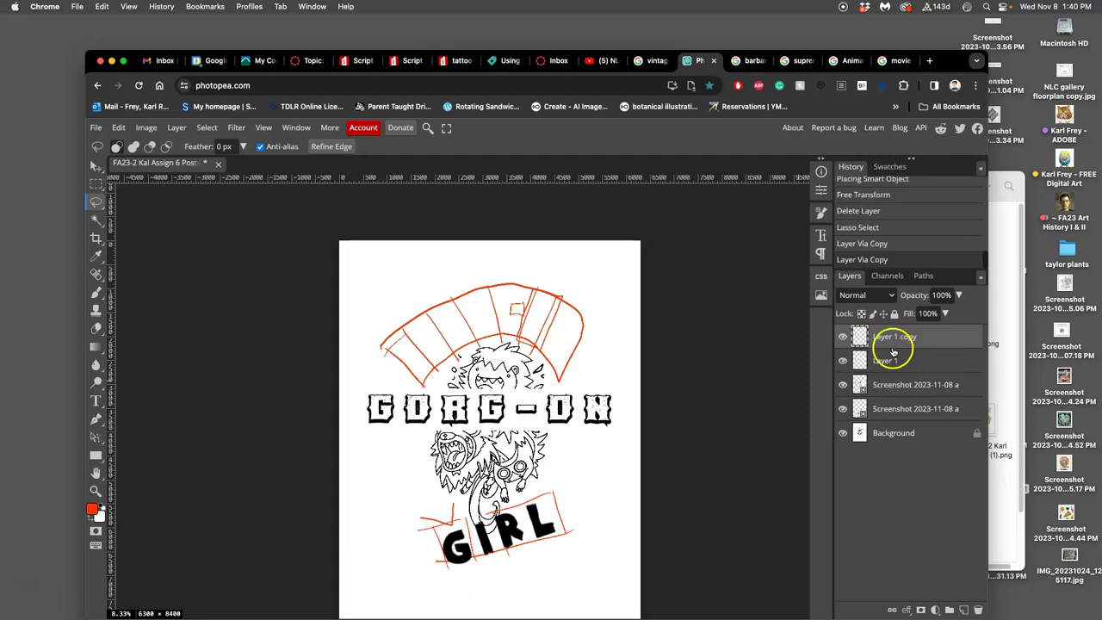
pyautogui.press('BackSpace')
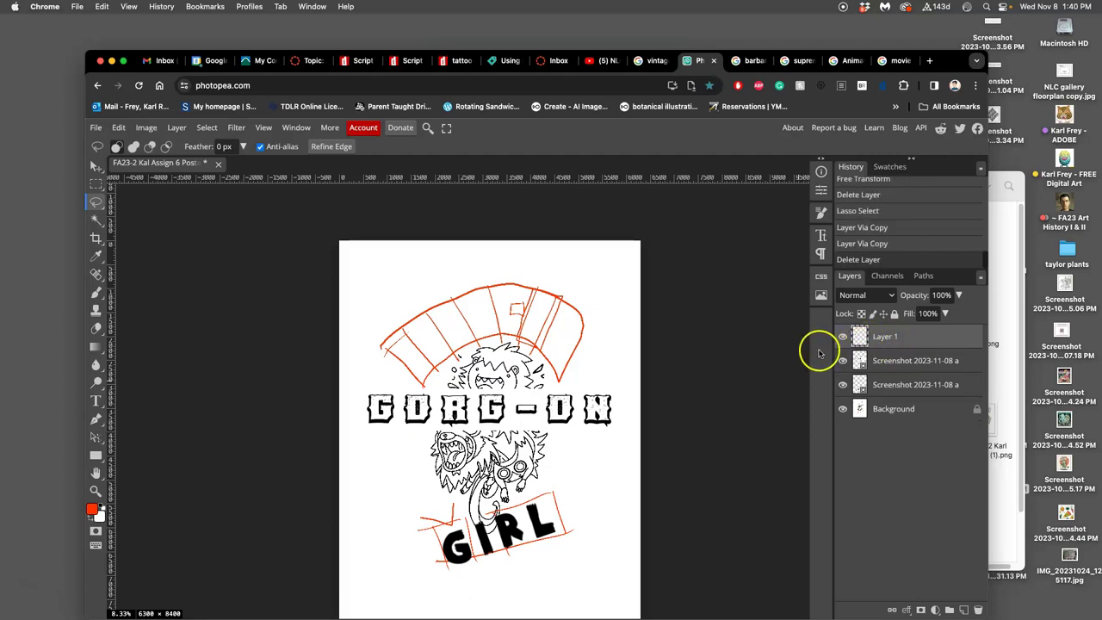
# - Stretch the copied "G" to about 166% height, rotate it about -34° and fit it into the first segment of the red arch
pyautogui.press('super+t')
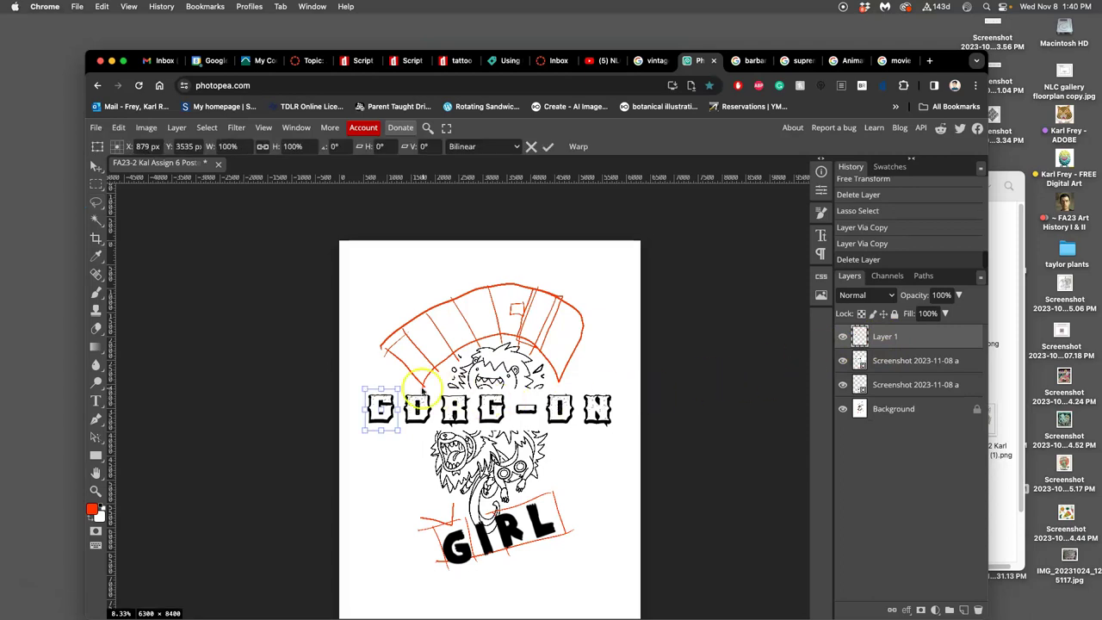
pyautogui.moveTo(404, 385); pyautogui.dragTo(430, 384)
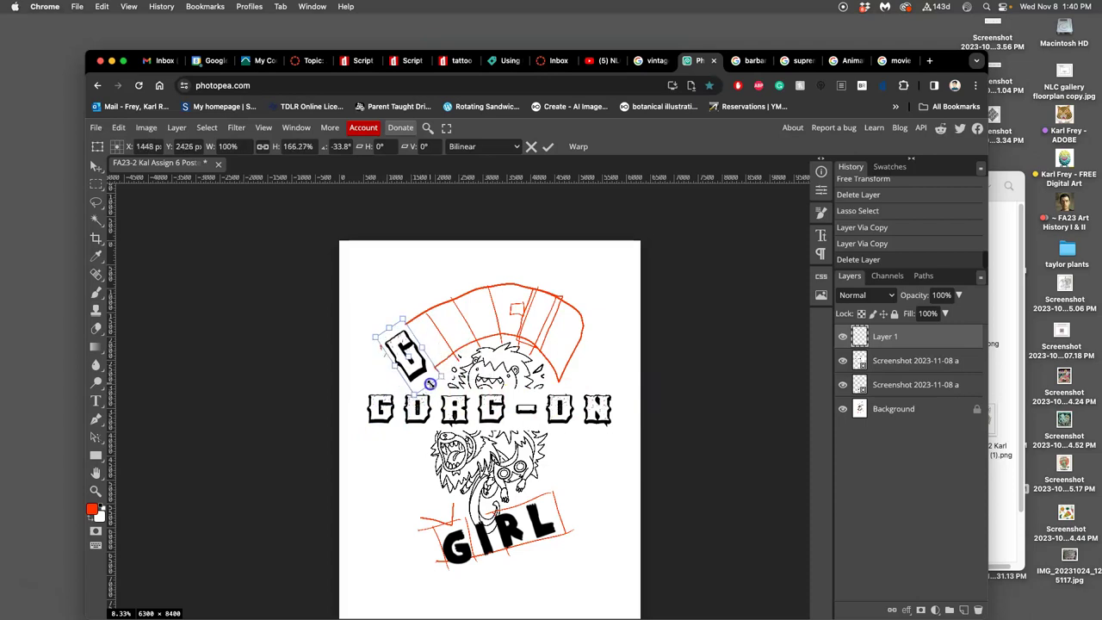
pyautogui.click(448, 392)
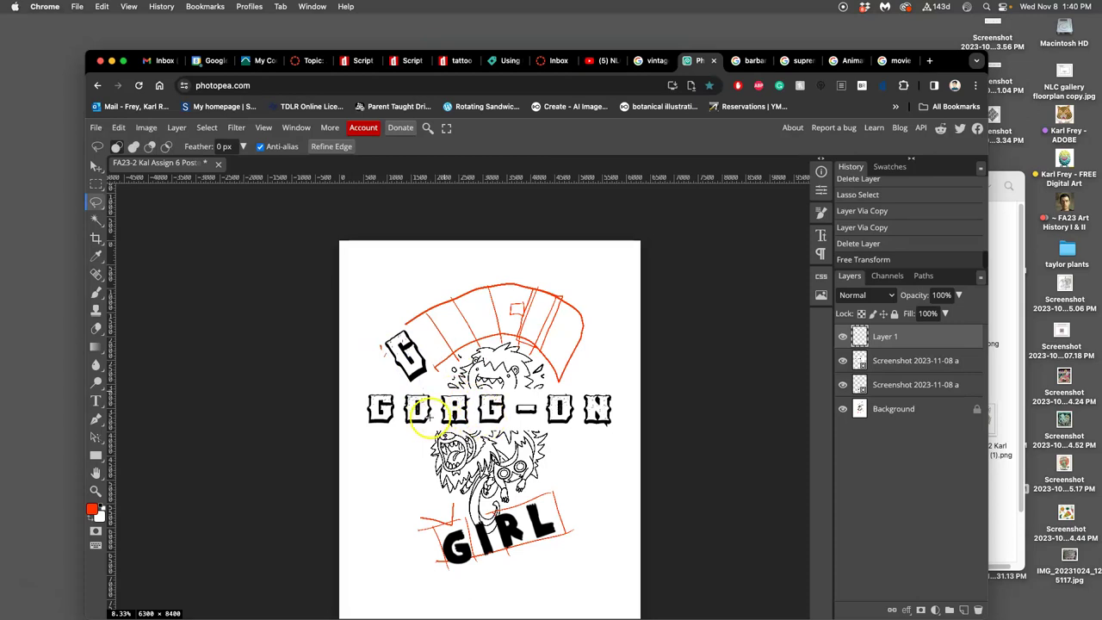
# - Lasso the first "O" of the widely spaced block-letter "GORG-ON" and copy it onto its own layer
pyautogui.click(887, 363)
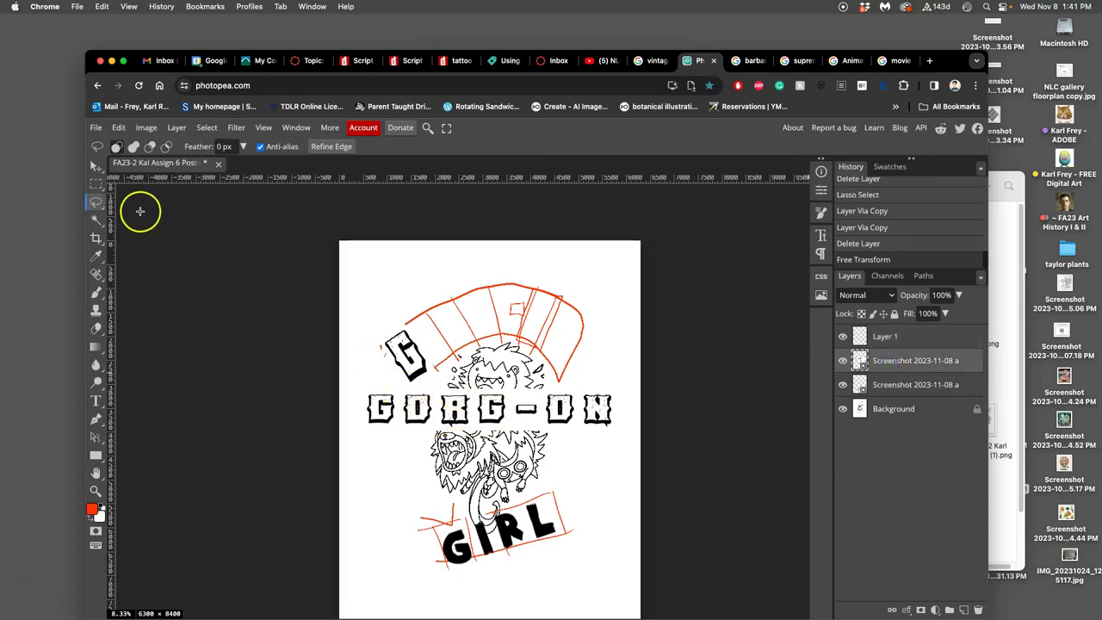
pyautogui.click(498, 352)
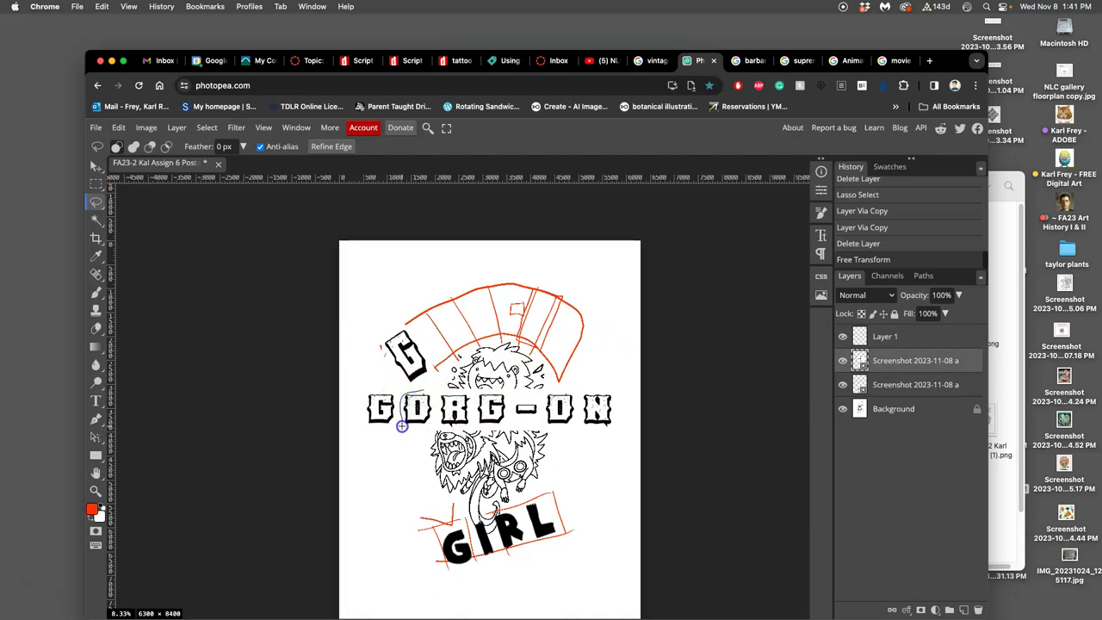
pyautogui.moveTo(429, 392); pyautogui.dragTo(427, 391)
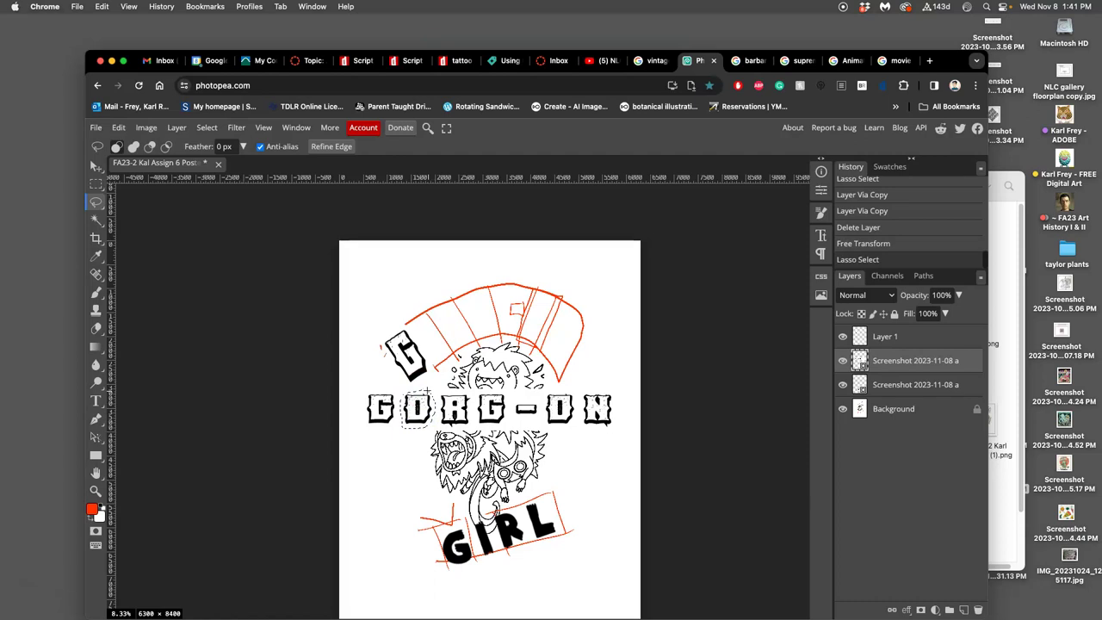
pyautogui.press('cmd+j')
# - Hide the widely spaced block-letter "GORG-ON" layer
pyautogui.click(842, 384)
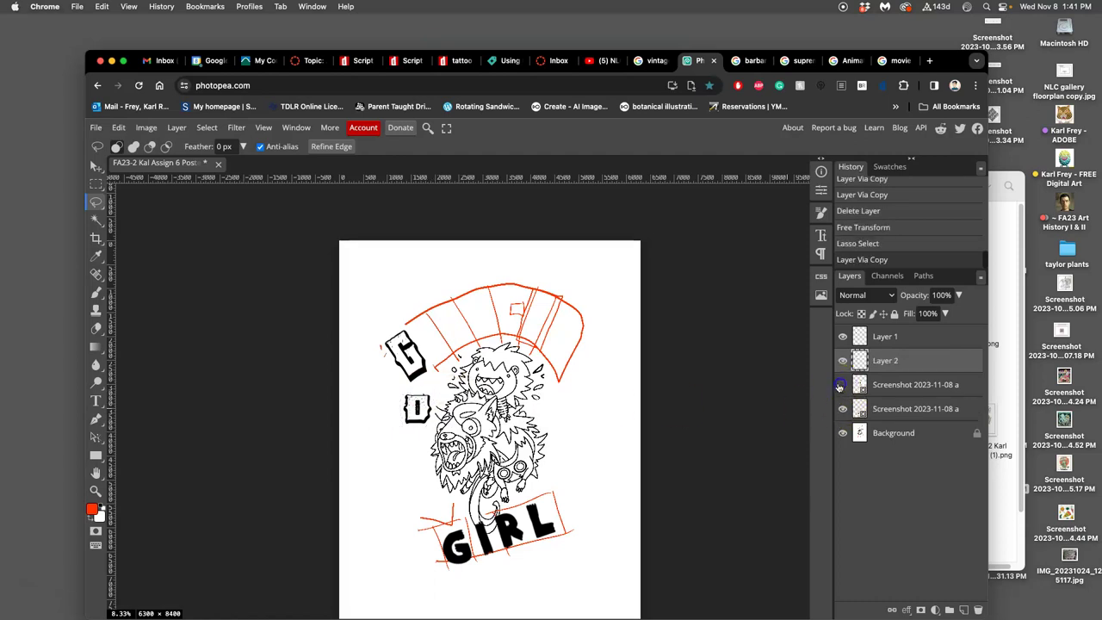
# - Stretch the copied "O" to about 131% height, rotate it about -27° and fit it beside the "G" in the red arch
pyautogui.press('cmd+t')
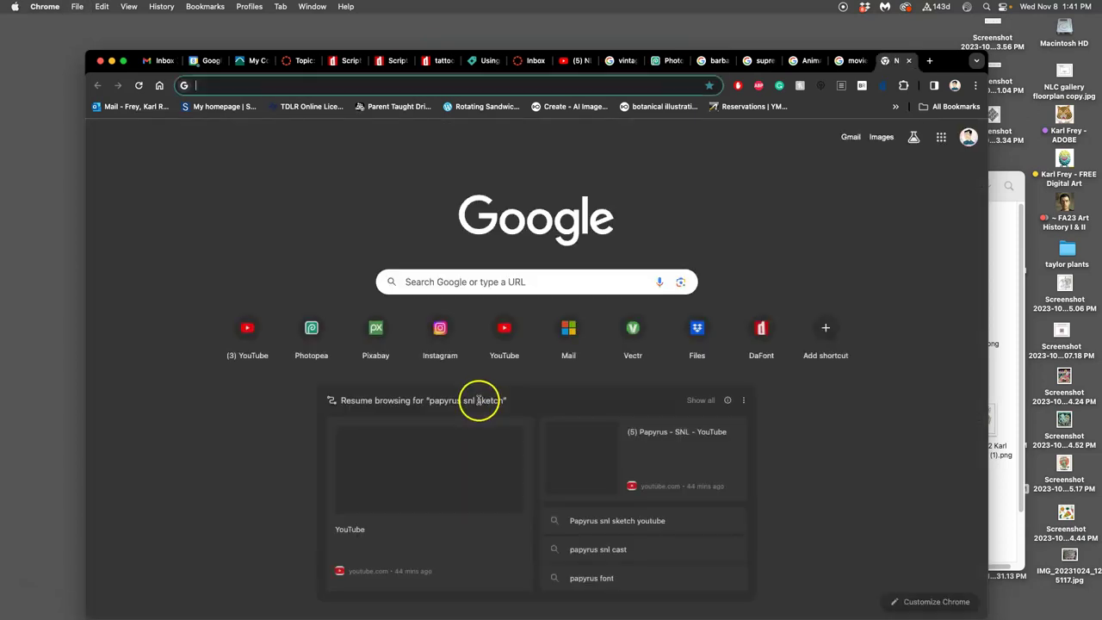
pyautogui.click(910, 61)
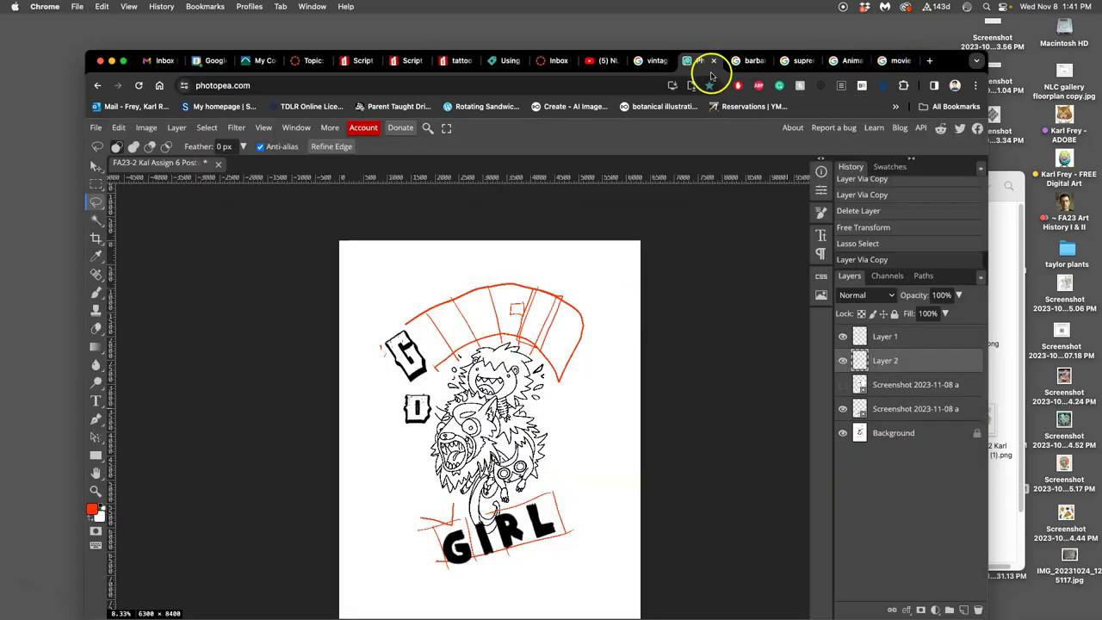
pyautogui.press('super+alt+t')
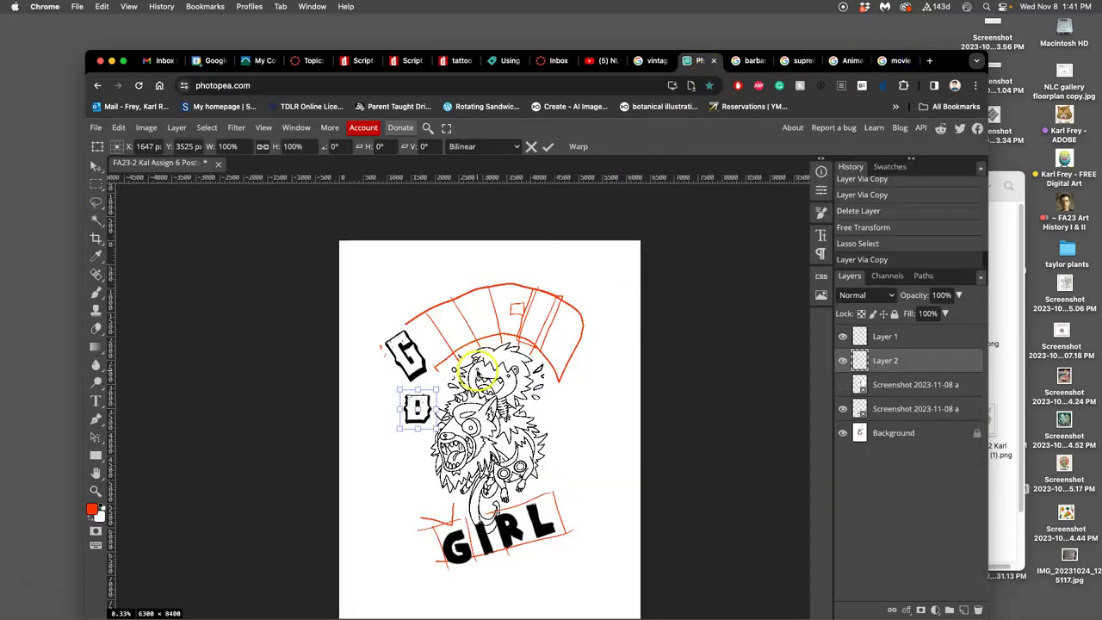
pyautogui.moveTo(418, 390)
pyautogui.mouseDown()
pyautogui.moveTo(418, 351)
pyautogui.moveTo(417, 376)
pyautogui.mouseUp()
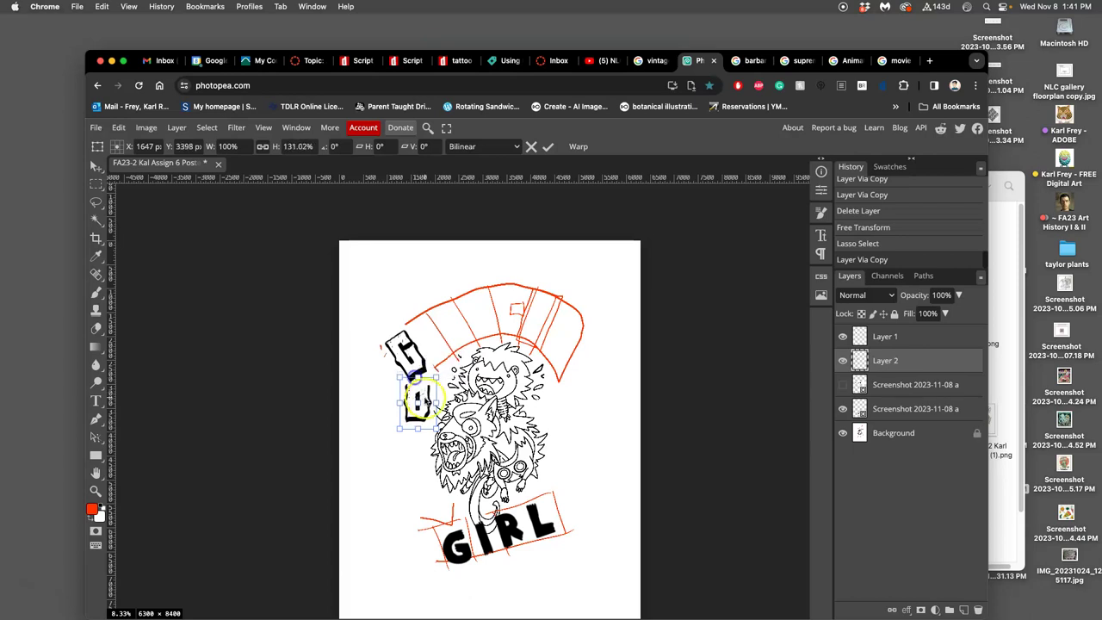
pyautogui.moveTo(442, 431); pyautogui.dragTo(441, 341)
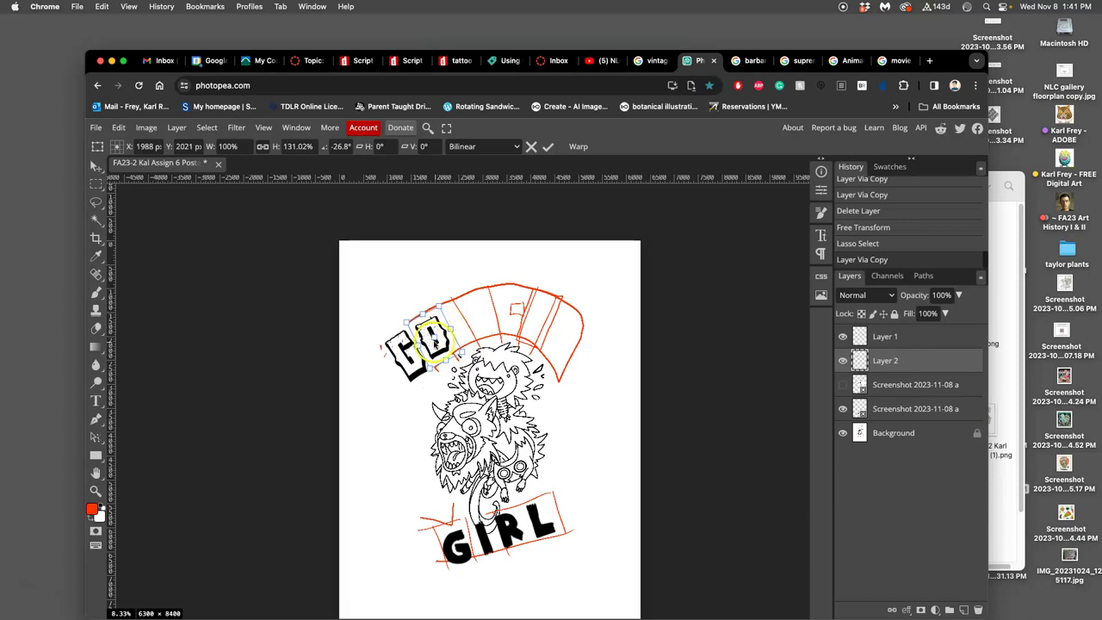
pyautogui.press('Return')
# - Delete the separate "O" and "G" letter layers, keeping the block-letter "GORG-ON" layer hidden
pyautogui.press('BackSpace')
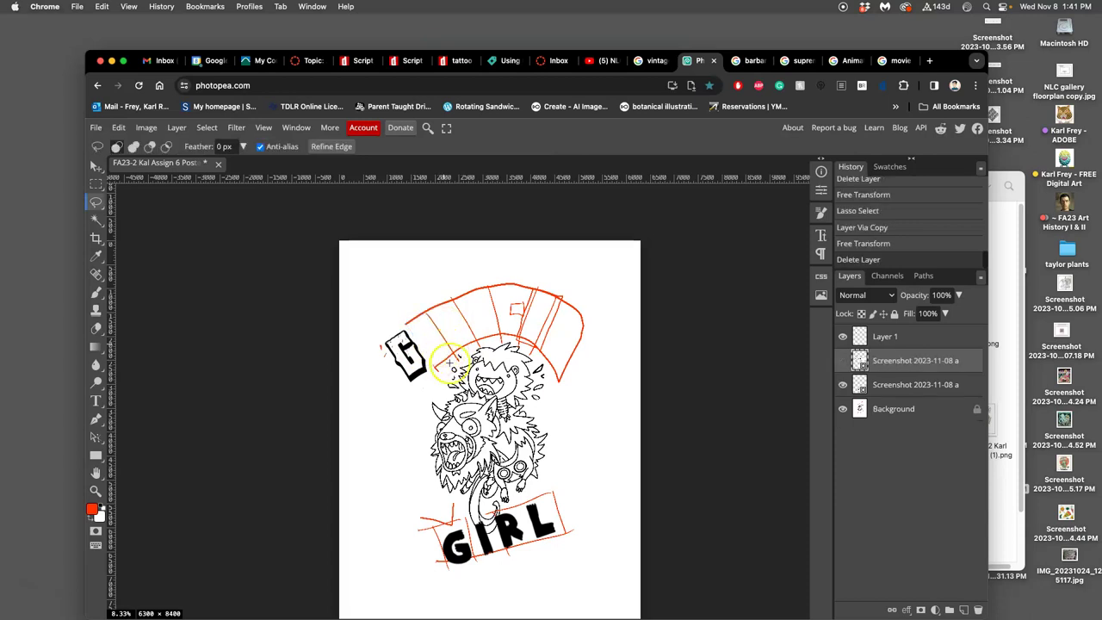
pyautogui.click(850, 343)
pyautogui.press('BackSpace')
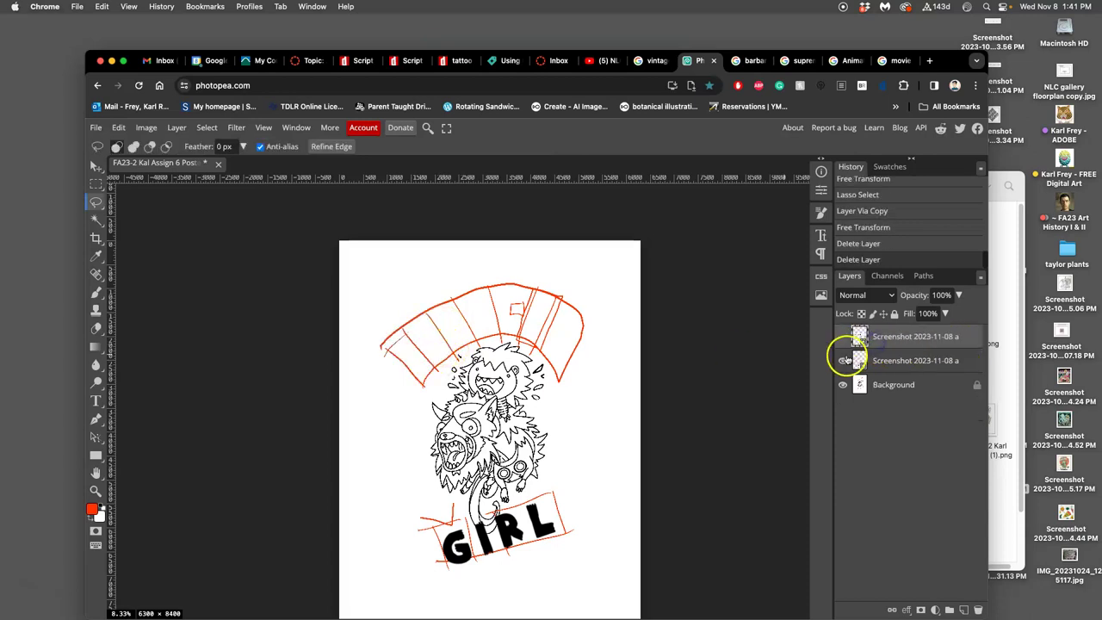
pyautogui.click(844, 337)
pyautogui.click(843, 337)
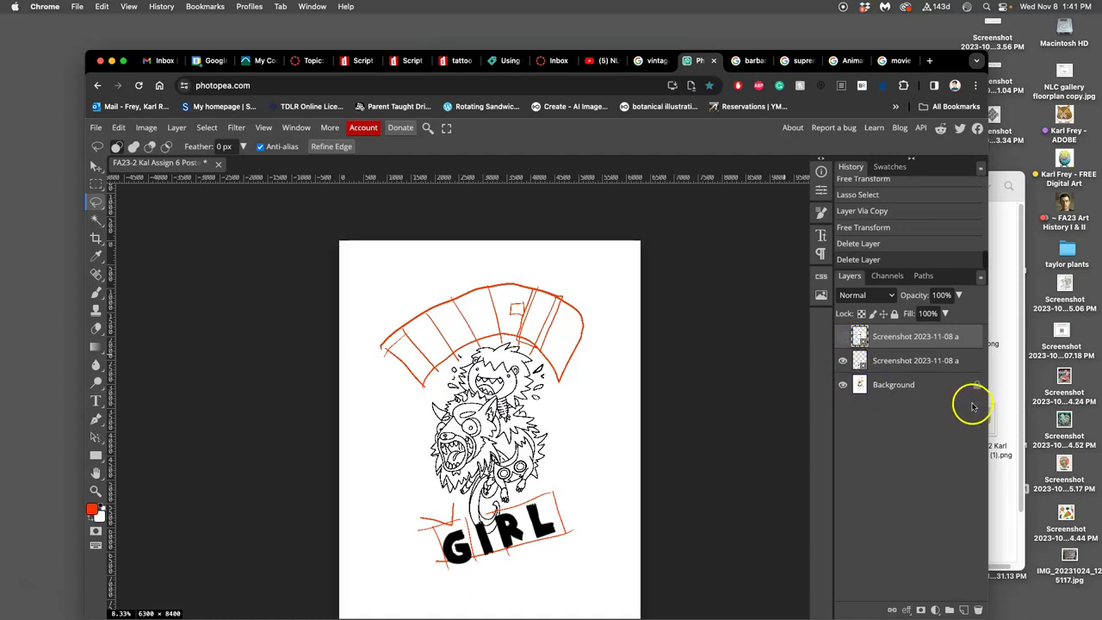
# - Try the blackletter-style "GORG-ON" screenshot from the desktop over the red arch
pyautogui.press('F11')
pyautogui.moveTo(994, 514); pyautogui.dragTo(549, 404)
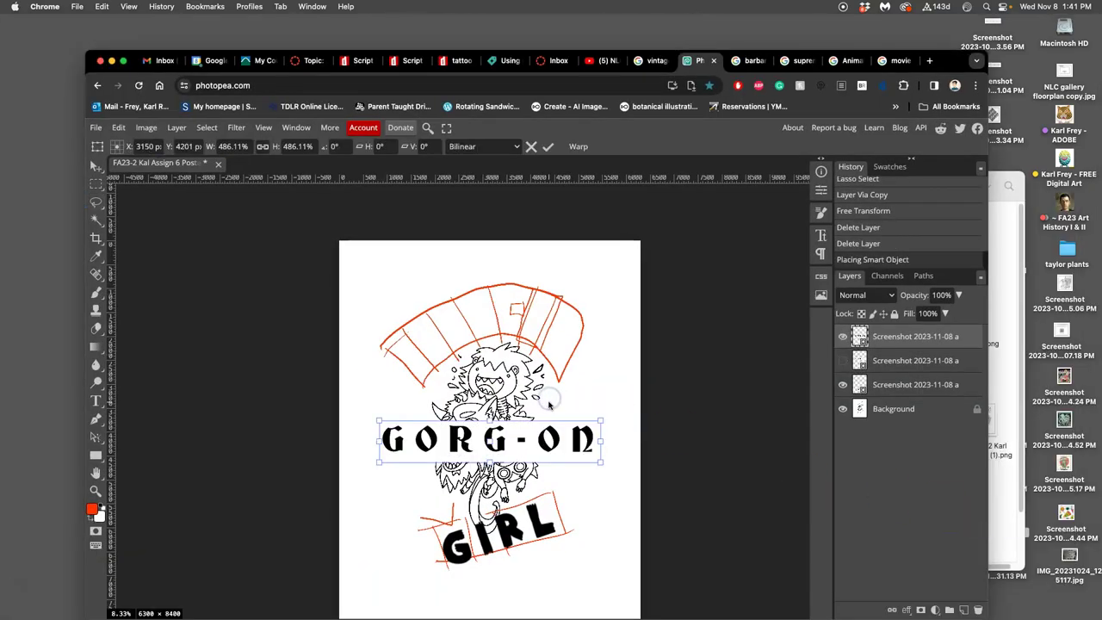
pyautogui.moveTo(551, 443); pyautogui.dragTo(544, 336)
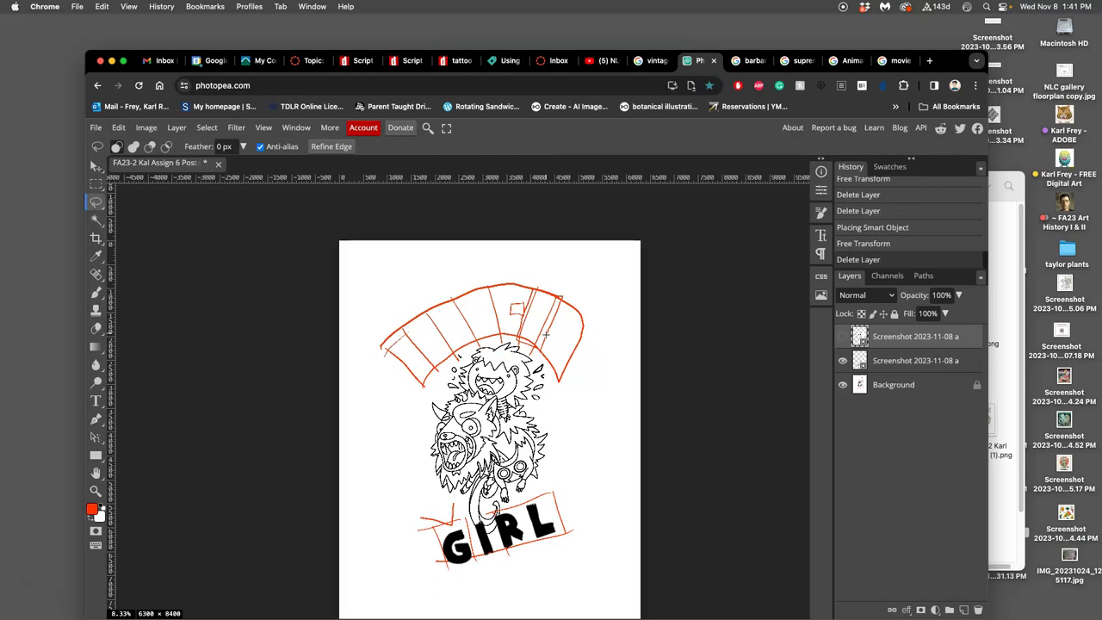
# - Place the slanted brush-style "GORG-ON" screenshot from the desktop at the top of the poster, above the red arch
pyautogui.press('F11')
pyautogui.press('F11')
pyautogui.moveTo(993, 551); pyautogui.dragTo(516, 384)
pyautogui.moveTo(558, 456)
pyautogui.mouseDown()
pyautogui.moveTo(558, 334)
pyautogui.moveTo(558, 352)
pyautogui.moveTo(569, 344)
pyautogui.moveTo(564, 297)
pyautogui.moveTo(565, 364)
pyautogui.moveTo(548, 334)
pyautogui.moveTo(546, 282)
pyautogui.mouseUp()
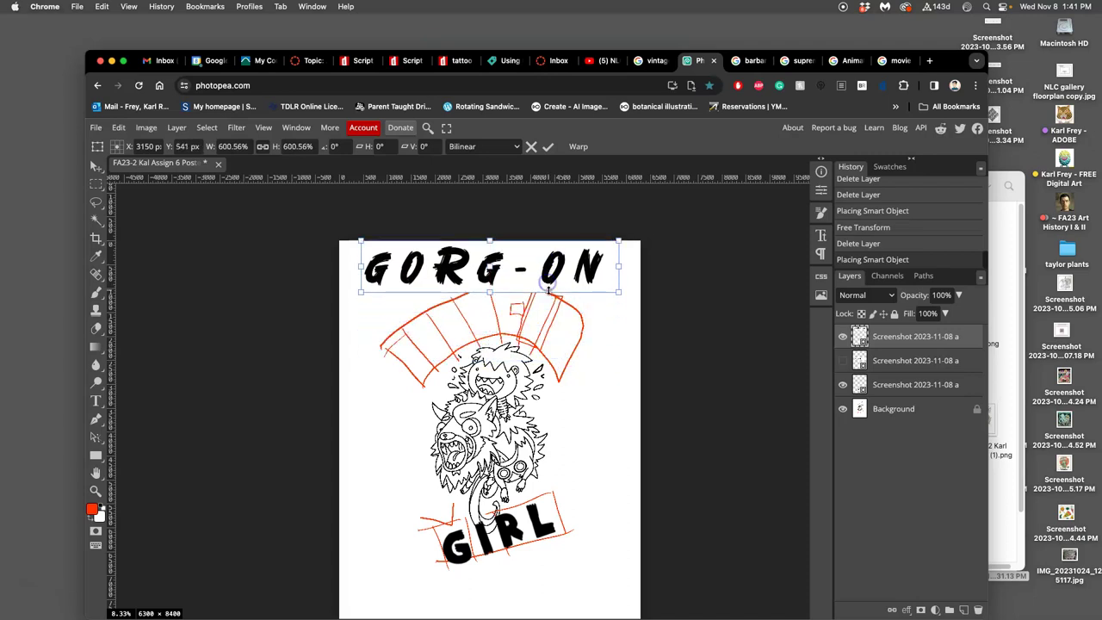
pyautogui.click(555, 311)
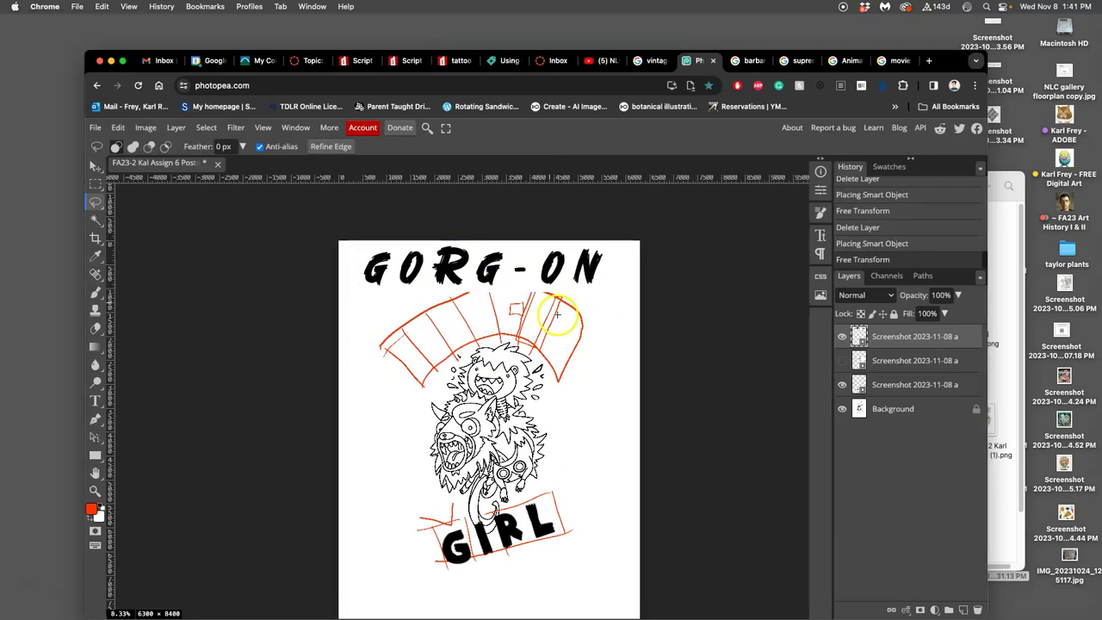
# - Place the bold sans-serif "GORG-ON" screenshot from the desktop across the character and stretch it taller
pyautogui.press('F11')
pyautogui.moveTo(923, 250); pyautogui.dragTo(531, 404)
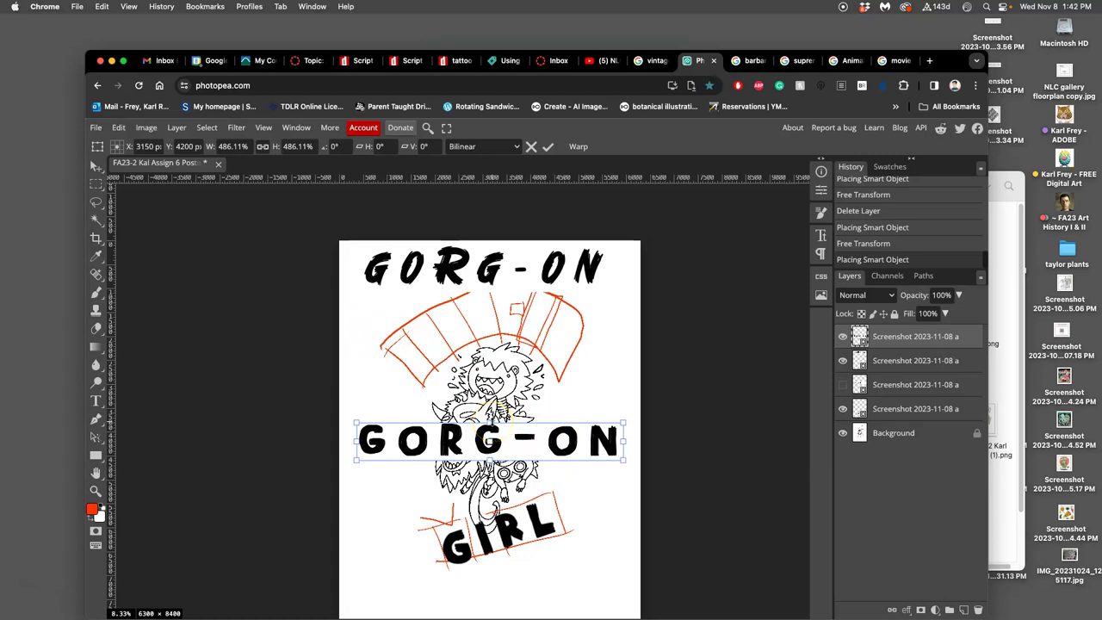
pyautogui.moveTo(490, 423); pyautogui.dragTo(493, 398)
pyautogui.press('Return')
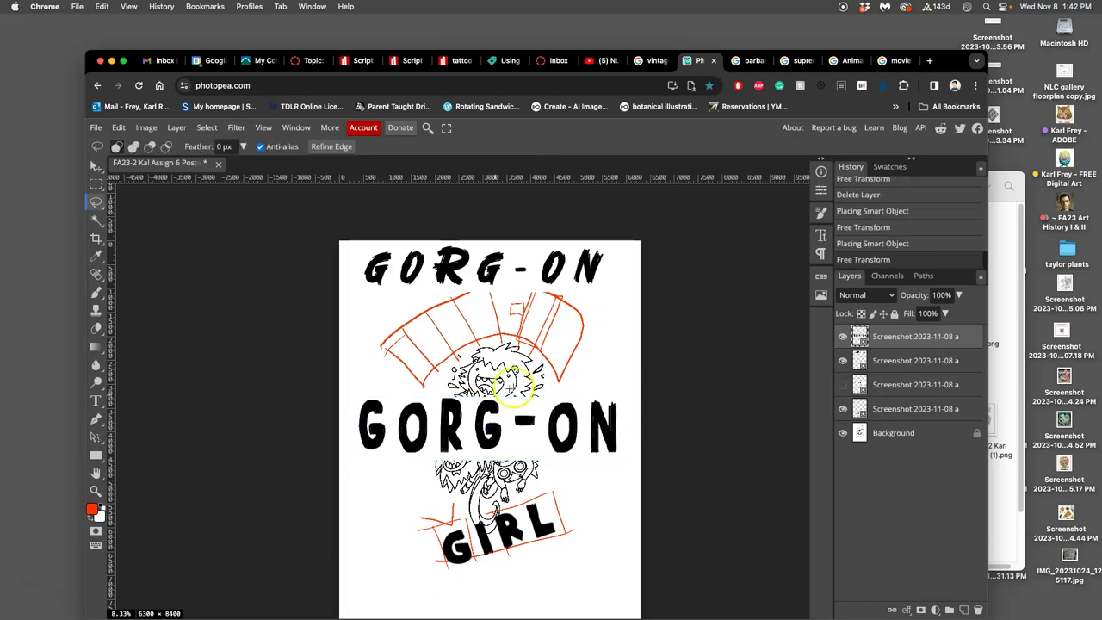
# - Stretch the brush-style "GORG-ON" image at the top of the poster taller, down over the upper part of the arch
pyautogui.click(915, 363)
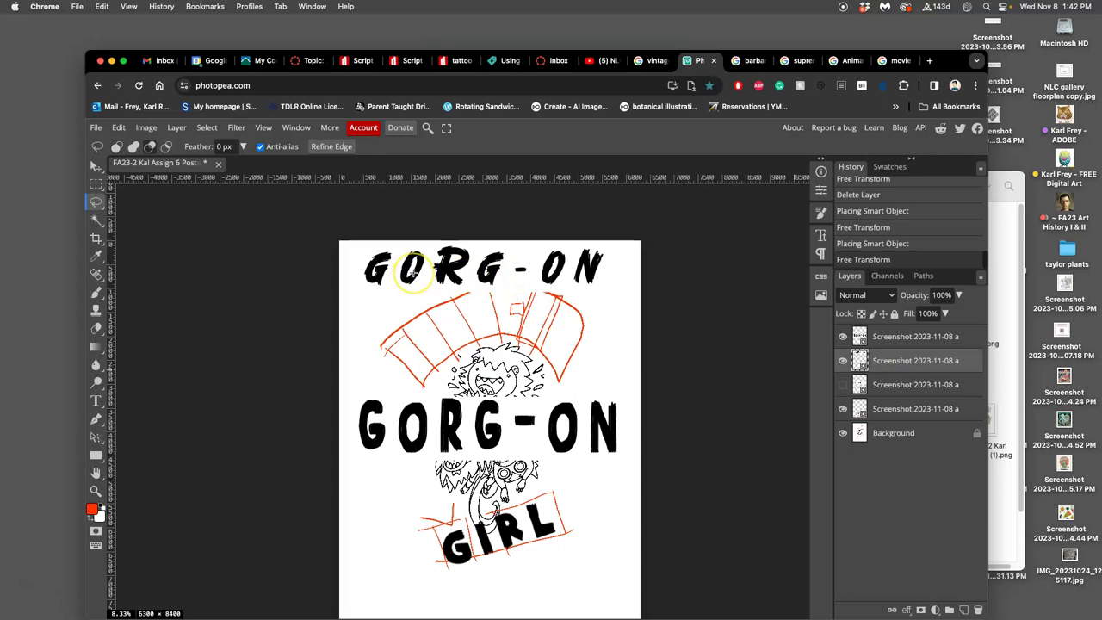
pyautogui.press('super+alt+t')
pyautogui.moveTo(489, 292)
pyautogui.mouseDown()
pyautogui.moveTo(490, 312)
pyautogui.moveTo(551, 353)
pyautogui.mouseUp()
pyautogui.press('Return')
# - Lasso the first "G" of the brush-style "GORG-ON" at the poster's top and copy it to its own layer
pyautogui.press('l')
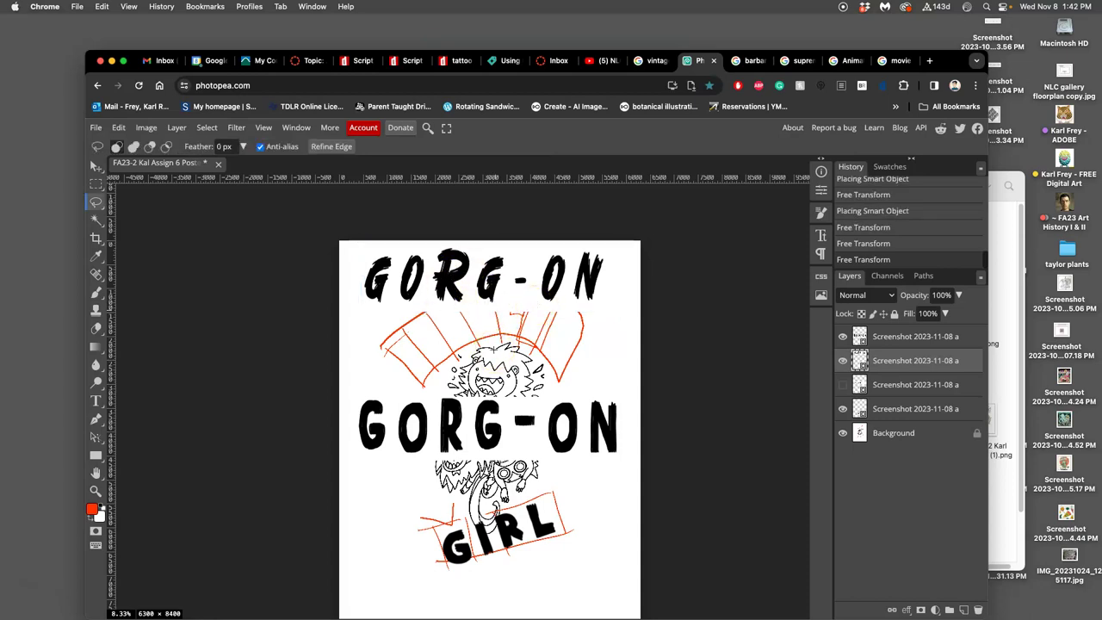
pyautogui.click(361, 398)
pyautogui.click(367, 395)
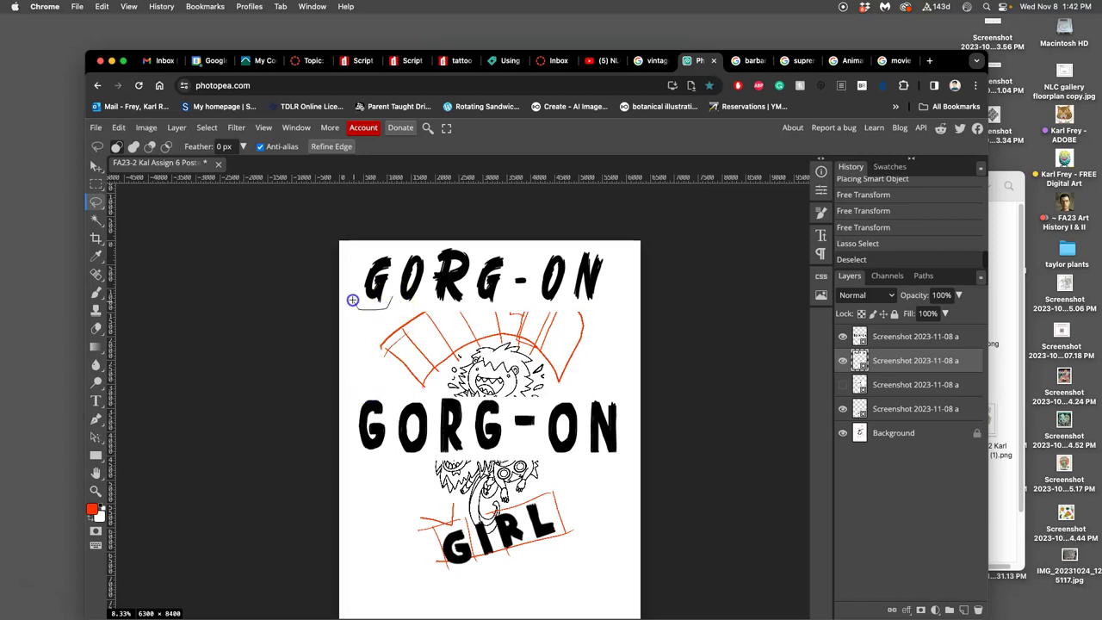
pyautogui.moveTo(392, 290); pyautogui.dragTo(392, 303)
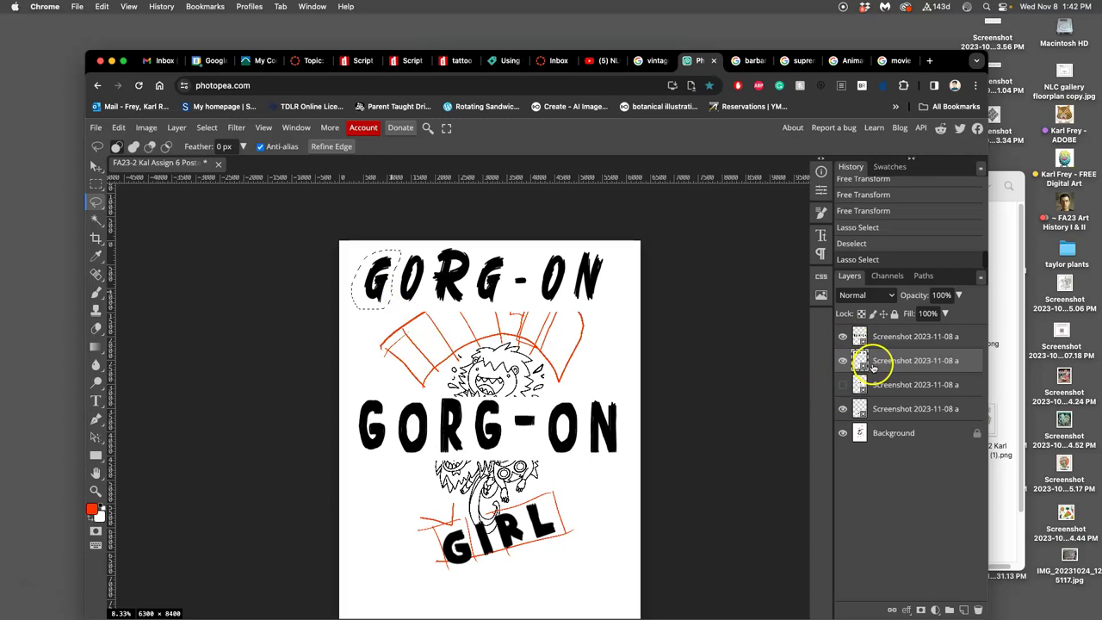
pyautogui.press('super+j')
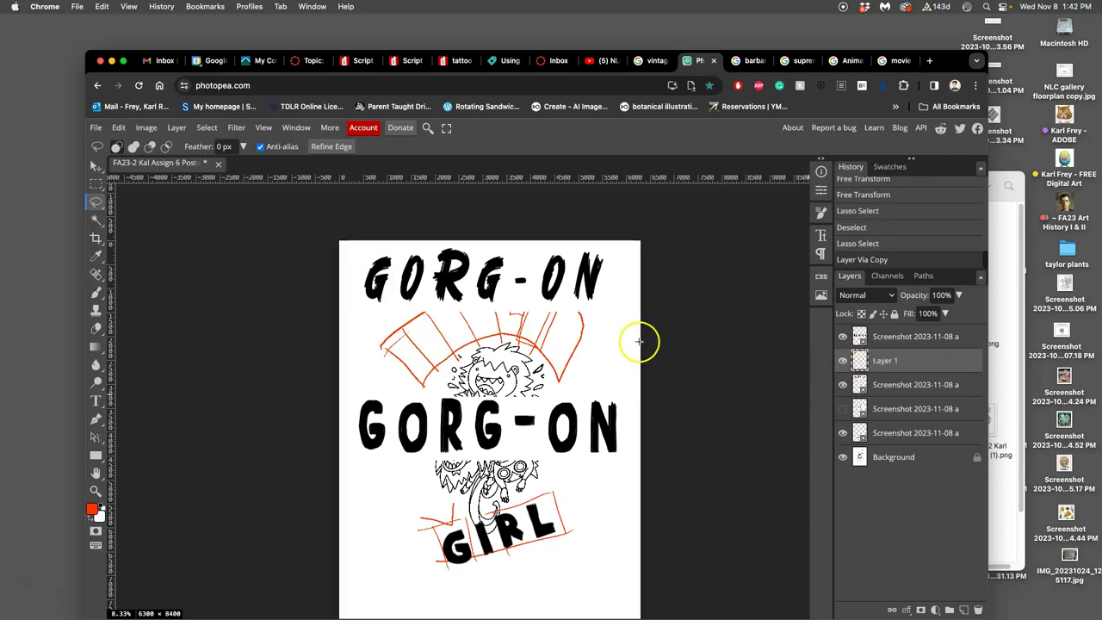
# - Rotate the copied brush-style "G" to about -34.4°, move it into the arch's first section and stretch its height to about 125%
pyautogui.press('super+t')
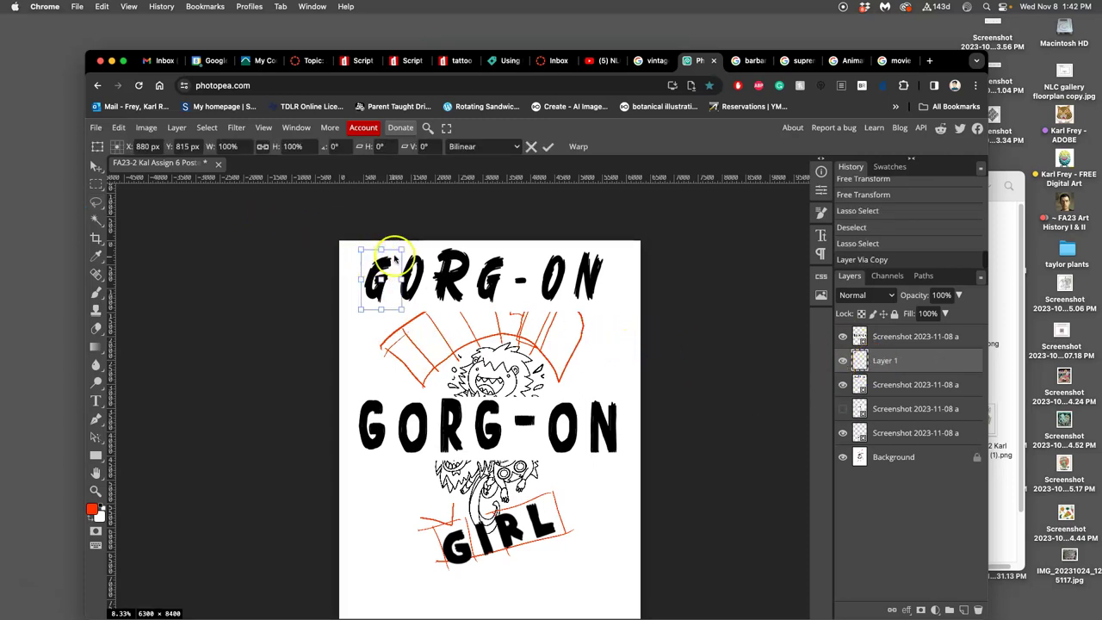
pyautogui.moveTo(408, 247); pyautogui.dragTo(386, 242)
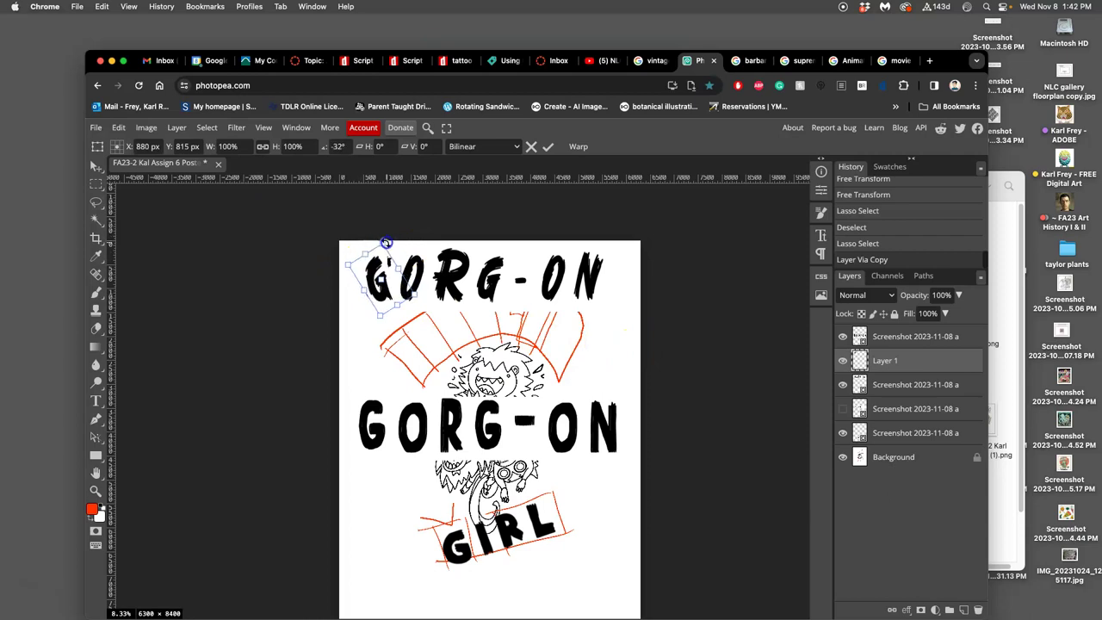
pyautogui.moveTo(416, 282); pyautogui.dragTo(449, 372)
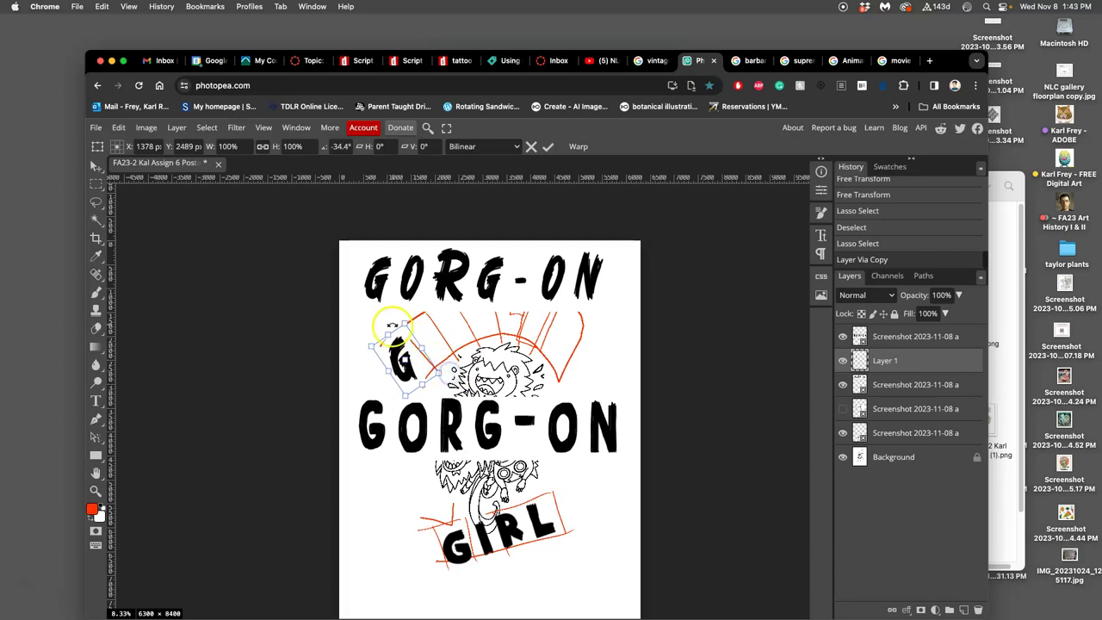
pyautogui.moveTo(386, 332); pyautogui.dragTo(396, 312)
pyautogui.moveTo(416, 369); pyautogui.dragTo(423, 375)
# - Warp the brush-style "G" so its strokes bulge outward to fill the arch's first section
pyautogui.scroll(6, 424, 377)
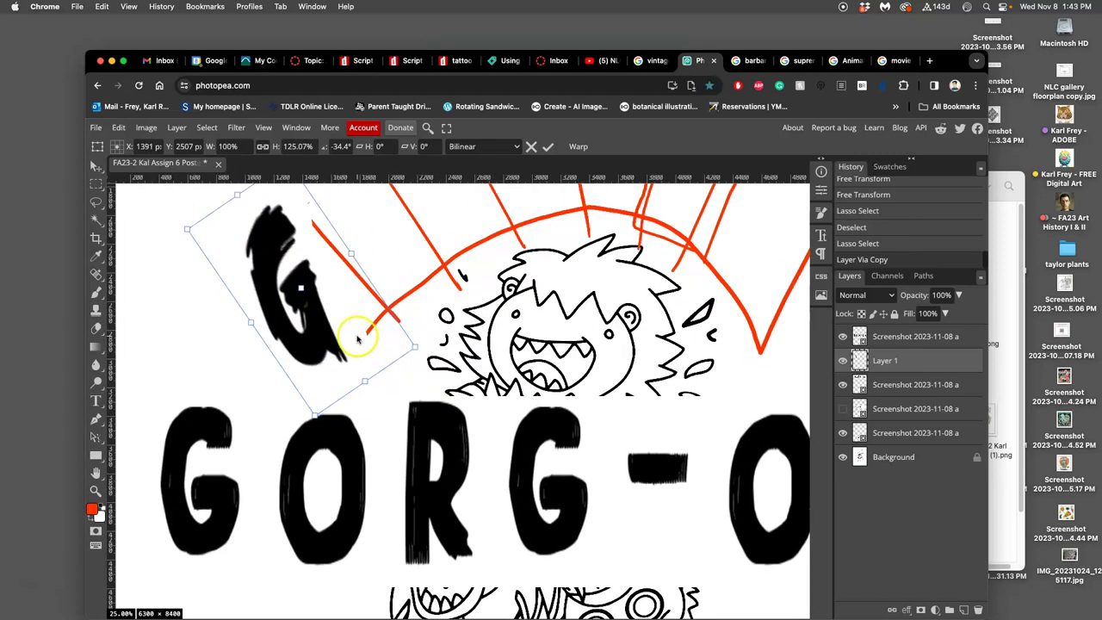
pyautogui.rightClick(340, 328)
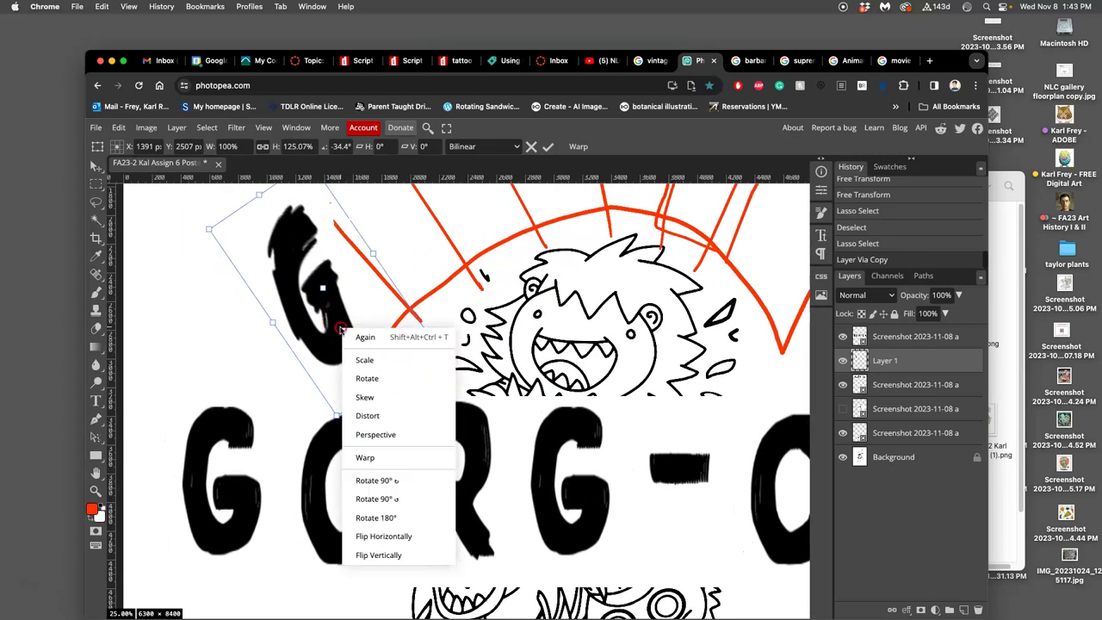
pyautogui.click(369, 458)
pyautogui.moveTo(362, 327); pyautogui.dragTo(393, 319)
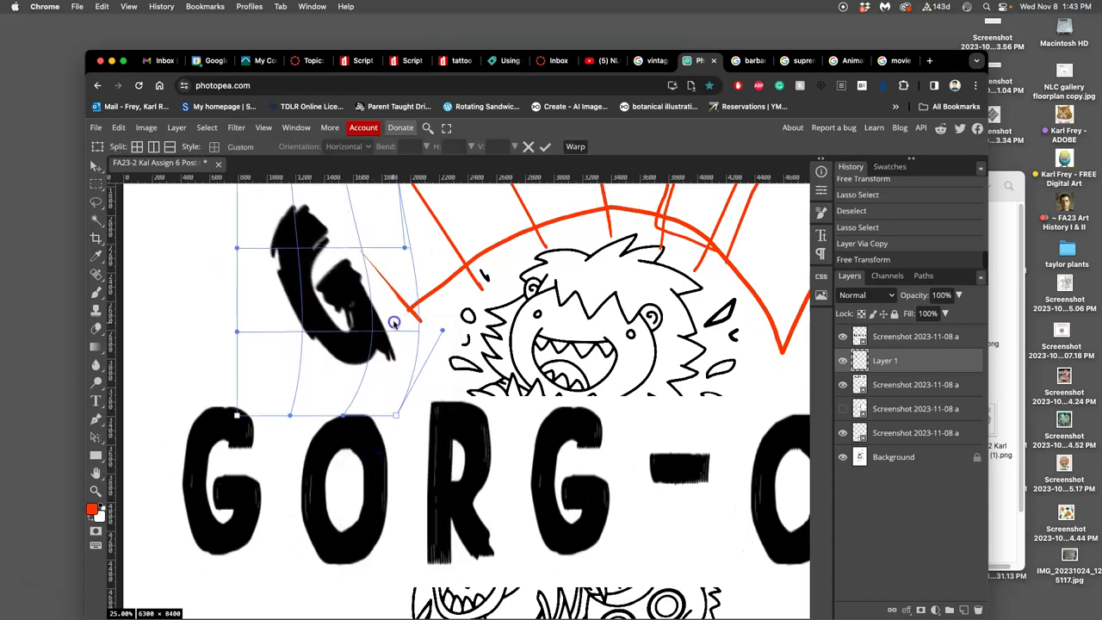
pyautogui.moveTo(301, 313); pyautogui.dragTo(327, 271)
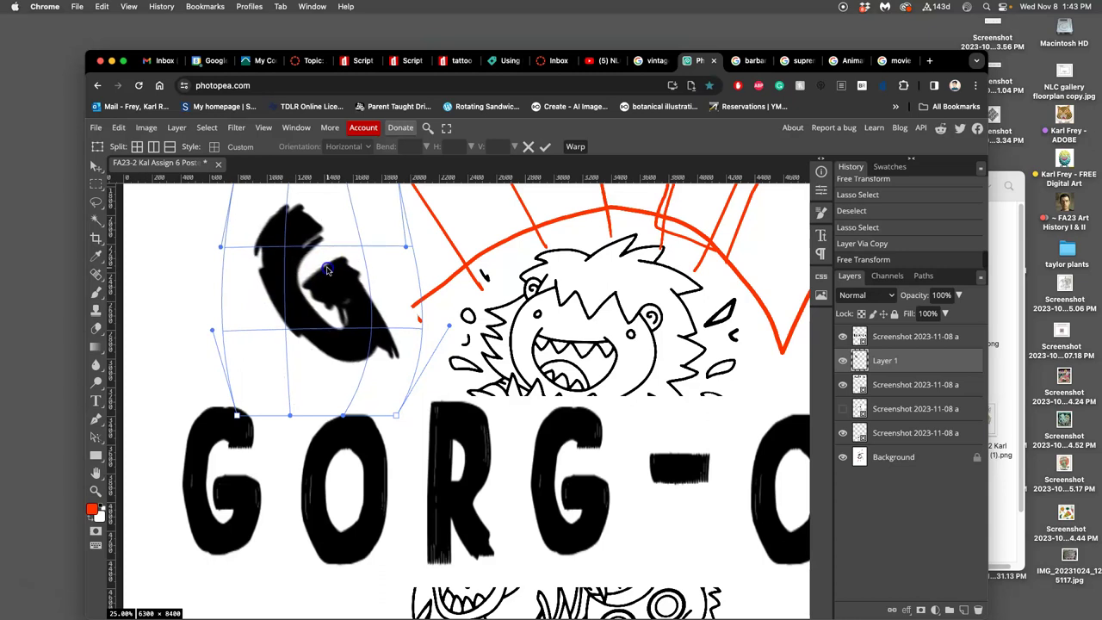
pyautogui.click(221, 284)
# - Remove the white background around the warped "G" with the Magic Wand at tolerance 12, then clear the selection
pyautogui.click(95, 217)
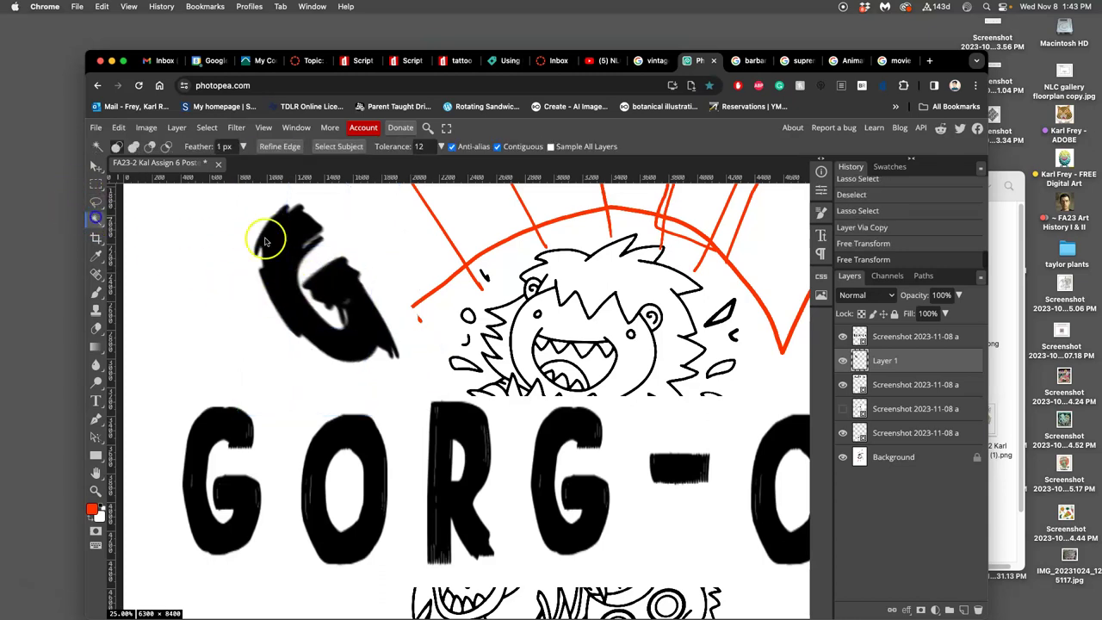
pyautogui.click(327, 253)
pyautogui.press('Delete')
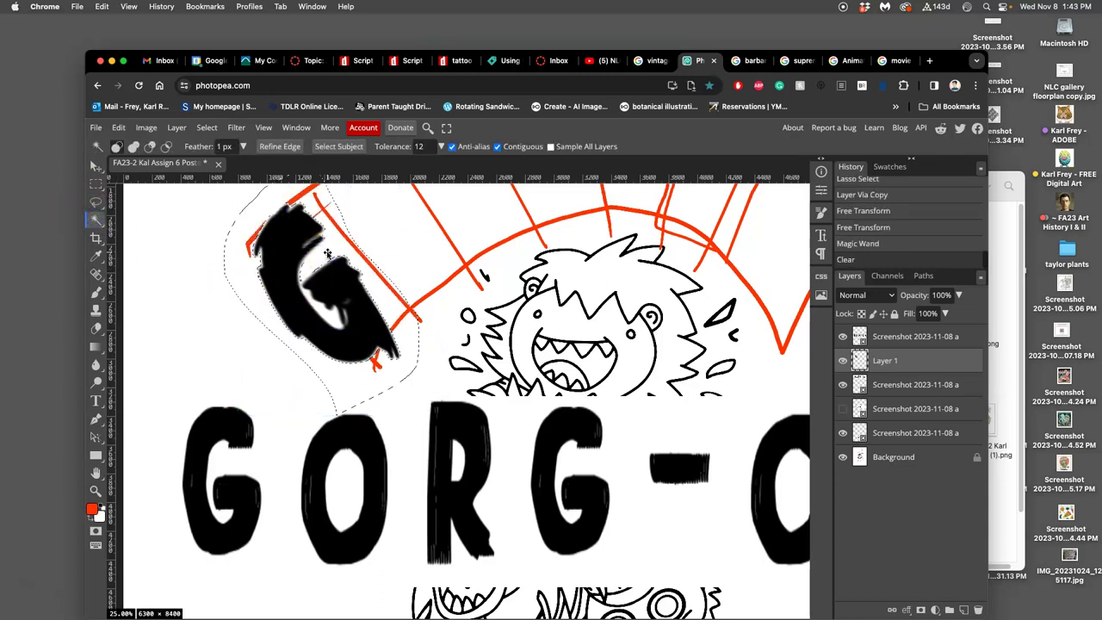
pyautogui.press('super+d')
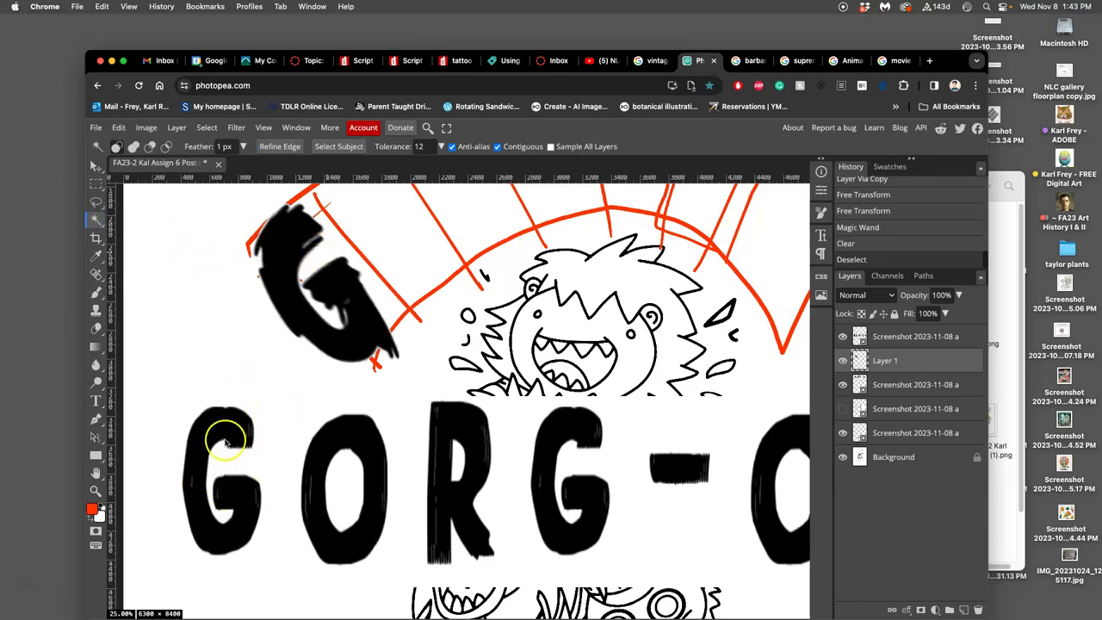
# - Lasso the pointed tail at the lower end of the warped "G", delete it and clear the selection
pyautogui.click(95, 202)
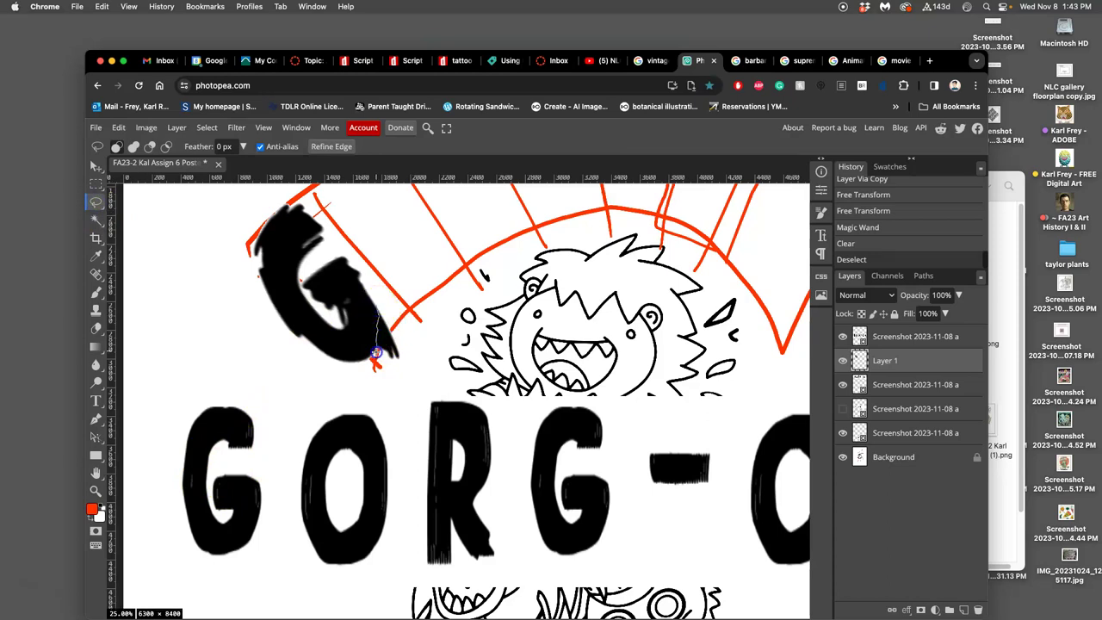
pyautogui.moveTo(417, 325); pyautogui.dragTo(399, 302)
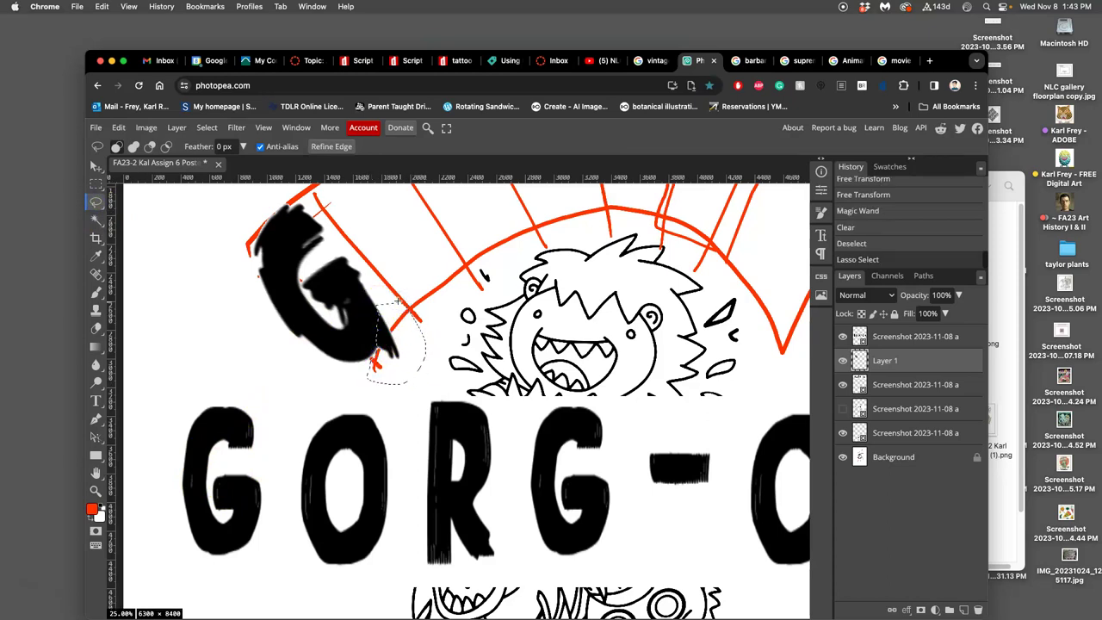
pyautogui.press('Delete')
pyautogui.click(423, 309)
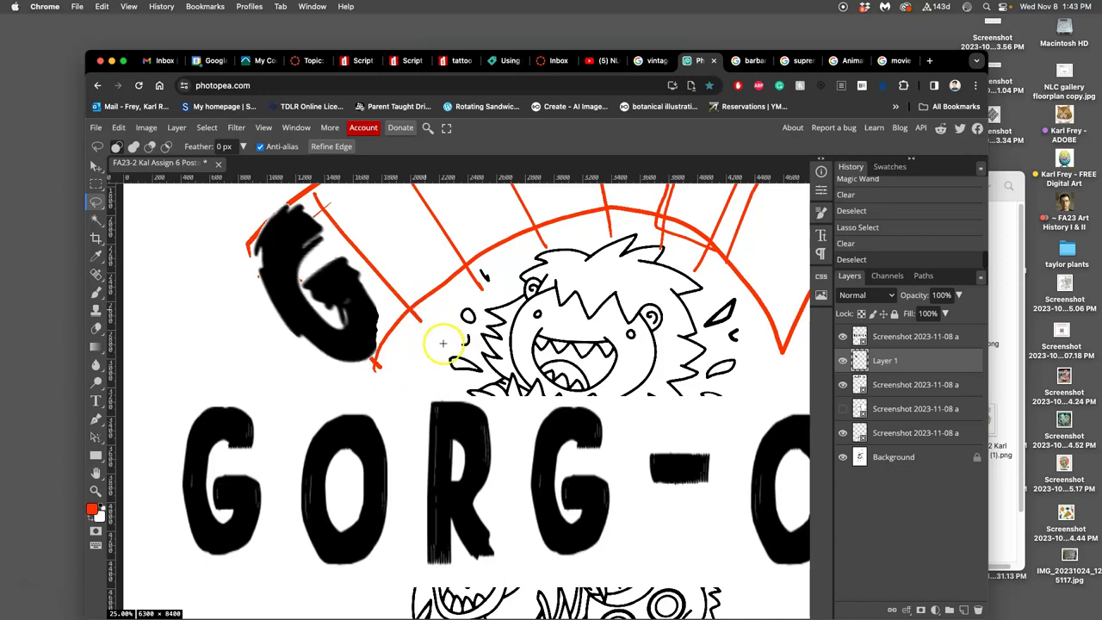
# - Lasso the first "O" of the bold "GORG-ON" across the character and copy it to its own layer
pyautogui.scroll(-3, 442, 342)
pyautogui.scroll(5, 435, 342)
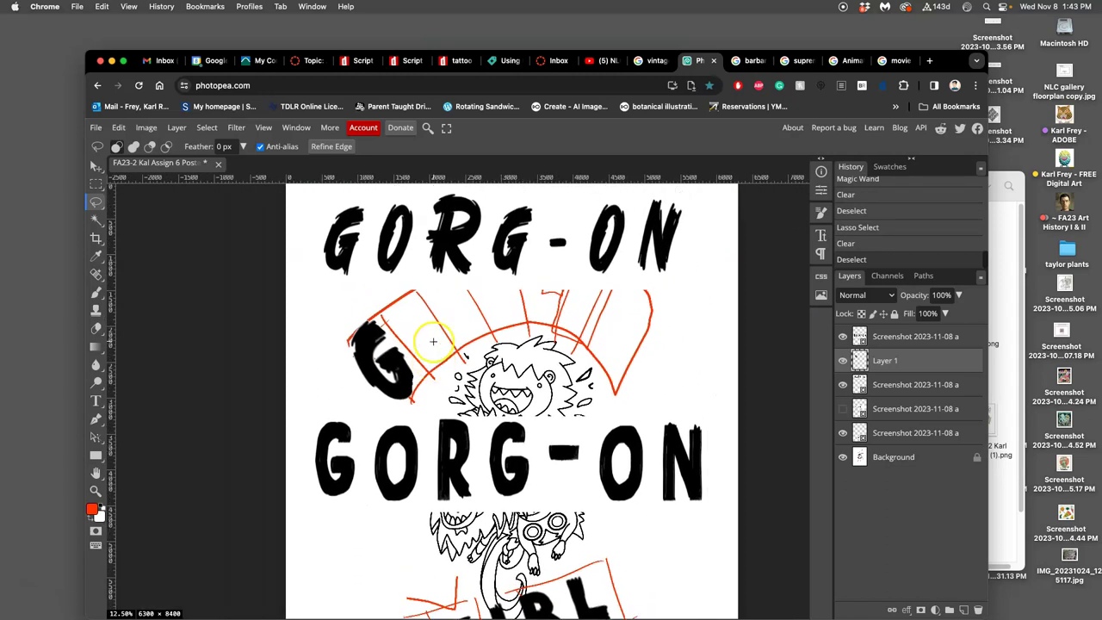
pyautogui.scroll(-3, 429, 341)
pyautogui.scroll(-5, 418, 344)
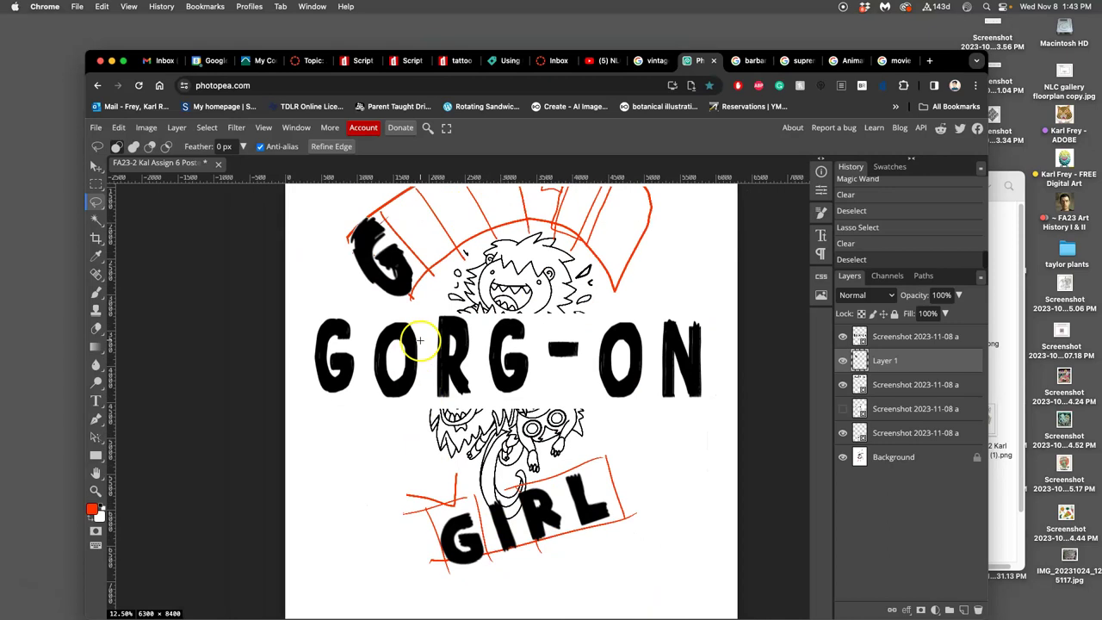
pyautogui.scroll(3, 364, 315)
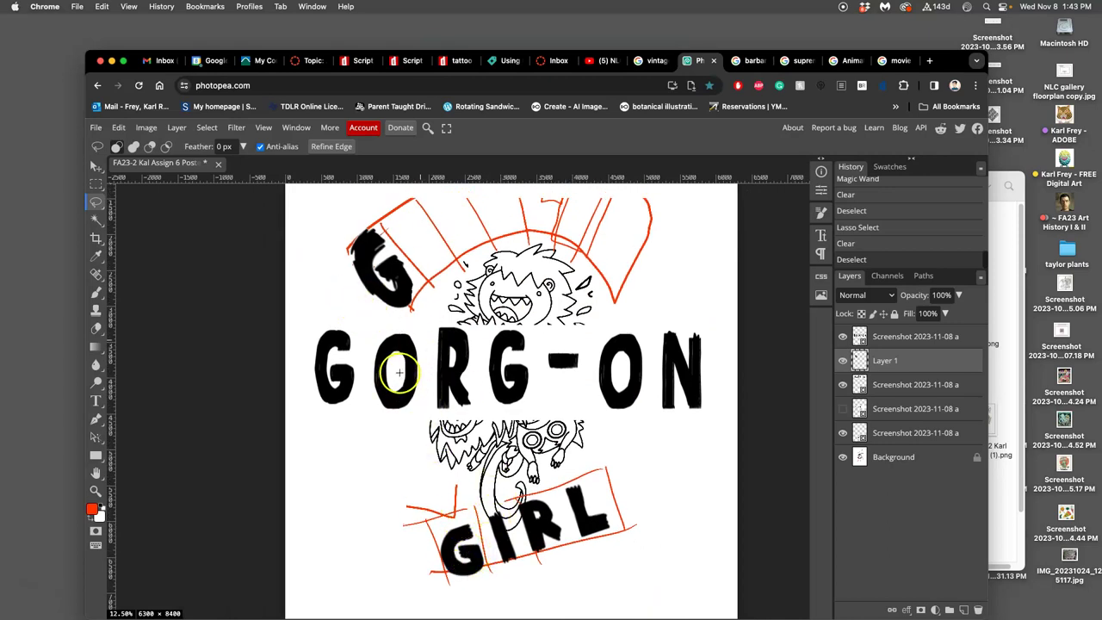
pyautogui.scroll(3, 400, 372)
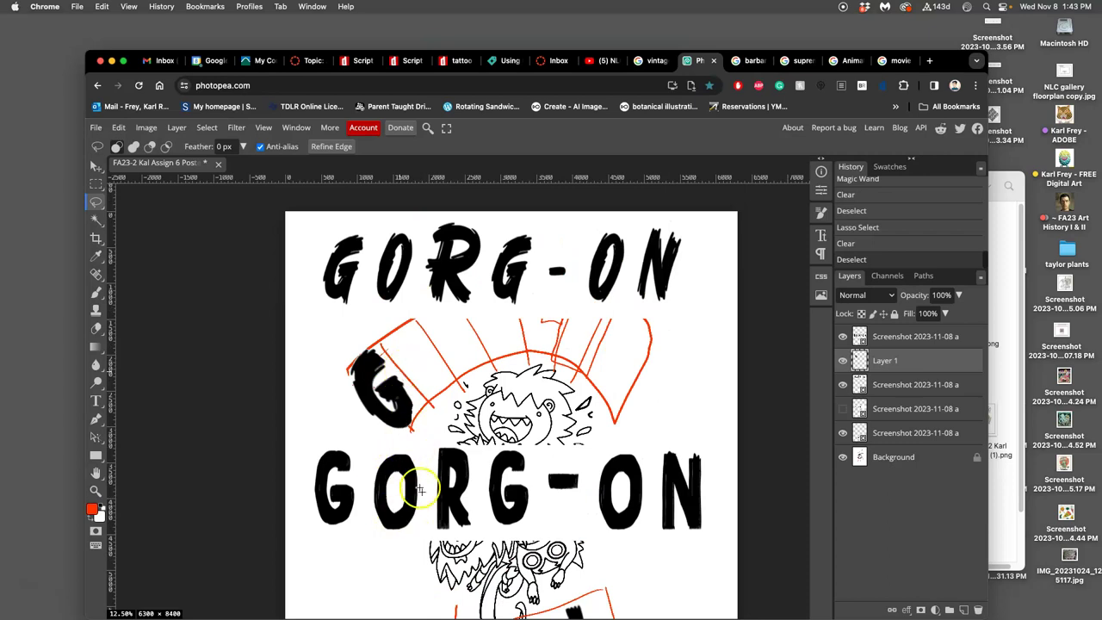
pyautogui.click(917, 386)
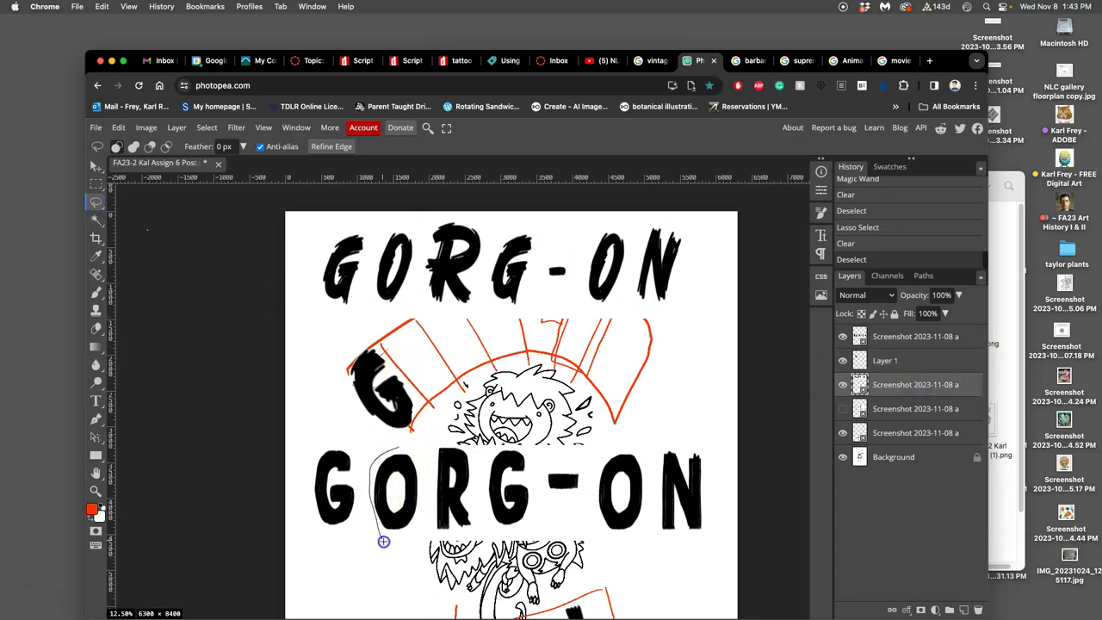
pyautogui.moveTo(416, 458); pyautogui.dragTo(403, 446)
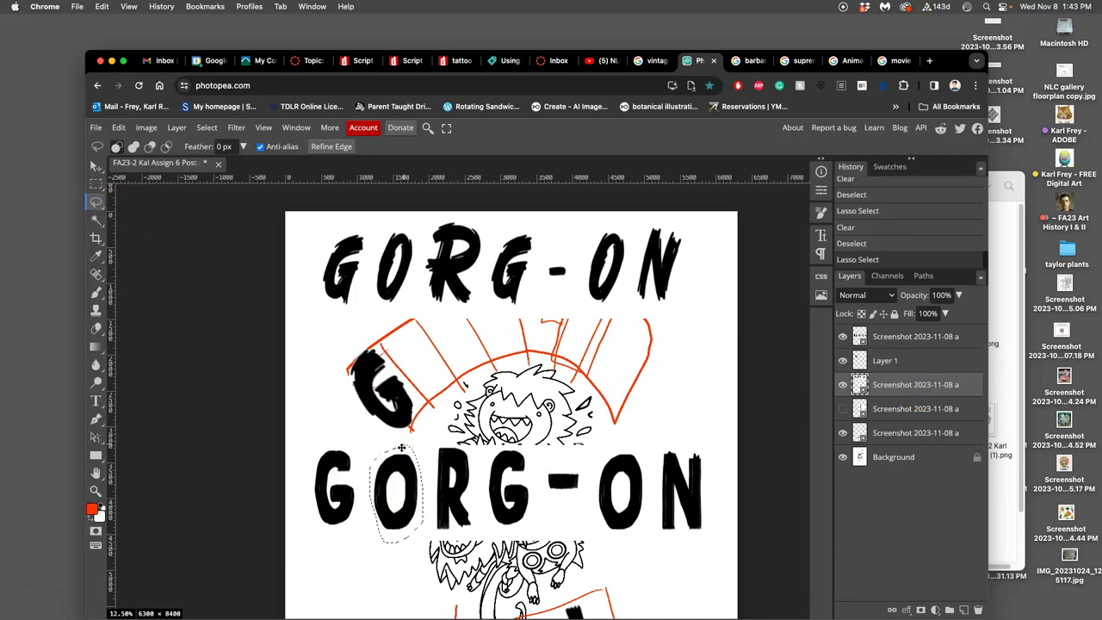
pyautogui.press('super+c')
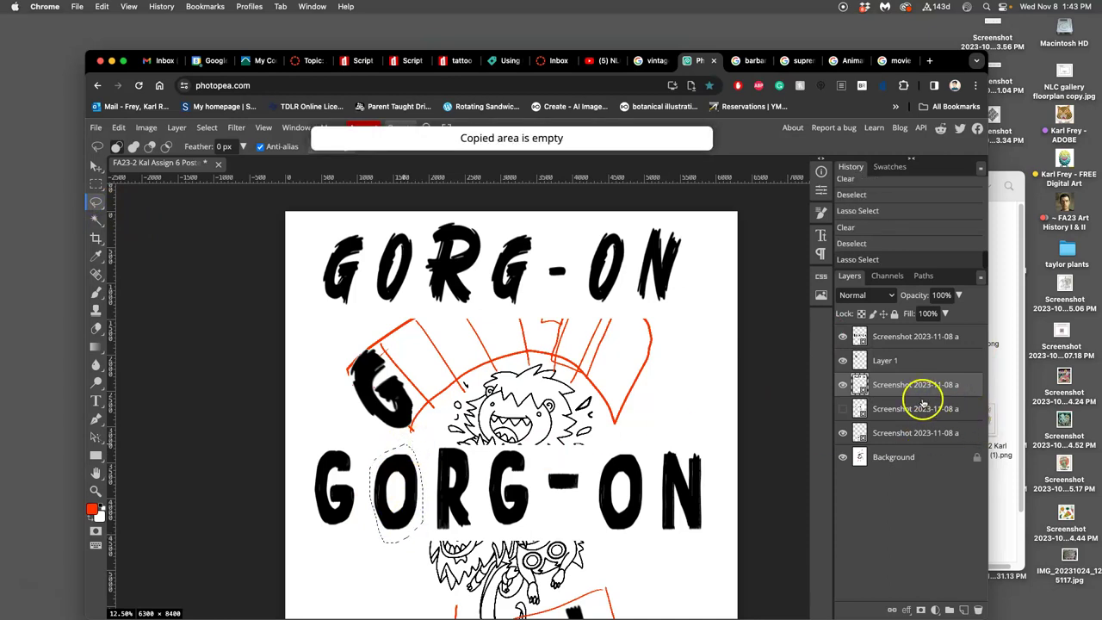
pyautogui.press('super+c')
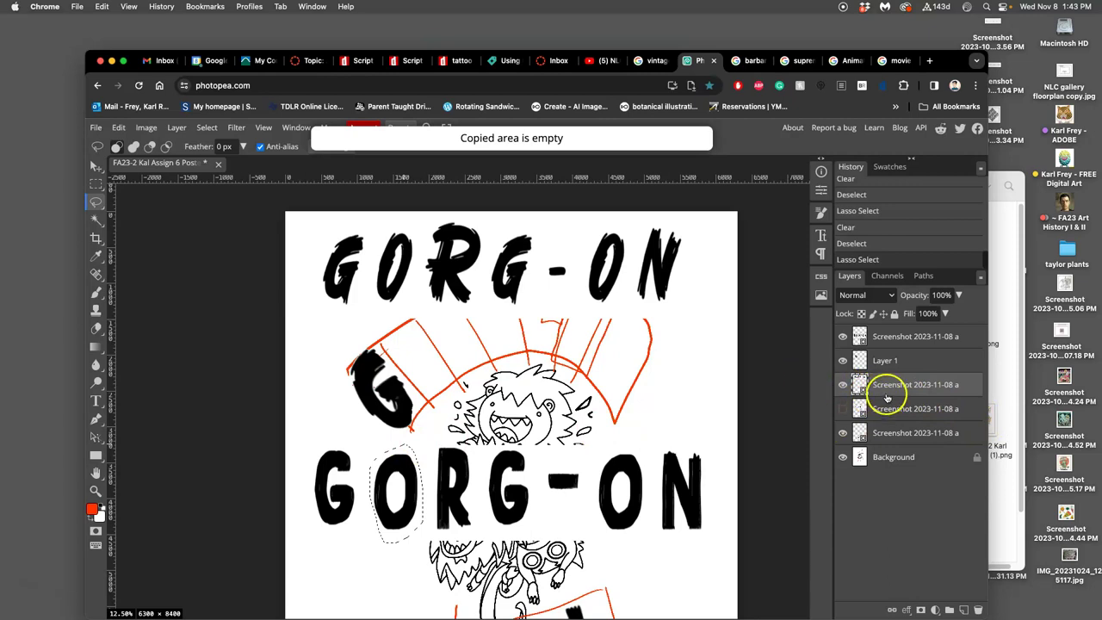
pyautogui.click(890, 337)
pyautogui.press('super+j')
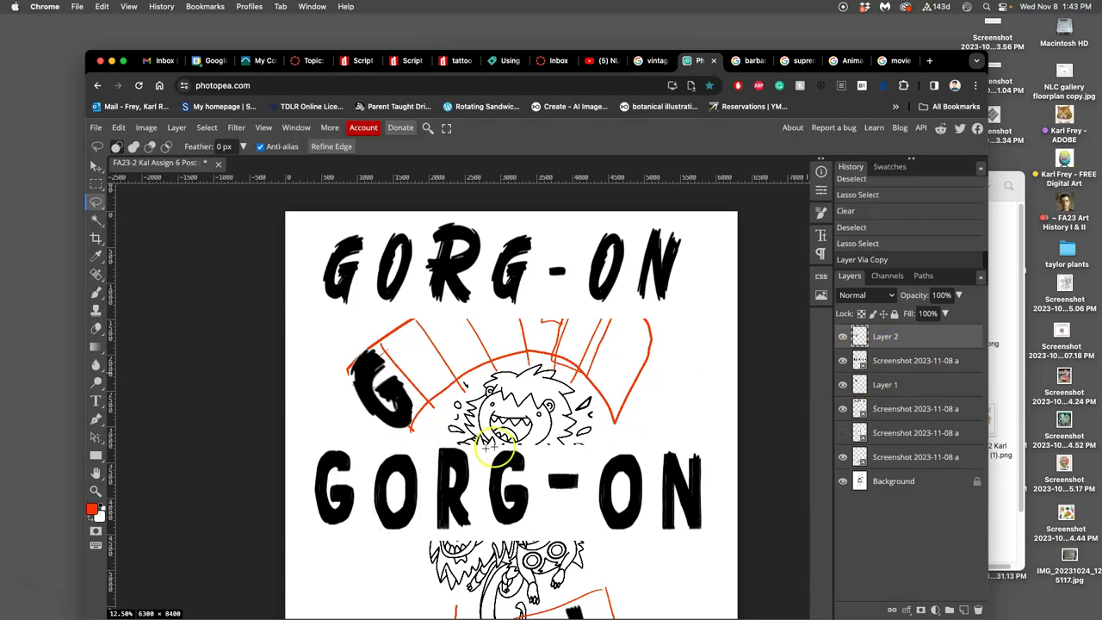
# - Move the bold "O" beside the "G" in the arch, rotate it to -34.5° and scale it to 113.58% width and 88.71% height
pyautogui.click(92, 166)
pyautogui.moveTo(391, 456)
pyautogui.mouseDown()
pyautogui.moveTo(400, 483)
pyautogui.moveTo(454, 315)
pyautogui.moveTo(446, 328)
pyautogui.mouseUp()
pyautogui.click(516, 326)
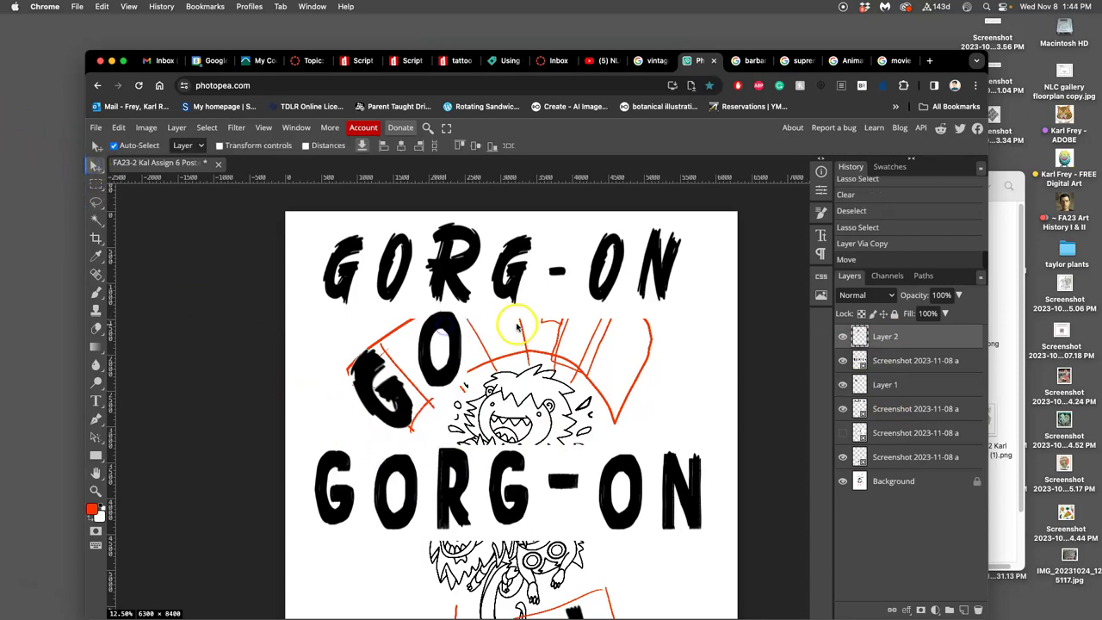
pyautogui.press('super+t')
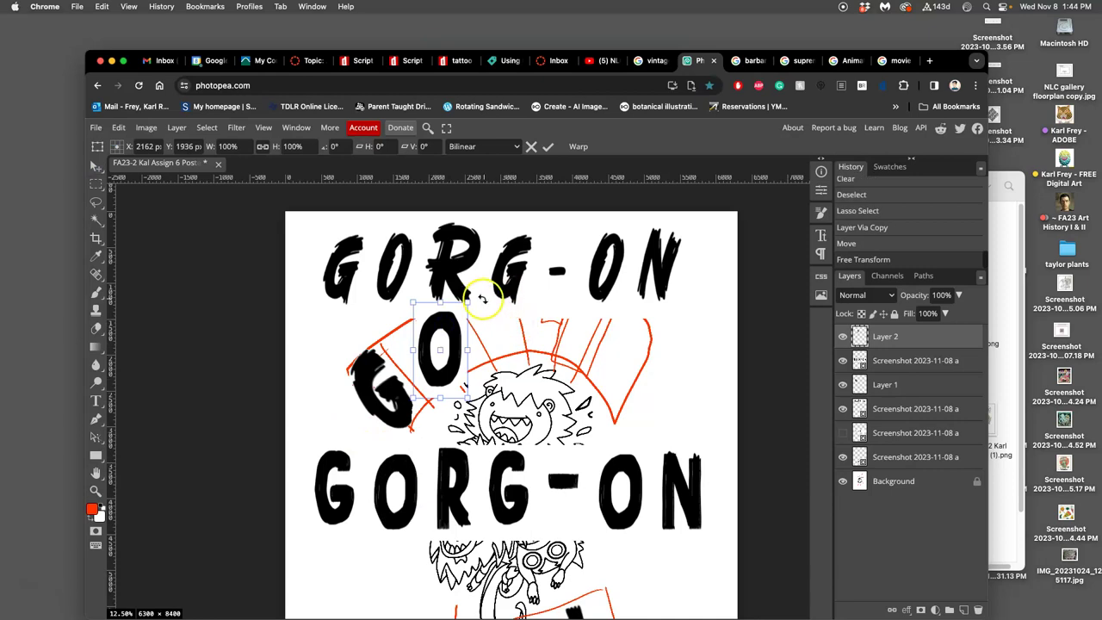
pyautogui.moveTo(477, 299); pyautogui.dragTo(443, 376)
# - Warp the bold "O" to follow the curve of the arch's second section and apply the transformation
pyautogui.rightClick(426, 373)
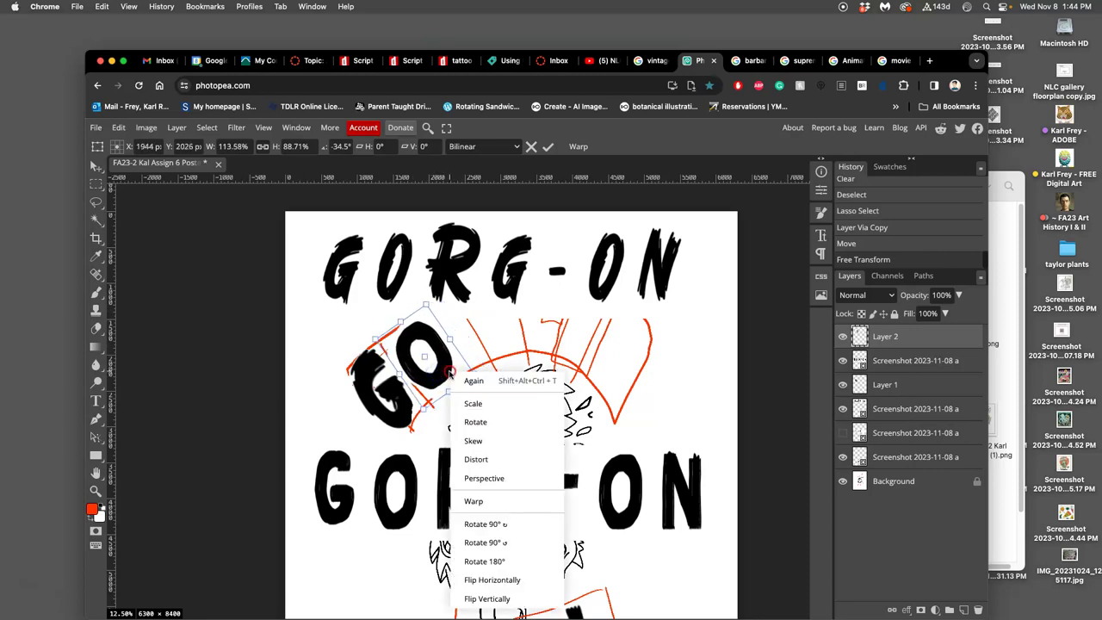
pyautogui.click(498, 499)
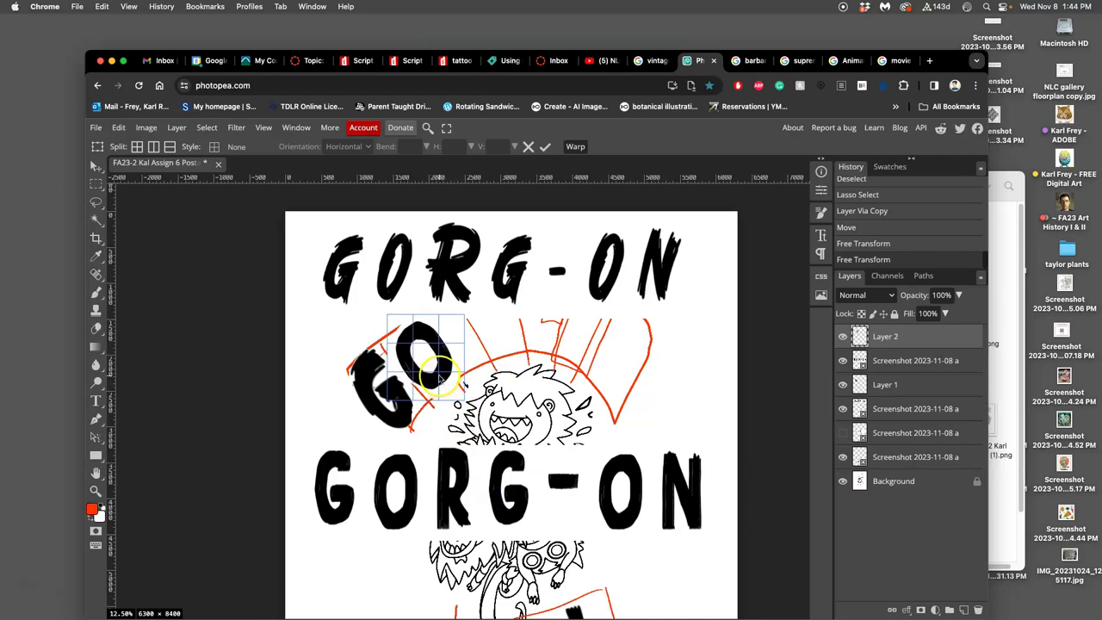
pyautogui.moveTo(439, 376); pyautogui.dragTo(445, 390)
pyautogui.moveTo(412, 334); pyautogui.dragTo(403, 329)
pyautogui.moveTo(444, 394)
pyautogui.mouseDown()
pyautogui.moveTo(417, 386)
pyautogui.moveTo(439, 382)
pyautogui.mouseUp()
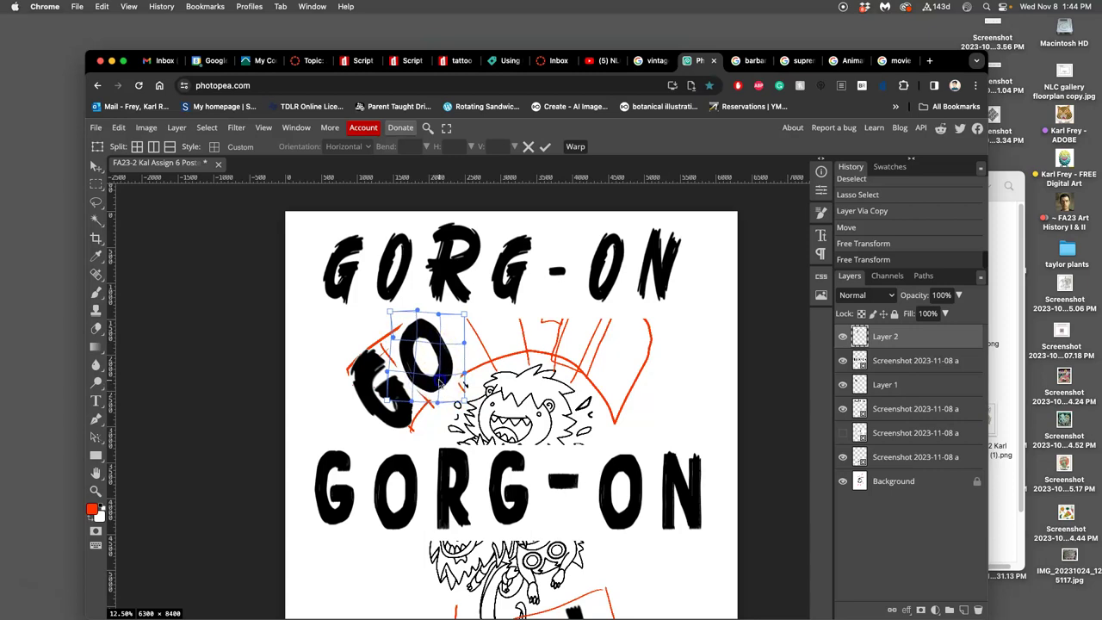
pyautogui.press('Return')
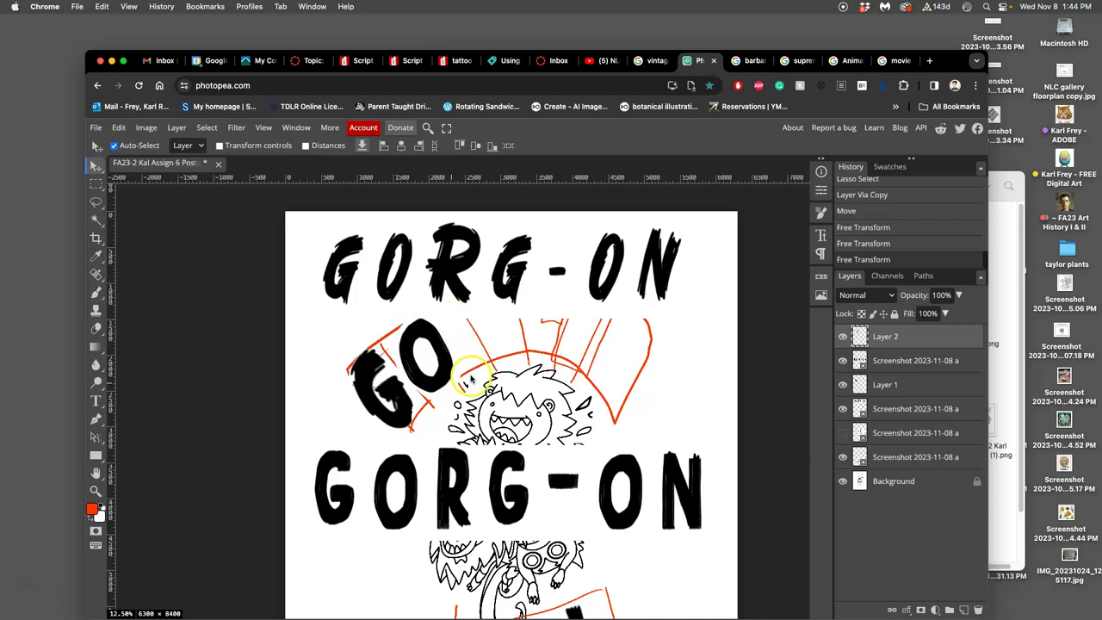
pyautogui.click(400, 393)
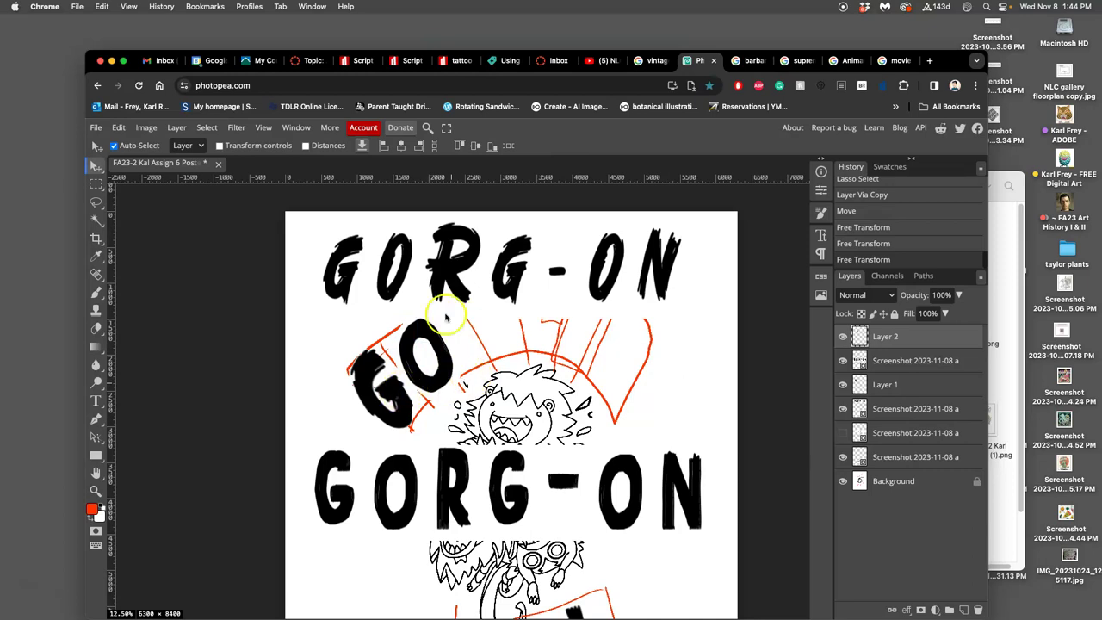
# - Lasso the "R" of the bold "GORG-ON" across the character and copy it to its own layer
pyautogui.hscroll(3, 470, 422)
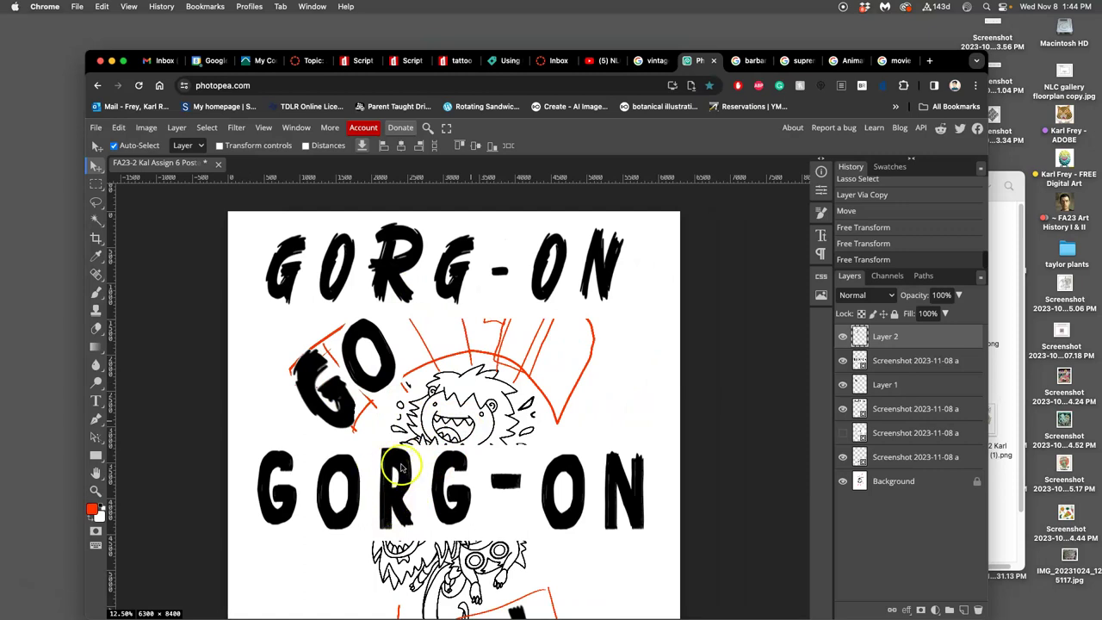
pyautogui.click(97, 203)
pyautogui.click(917, 365)
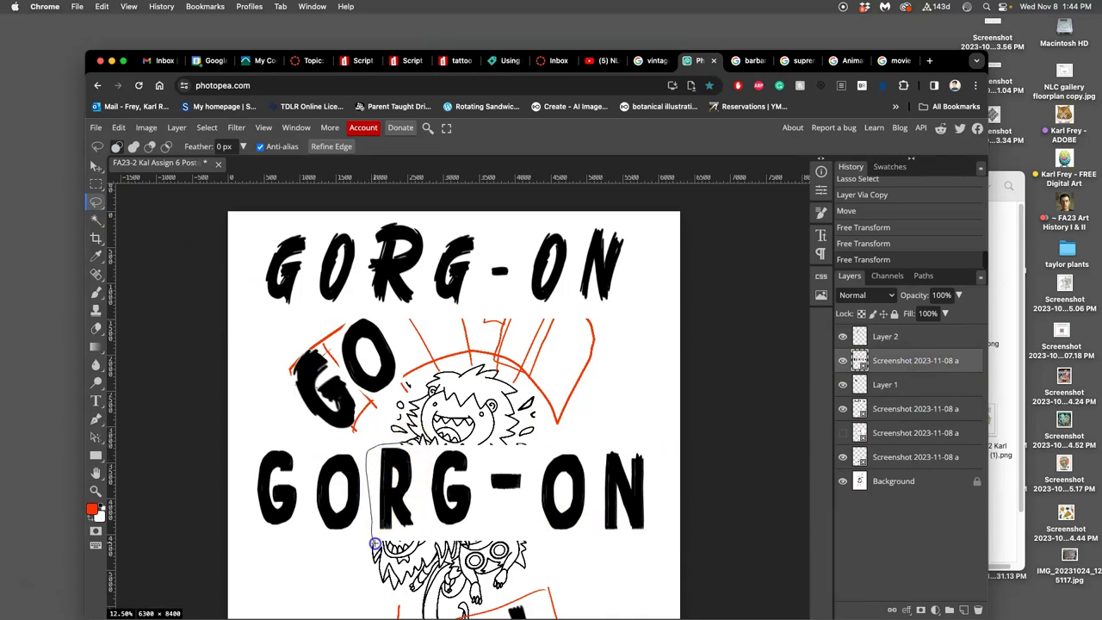
pyautogui.moveTo(418, 446); pyautogui.dragTo(417, 447)
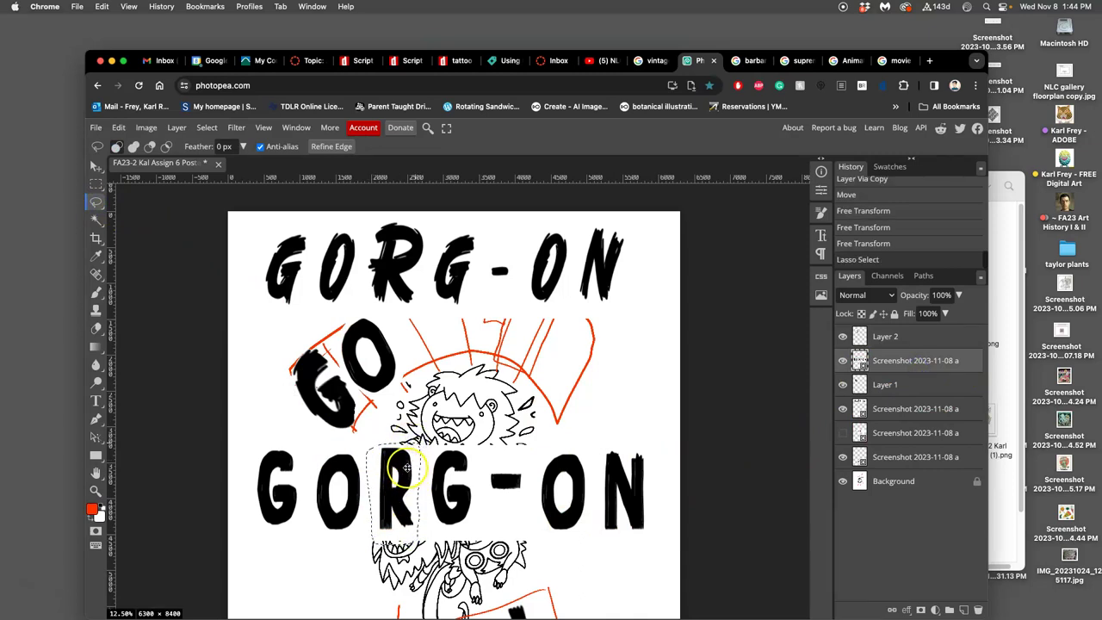
pyautogui.press('super+j')
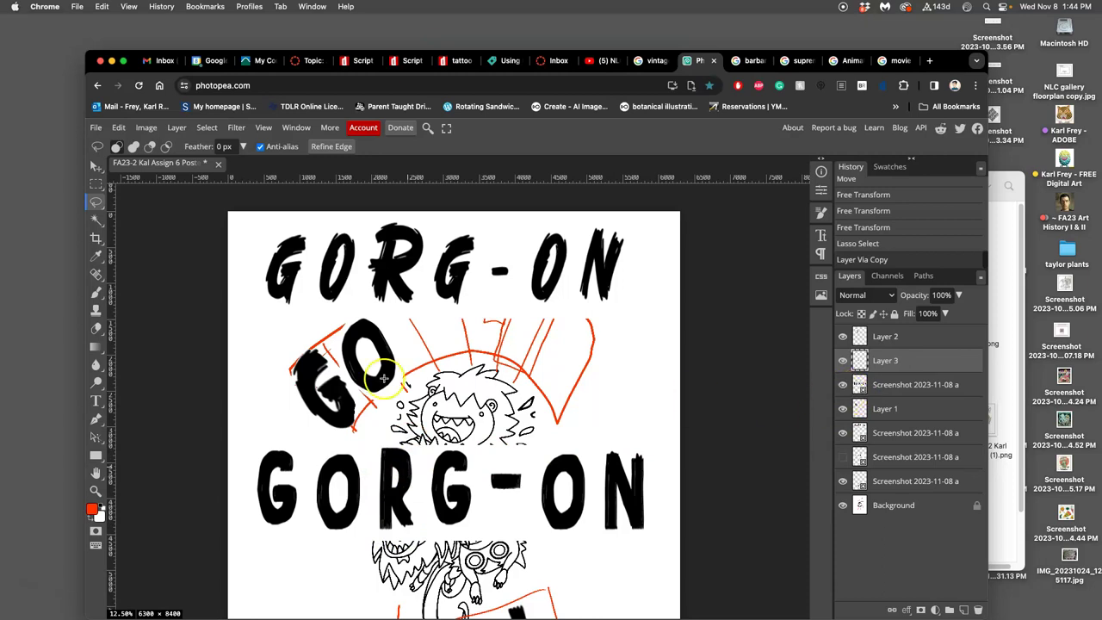
# - Move the bold "R" up beside the "O" in the arch and hide both "GORG-ON" screenshot layers to expose the sketch
pyautogui.press('v')
pyautogui.moveTo(409, 487); pyautogui.dragTo(439, 359)
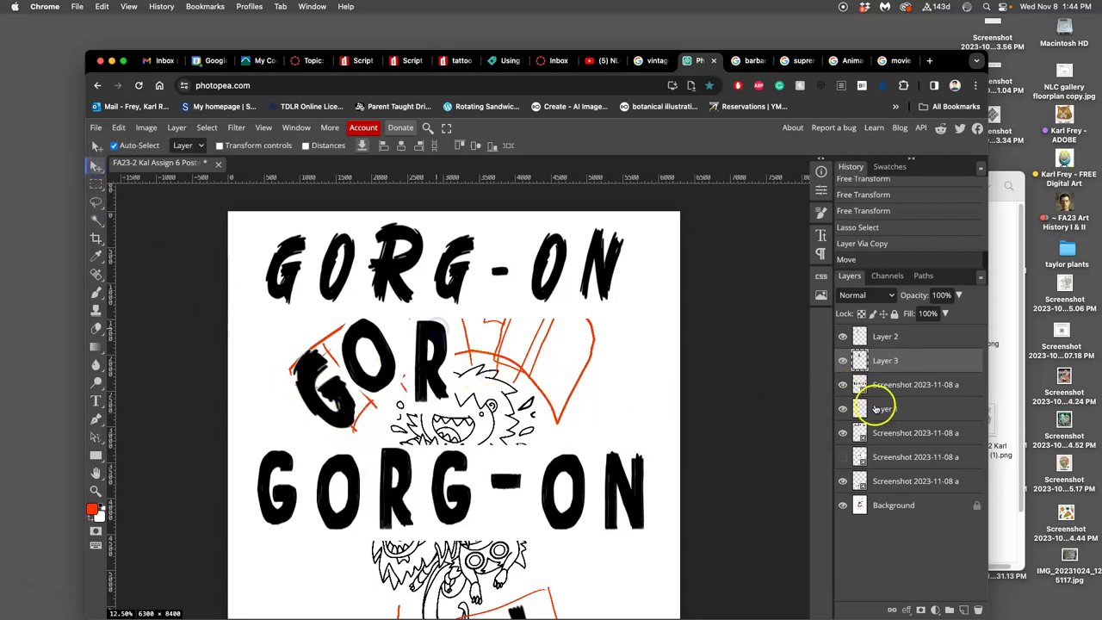
pyautogui.click(843, 385)
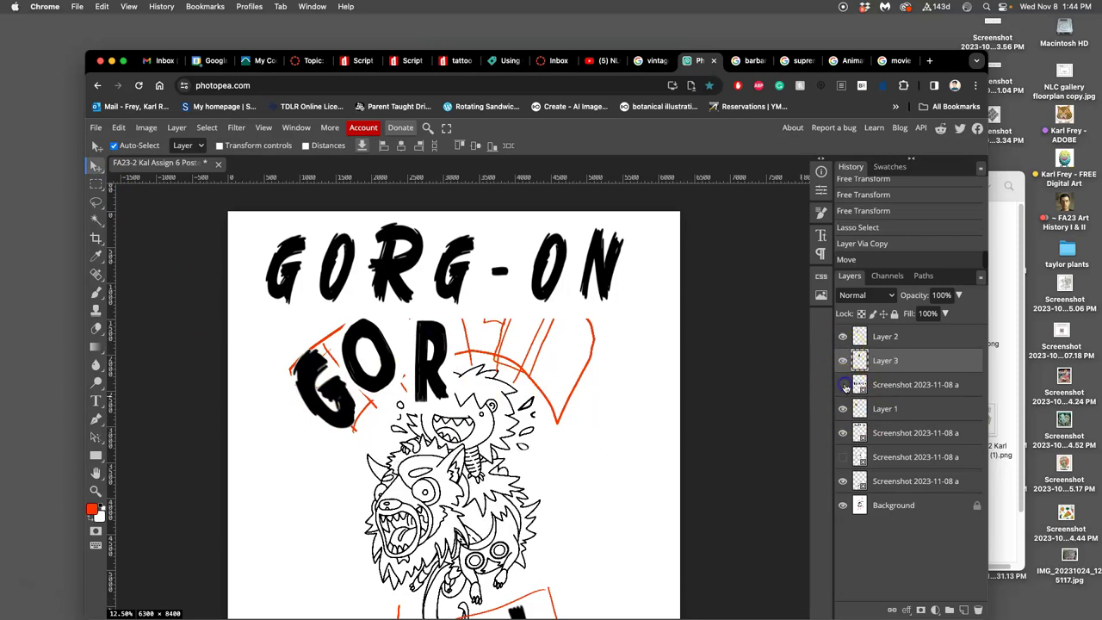
pyautogui.click(843, 434)
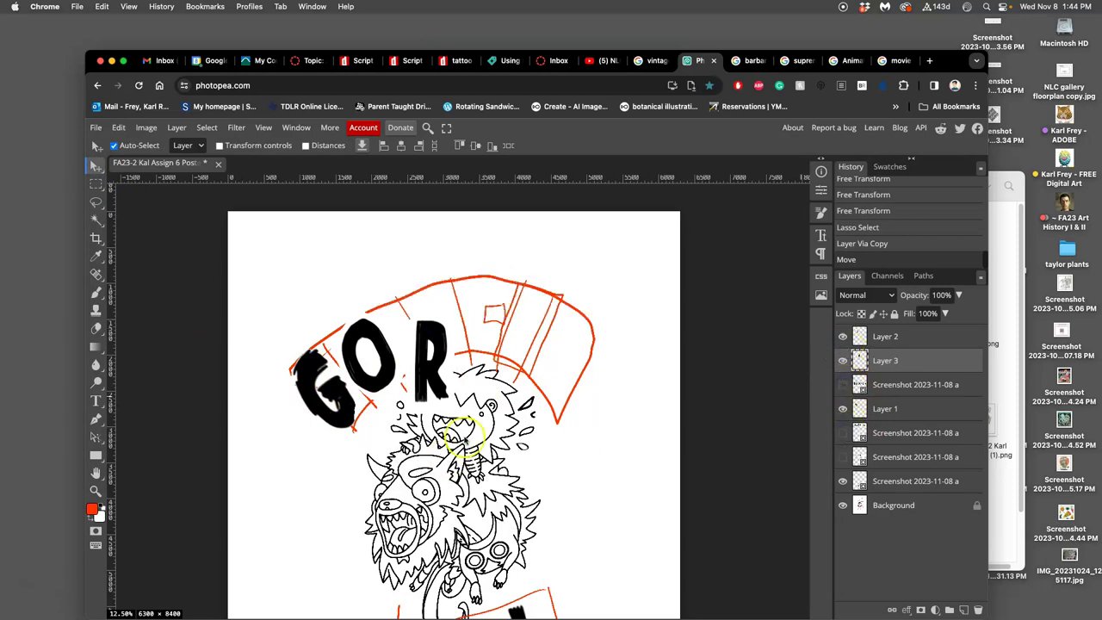
pyautogui.click(883, 341)
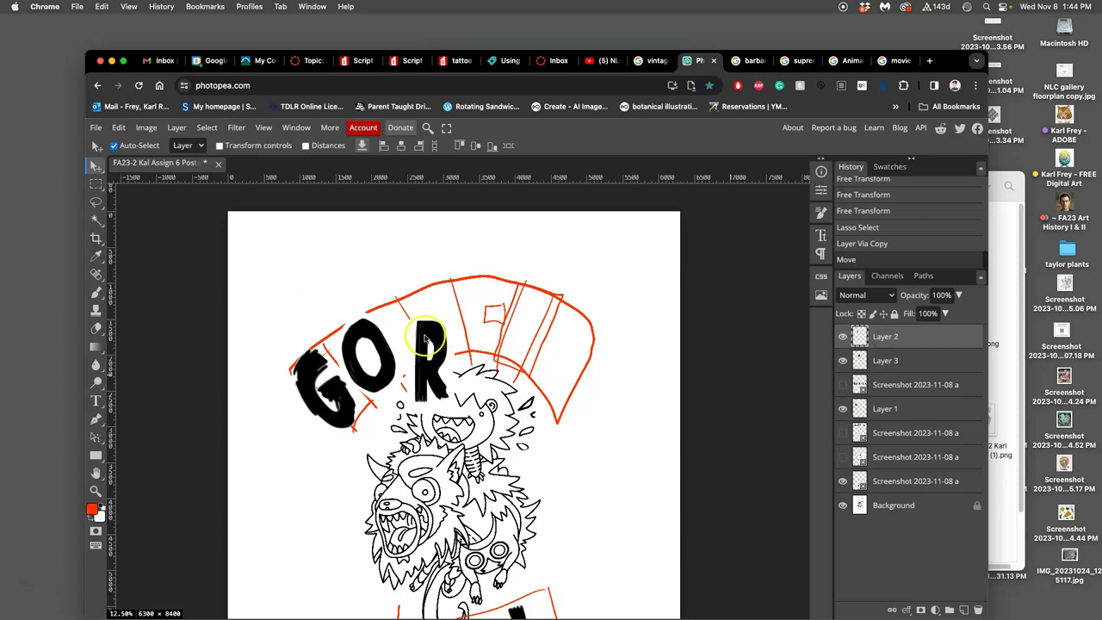
pyautogui.moveTo(429, 313); pyautogui.dragTo(454, 316)
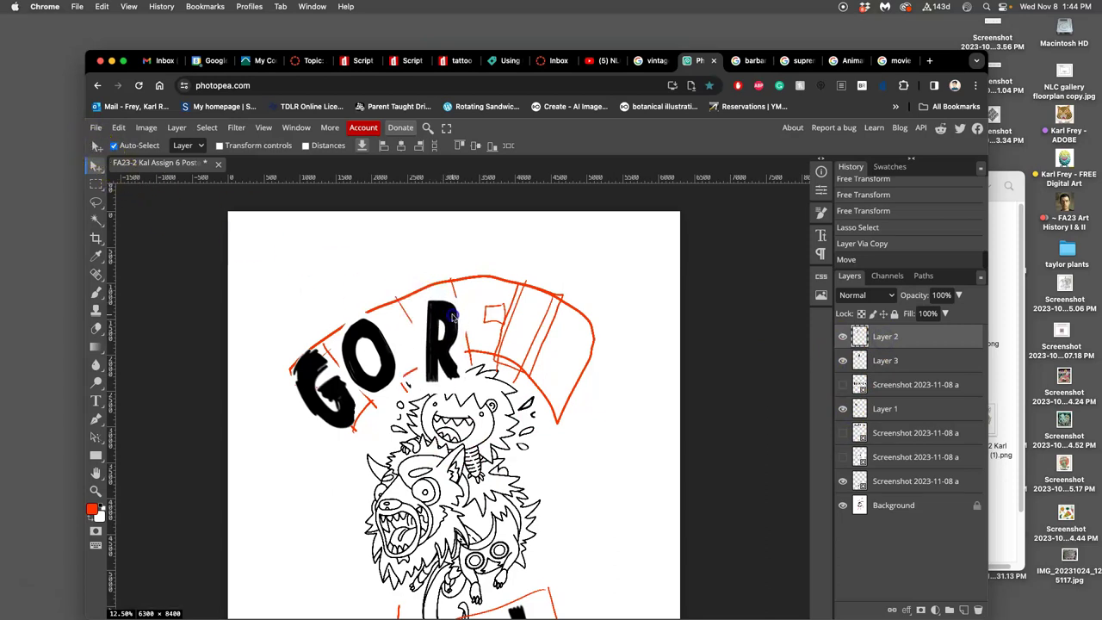
pyautogui.click(453, 316)
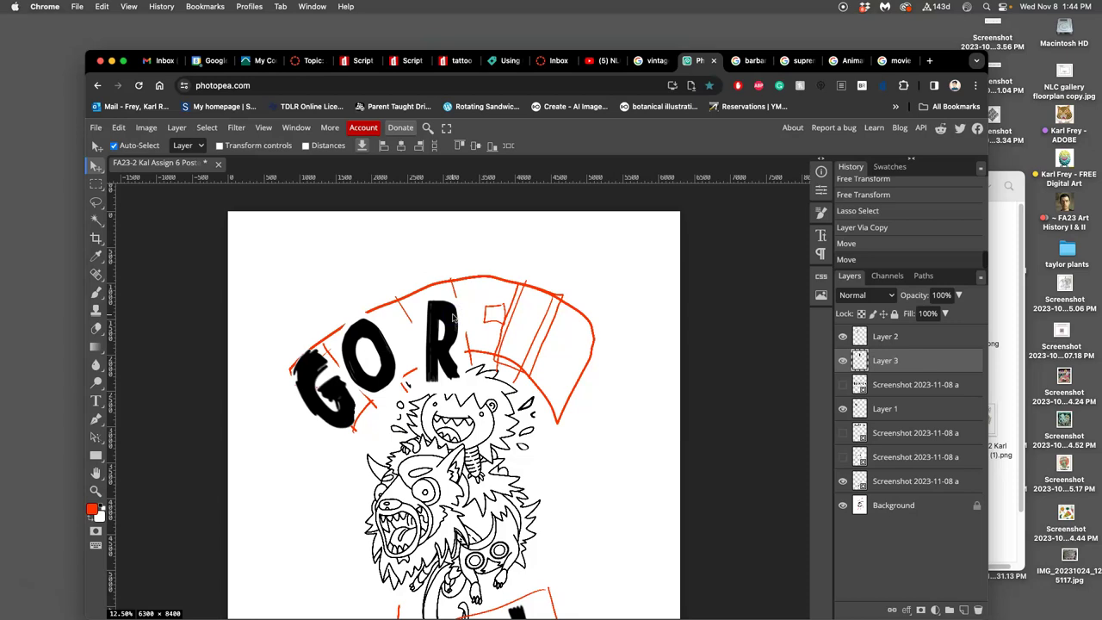
# - Rotate the "R" to -21.7°, scale it to 118.1% width and 92.93% height, and fit it against the "O" in the arch
pyautogui.press('super+alt+t')
pyautogui.moveTo(470, 297)
pyautogui.mouseDown()
pyautogui.moveTo(436, 274)
pyautogui.moveTo(418, 303)
pyautogui.moveTo(405, 303)
pyautogui.moveTo(434, 310)
pyautogui.moveTo(456, 298)
pyautogui.mouseUp()
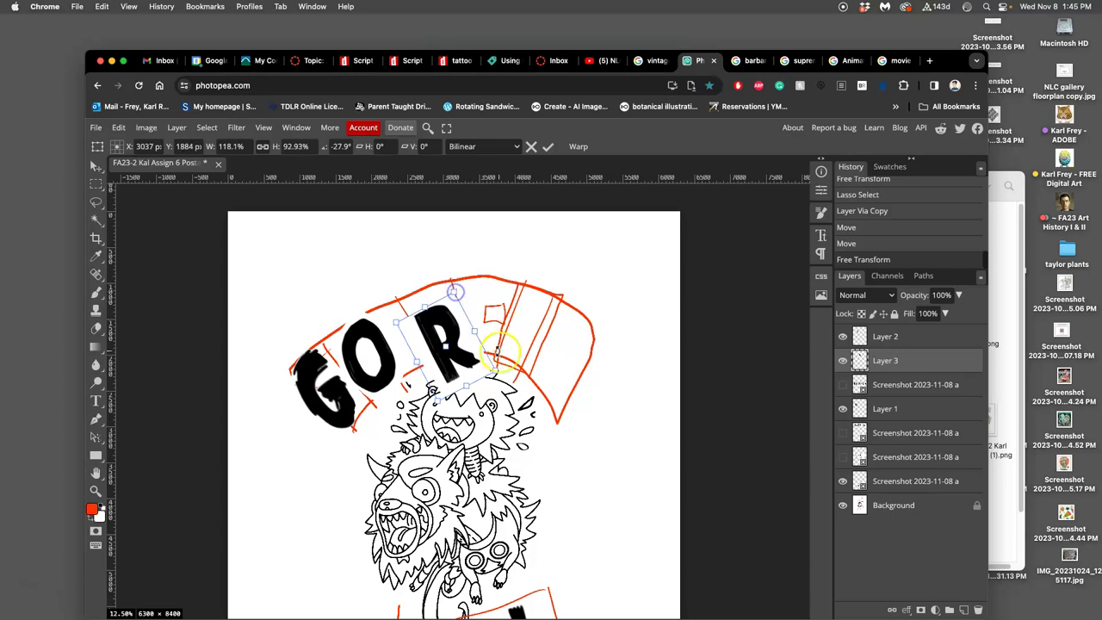
pyautogui.moveTo(510, 372); pyautogui.dragTo(503, 384)
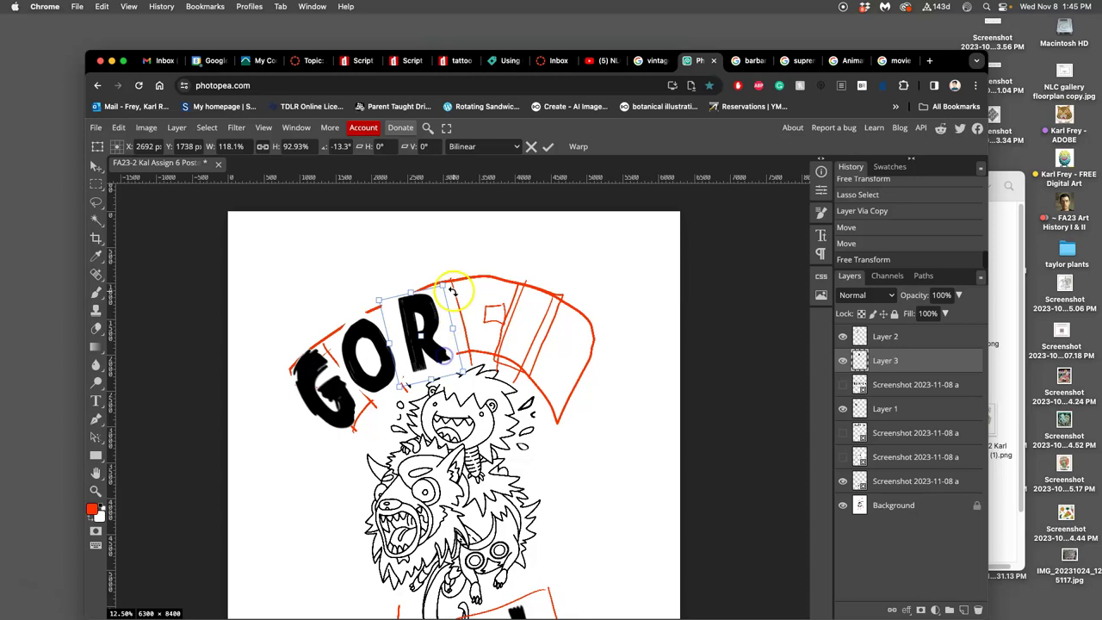
pyautogui.moveTo(448, 275); pyautogui.dragTo(421, 305)
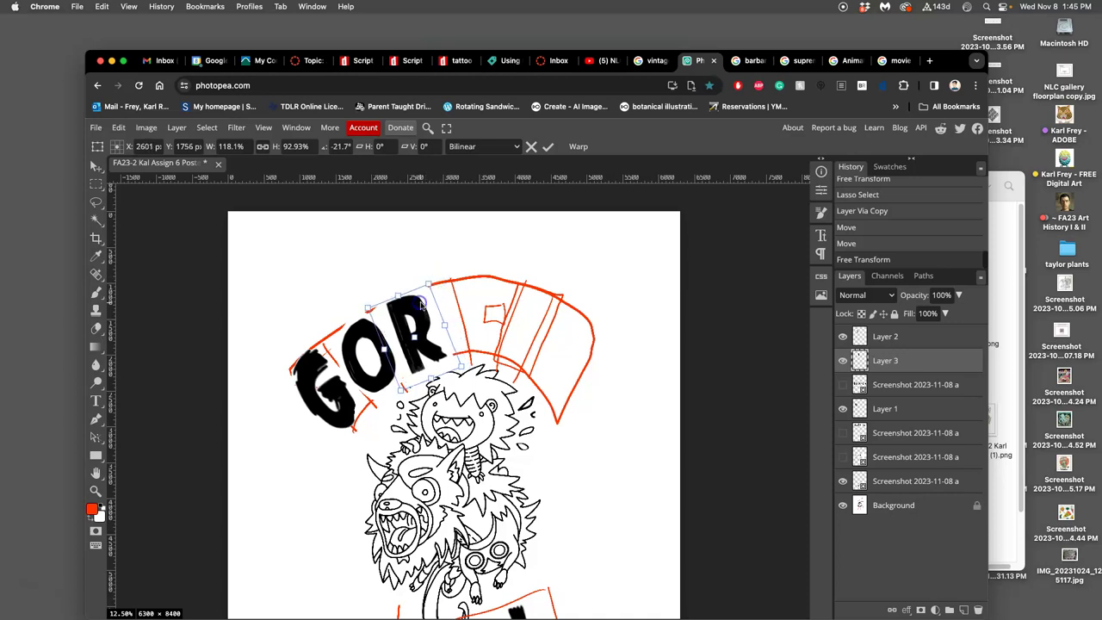
pyautogui.moveTo(438, 350); pyautogui.dragTo(453, 352)
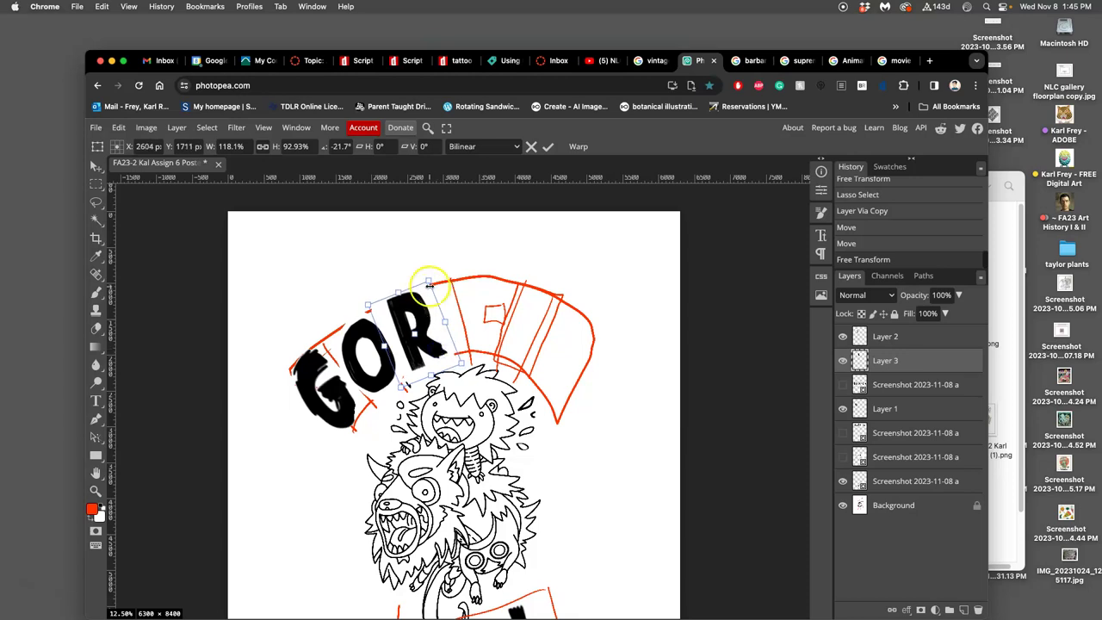
pyautogui.moveTo(430, 281); pyautogui.dragTo(431, 283)
pyautogui.press('Return')
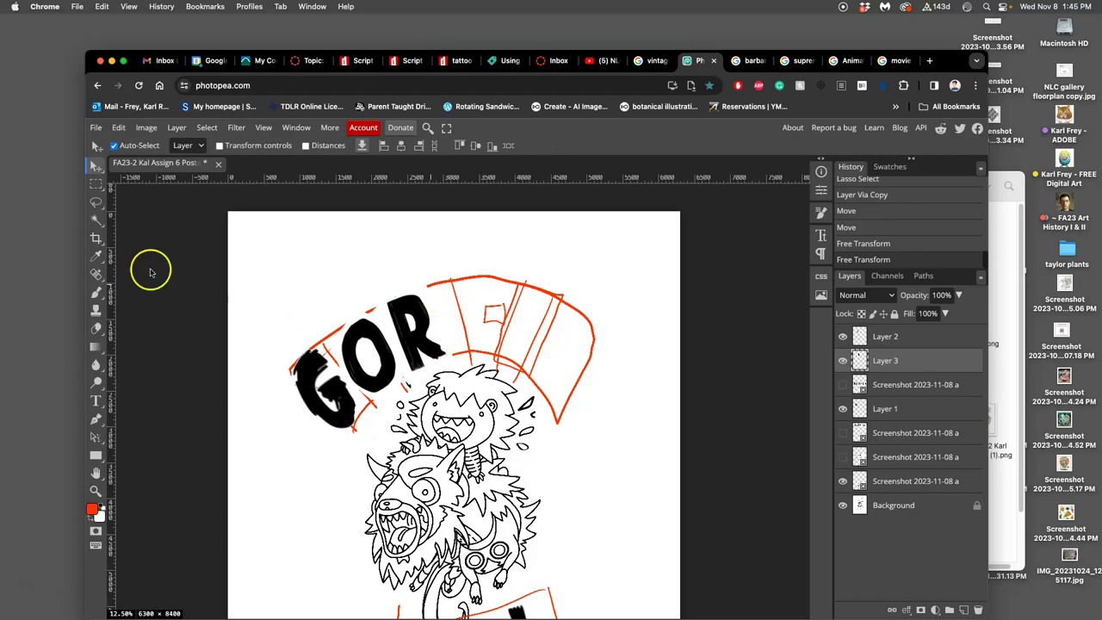
# - Lasso the strip along the "R" stem's edge facing the "O", delete it and clear the selection
pyautogui.click(96, 205)
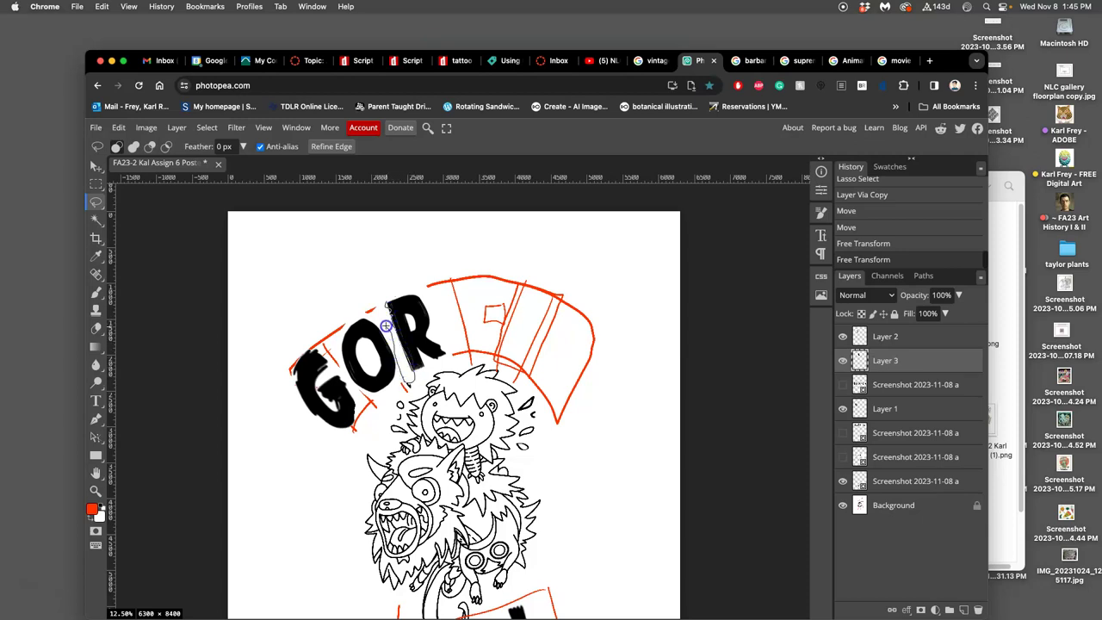
pyautogui.moveTo(387, 299); pyautogui.dragTo(386, 299)
pyautogui.press('Delete')
pyautogui.press('Delete')
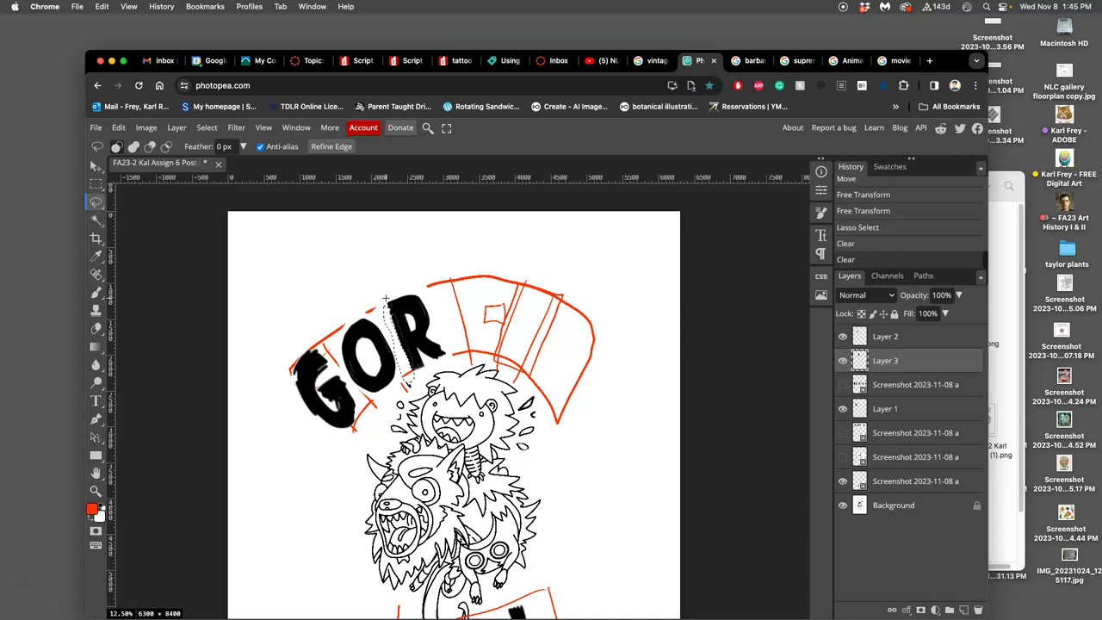
pyautogui.click(438, 266)
pyautogui.click(433, 232)
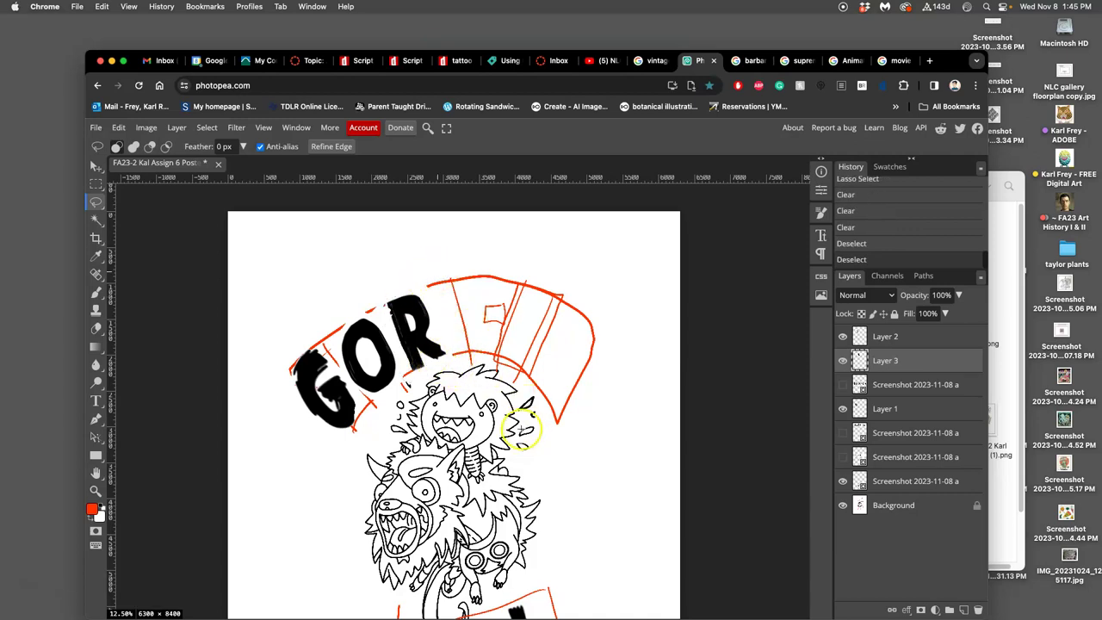
# - Show the bold "GORG-ON" screenshot layer, lasso its second "G" and copy the letter to its own layer
pyautogui.click(843, 385)
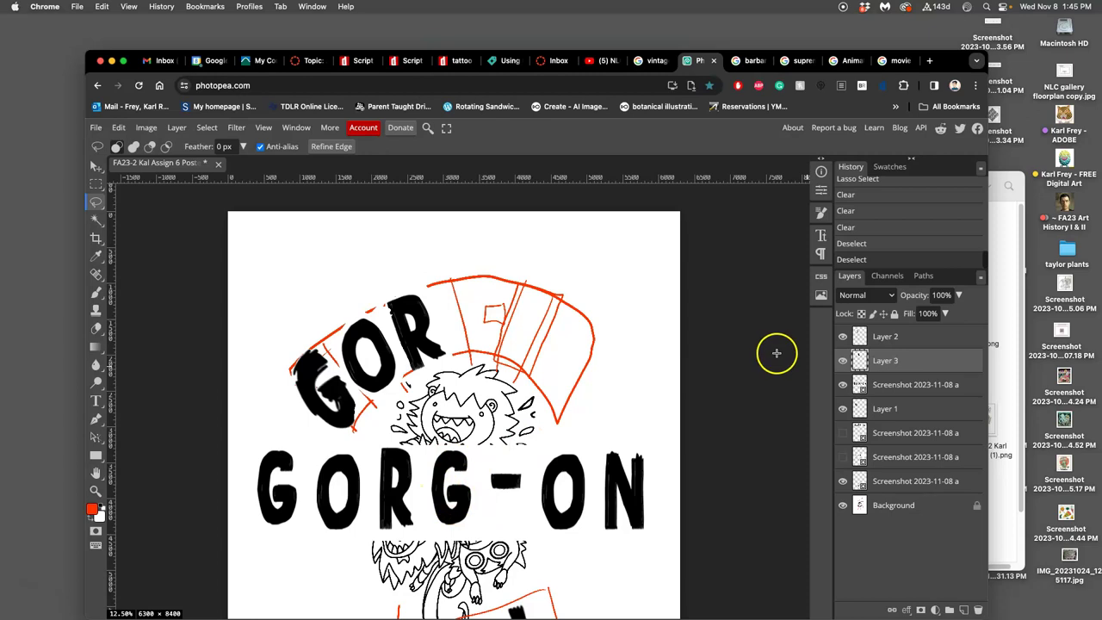
pyautogui.click(881, 385)
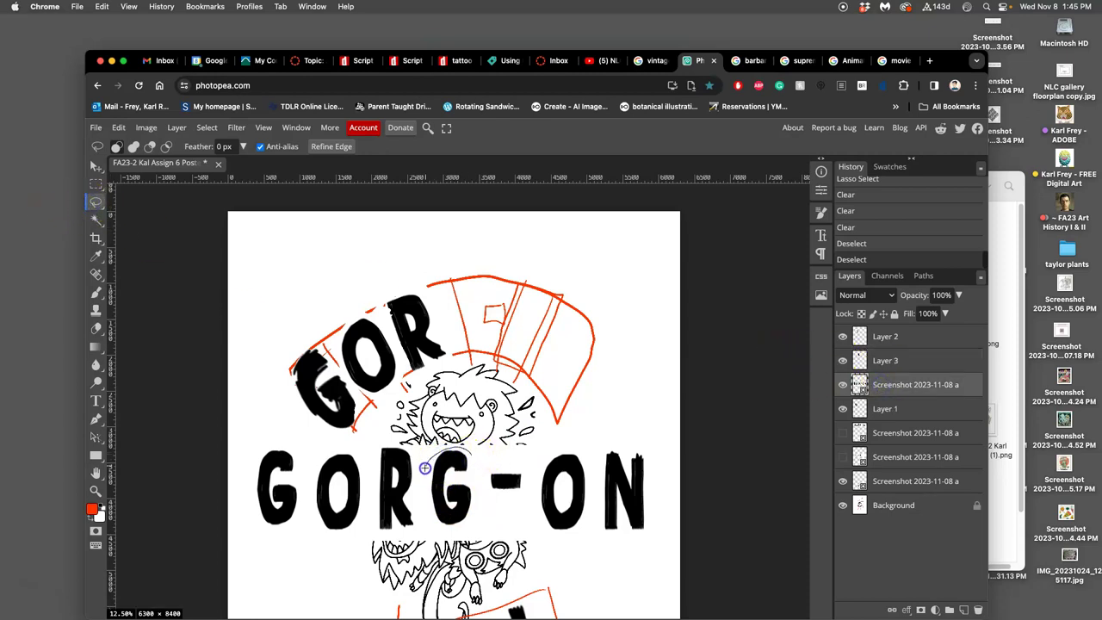
pyautogui.moveTo(474, 472); pyautogui.dragTo(465, 463)
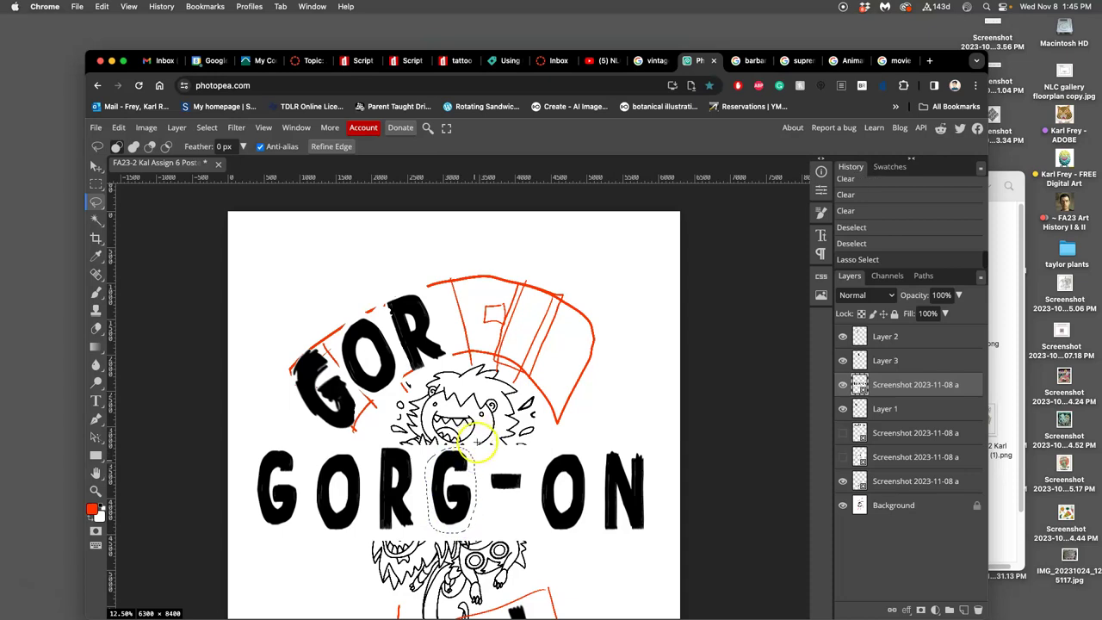
pyautogui.scroll(-3, 476, 442)
pyautogui.scroll(3, 476, 442)
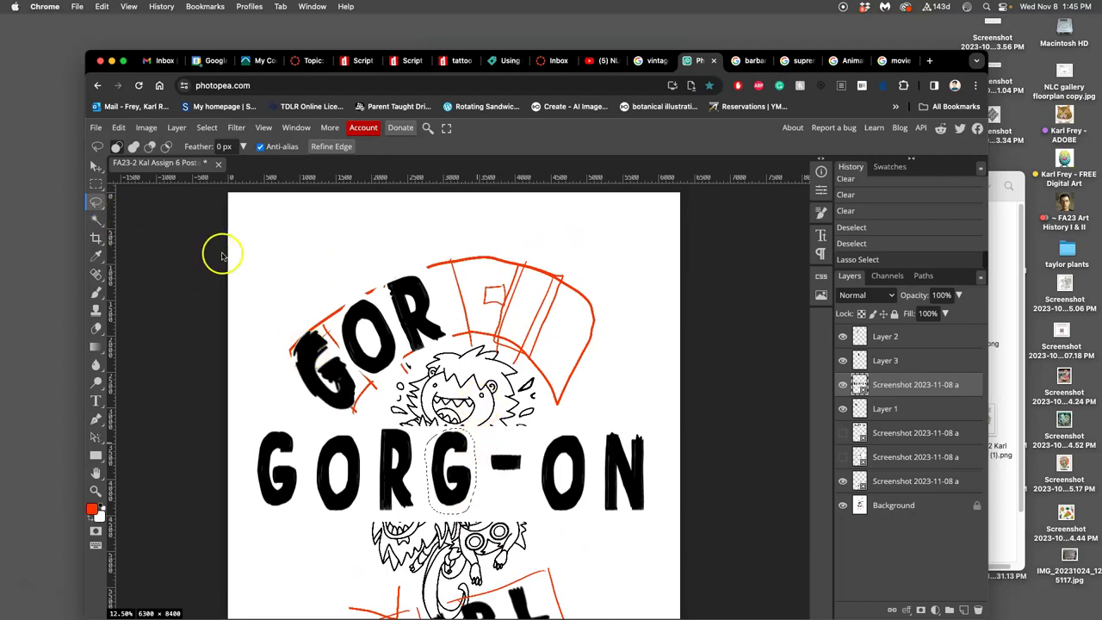
pyautogui.press('super+j')
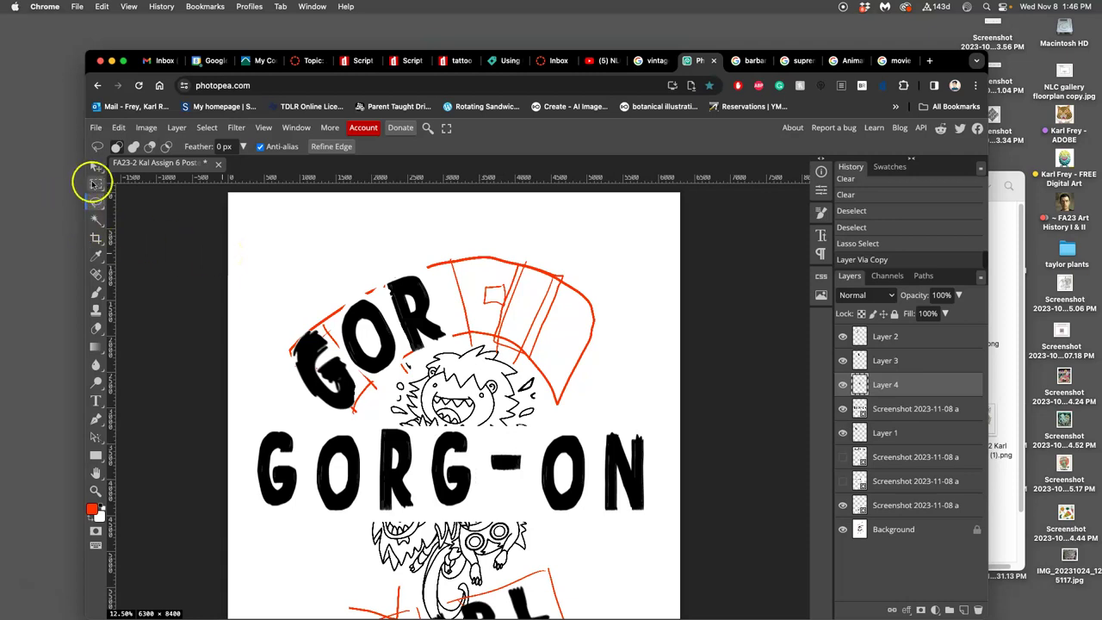
# - Move the second "G" beside the "R" in the arch and scale it to 98.9% width and 93.05% height
pyautogui.click(96, 166)
pyautogui.press('super+t')
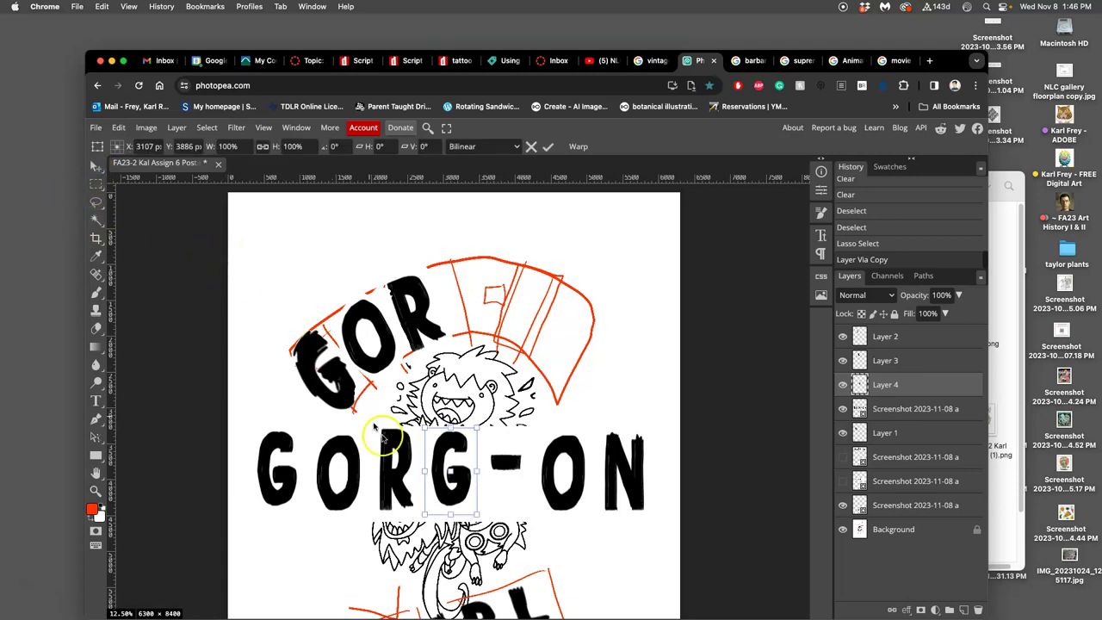
pyautogui.moveTo(452, 453); pyautogui.dragTo(489, 256)
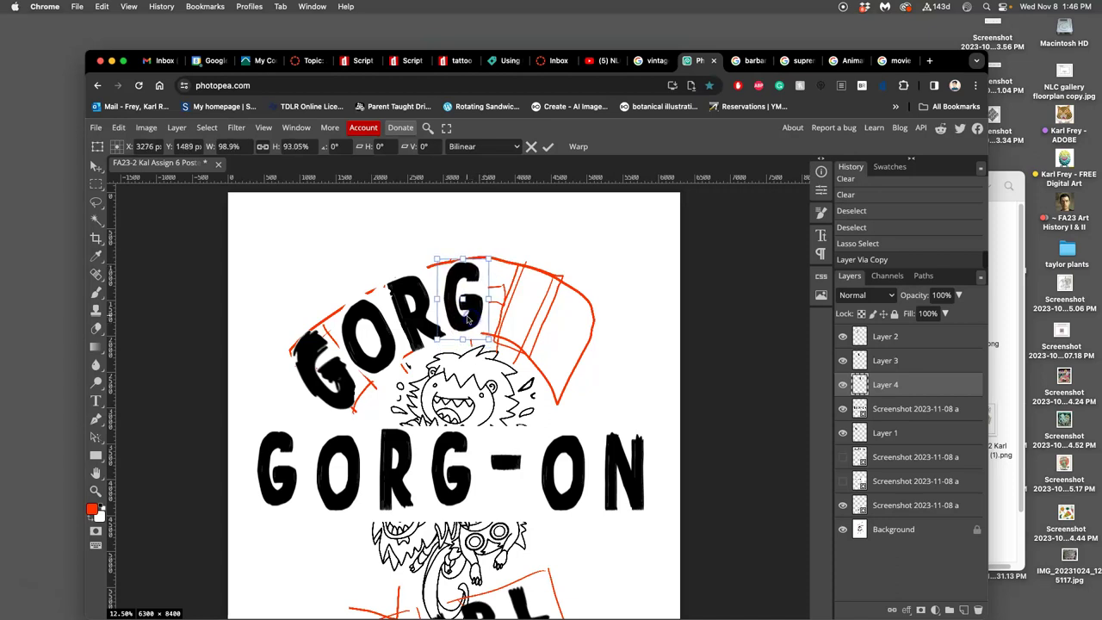
# - Warp the second "G" to follow the arch's curve and apply the transformation
pyautogui.rightClick(468, 318)
pyautogui.click(493, 444)
pyautogui.moveTo(453, 324); pyautogui.dragTo(479, 278)
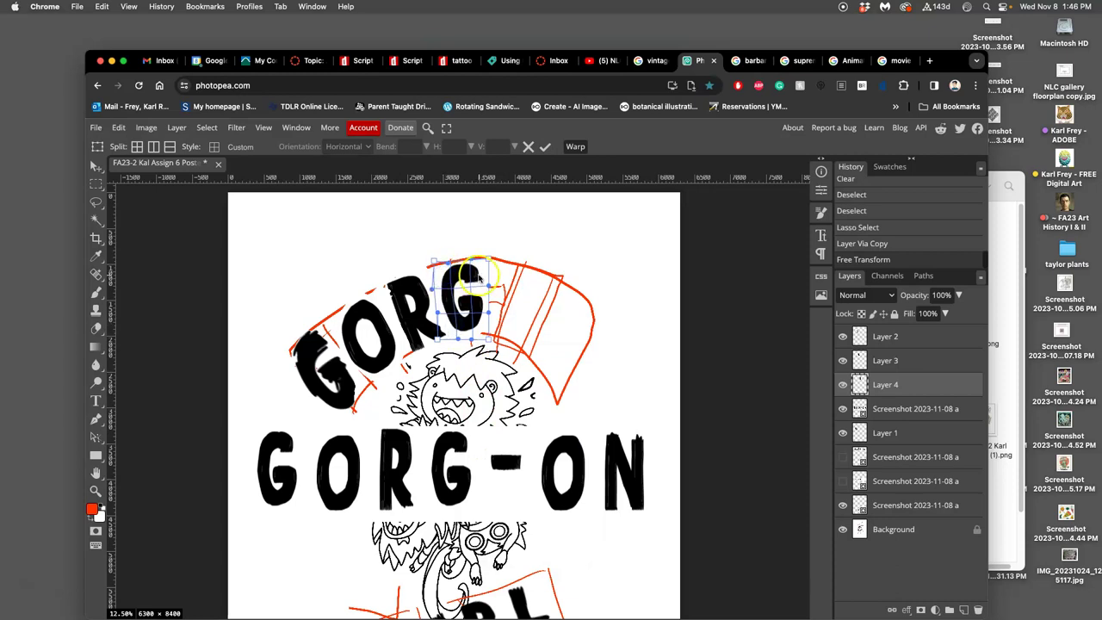
pyautogui.press('Return')
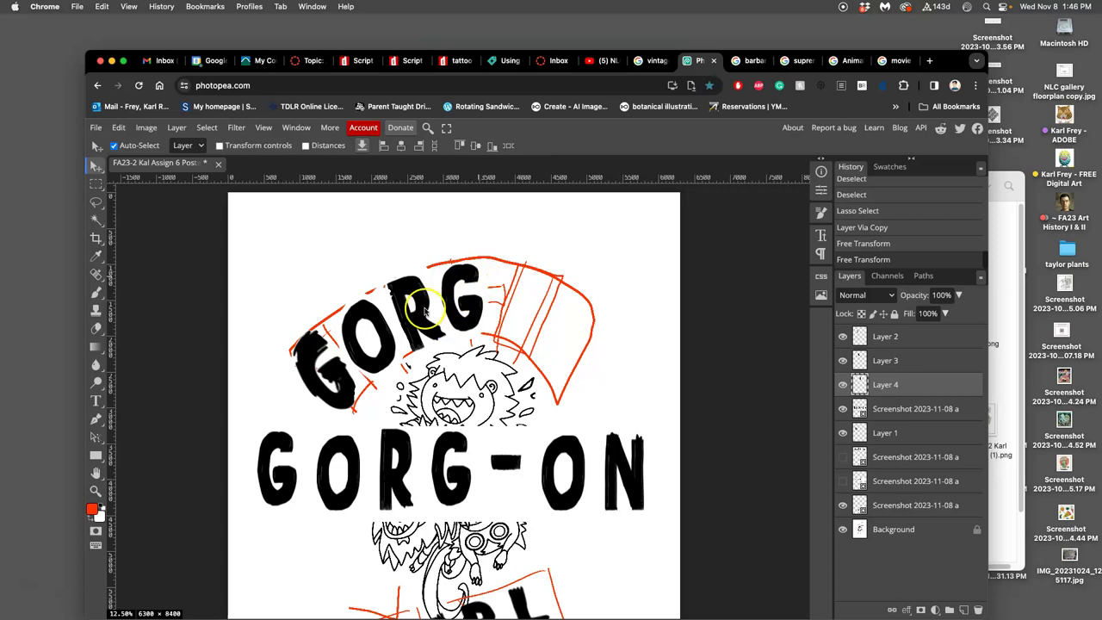
# - Raise the second "G" layer to the top of the layer stack and nudge the letter closer to the "R"
pyautogui.click(428, 308)
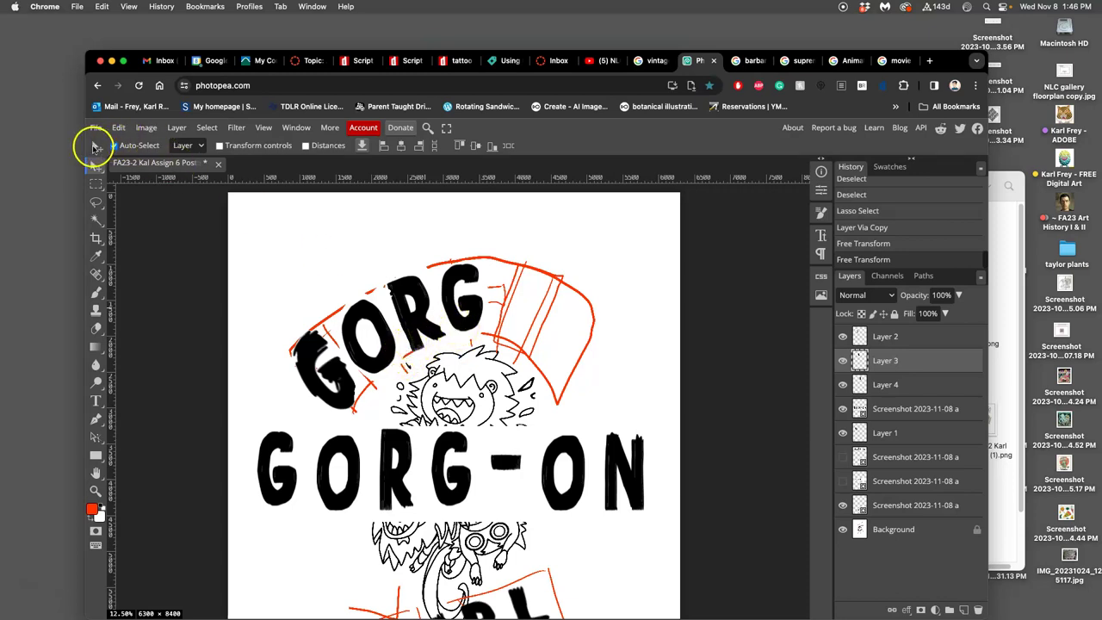
pyautogui.moveTo(484, 312); pyautogui.dragTo(473, 324)
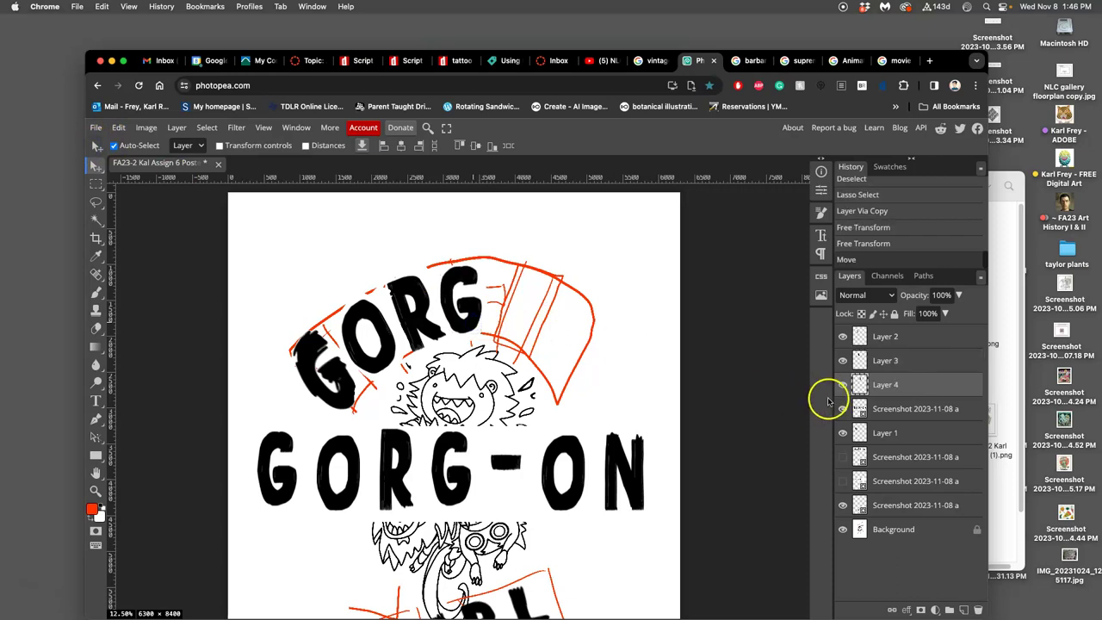
pyautogui.press('super+bracketright')
pyautogui.press('super+bracketright')
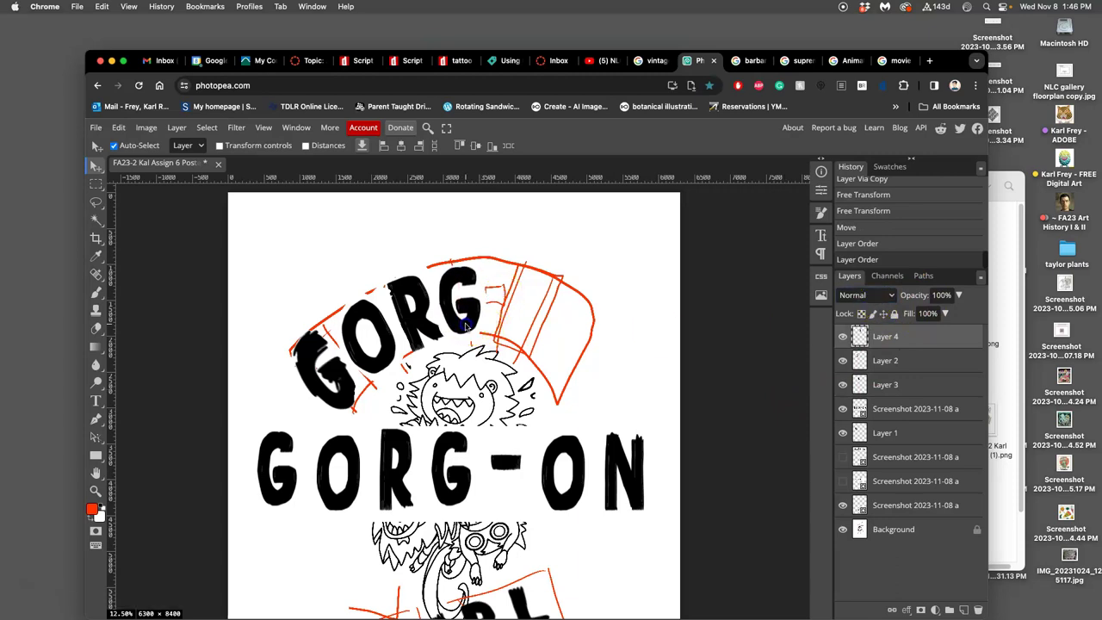
pyautogui.moveTo(466, 325); pyautogui.dragTo(468, 328)
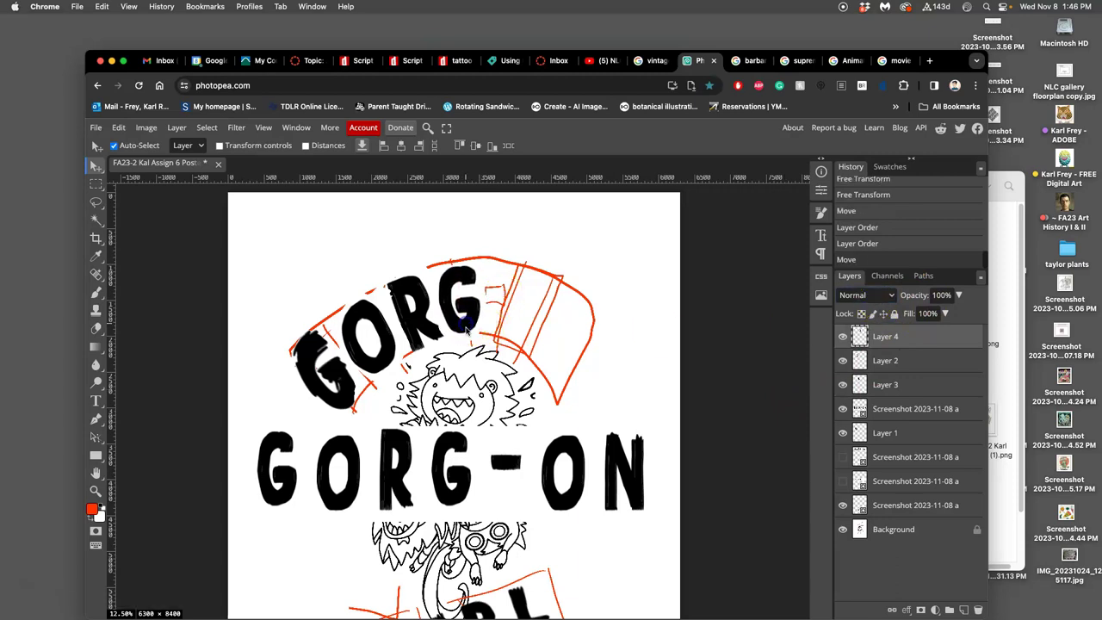
# - Lasso the lower corner of the second "G" layer overlapping the "R" leg, delete it and clear the selection
pyautogui.click(97, 203)
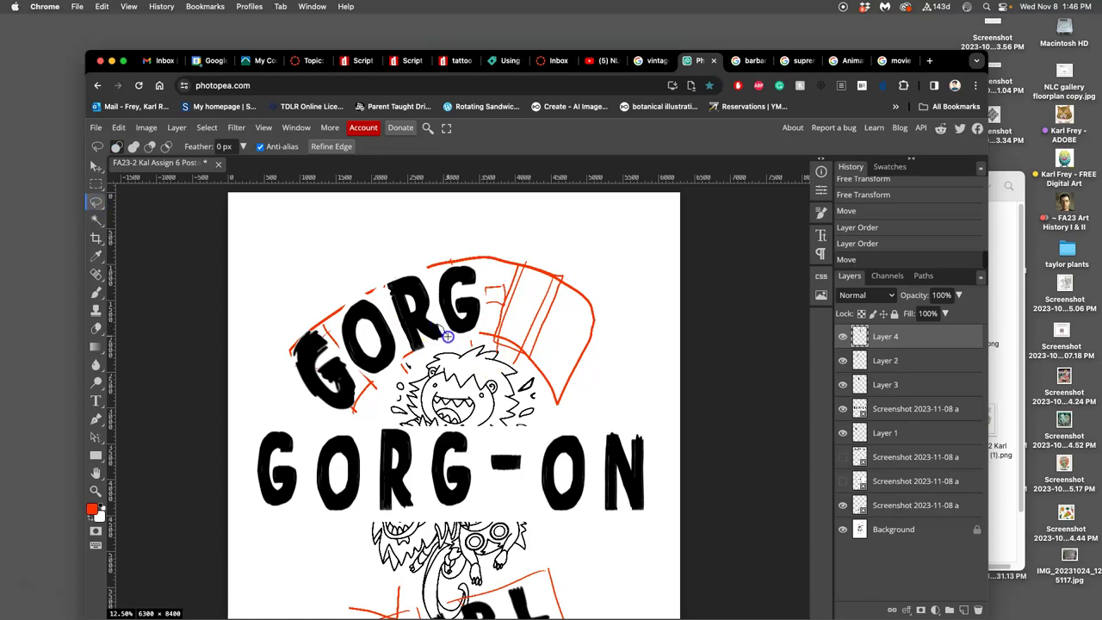
pyautogui.moveTo(435, 340); pyautogui.dragTo(430, 343)
pyautogui.press('Delete')
pyautogui.hotkey('ctrl', 'd')
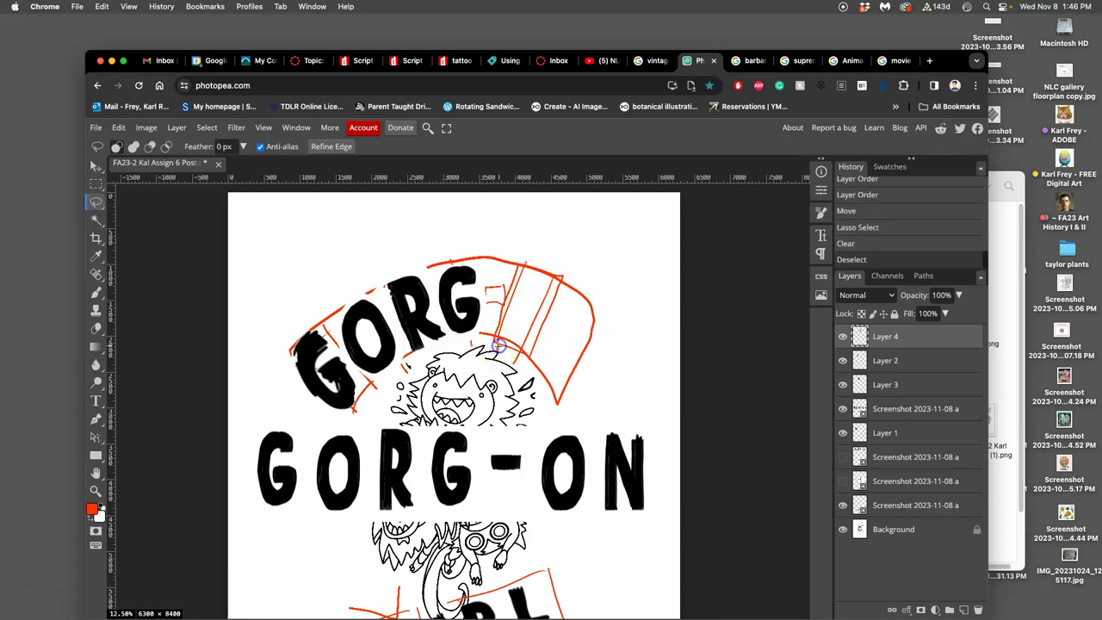
# - Identify the "R" layer by toggling layer visibility, then warp the "R" slightly beside the second "G" and apply the transformation
pyautogui.click(843, 361)
pyautogui.click(843, 360)
pyautogui.click(844, 385)
pyautogui.click(844, 385)
pyautogui.click(877, 384)
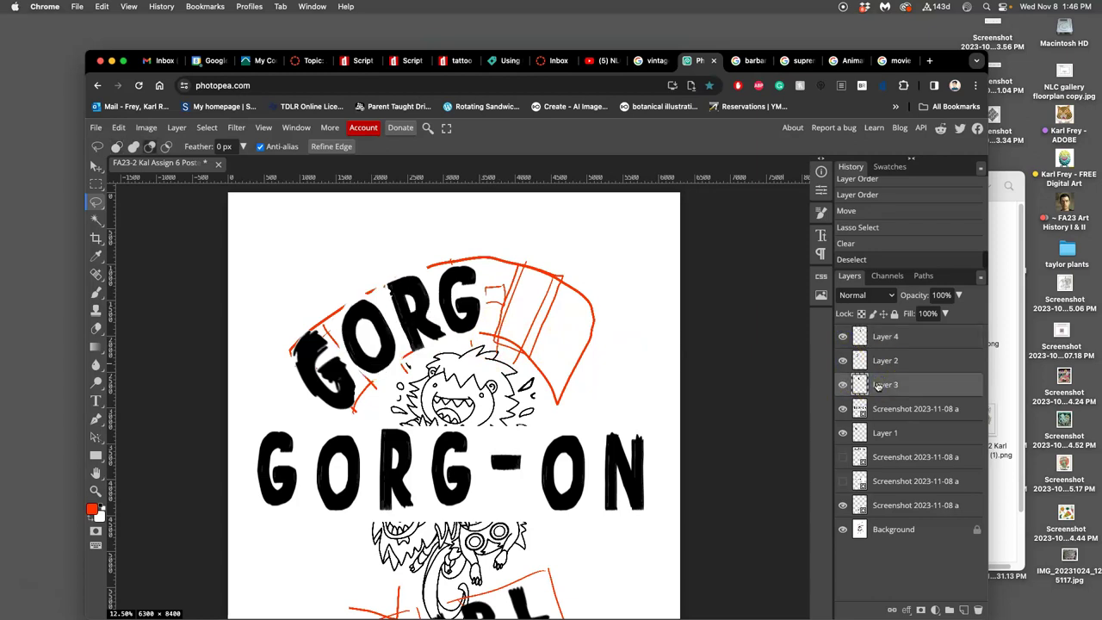
pyautogui.hotkey('ctrl', 't')
pyautogui.rightClick(435, 334)
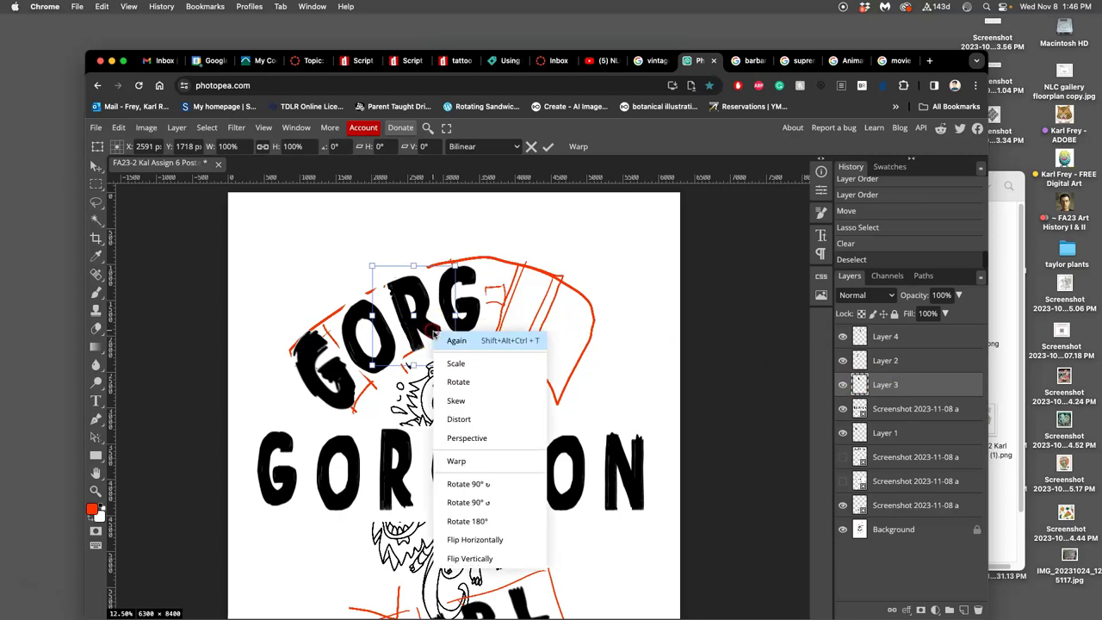
pyautogui.click(456, 461)
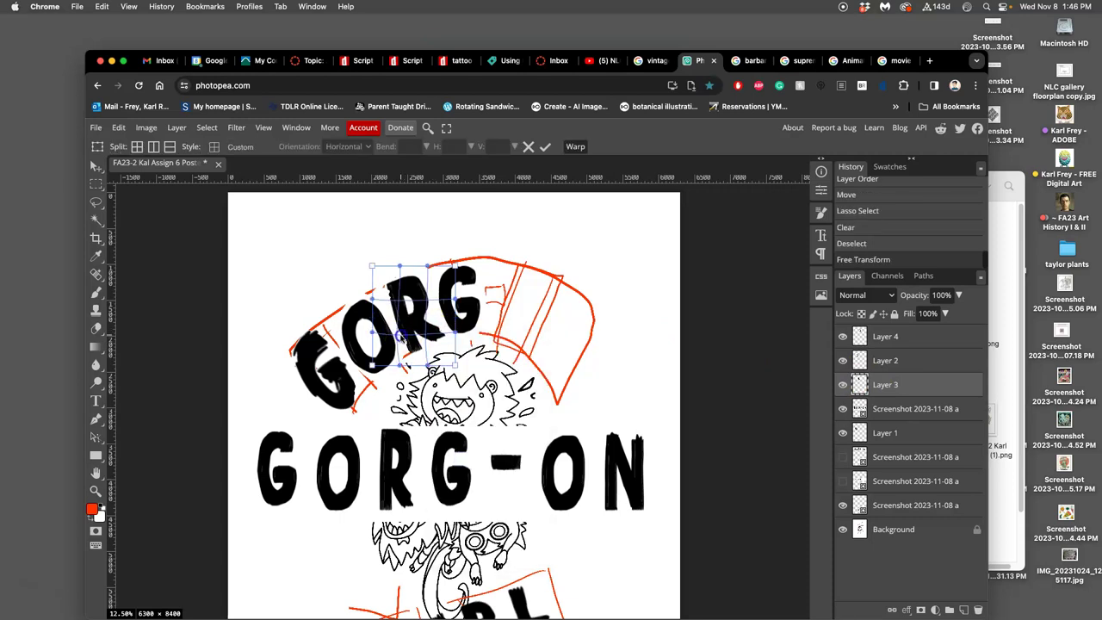
pyautogui.moveTo(402, 335); pyautogui.dragTo(439, 334)
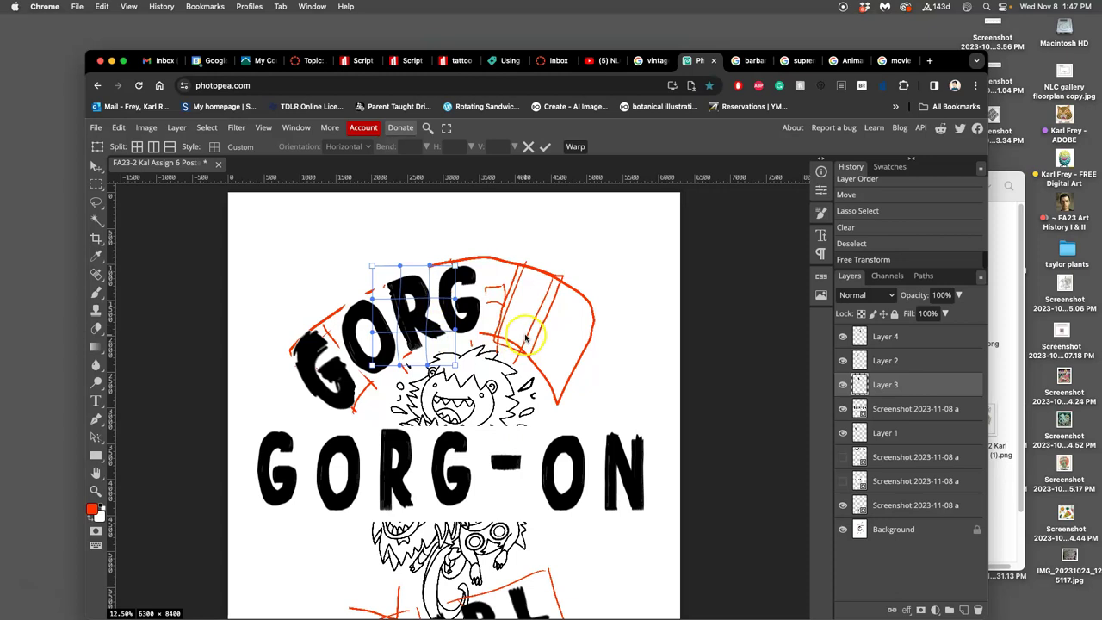
pyautogui.press('Return')
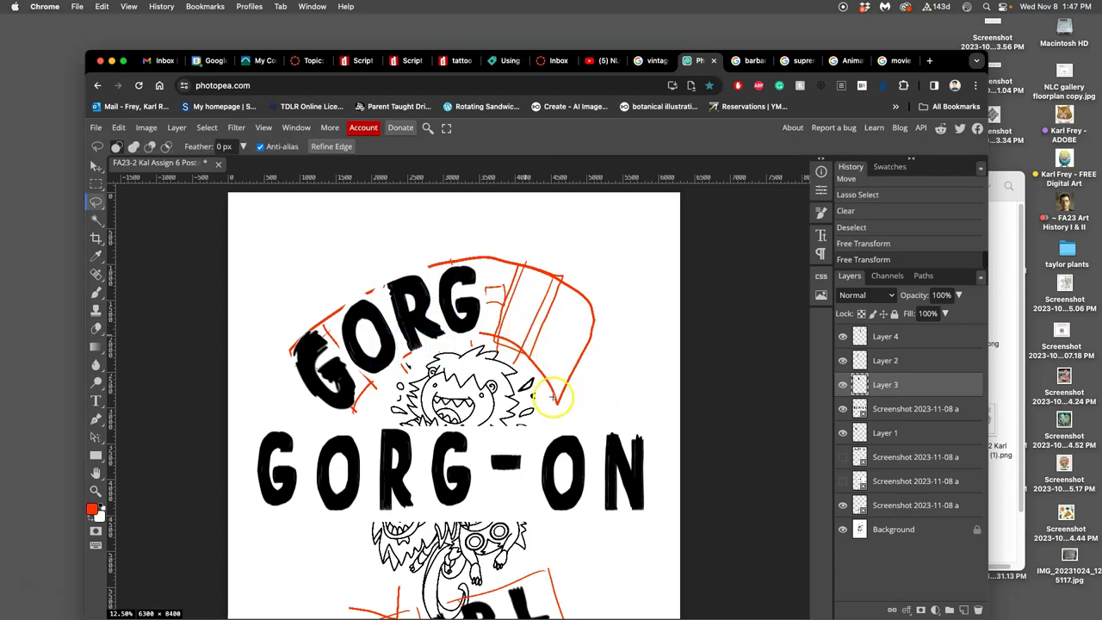
# - Show the hidden screenshot layer with the slanted brush-style "GORG-ON" lettering across the upper part of the poster
pyautogui.click(844, 457)
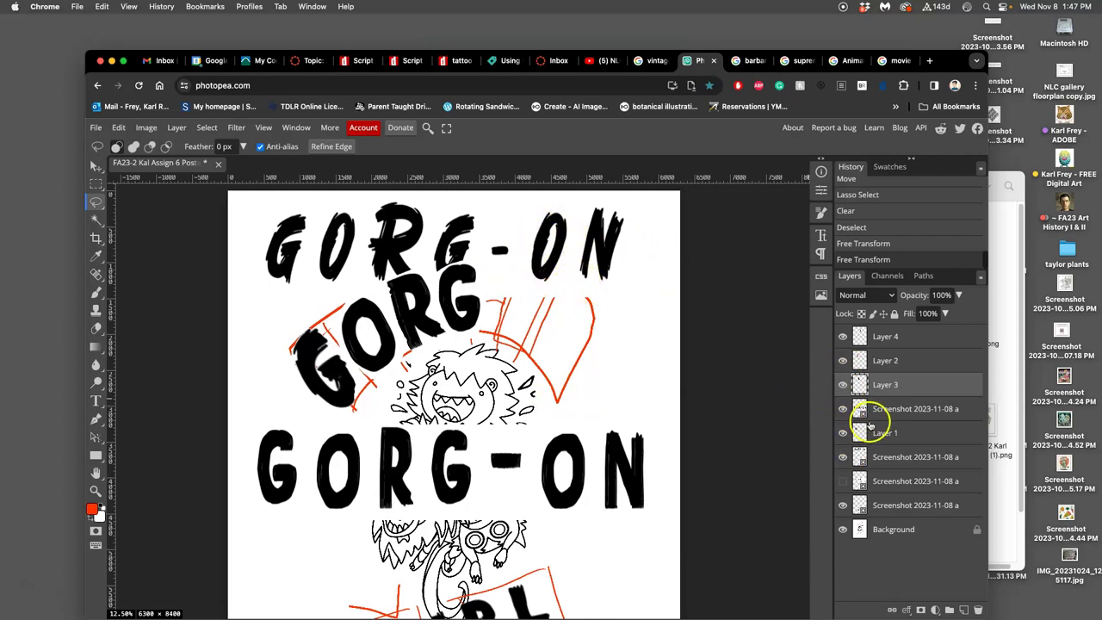
pyautogui.scroll(-3, 568, 427)
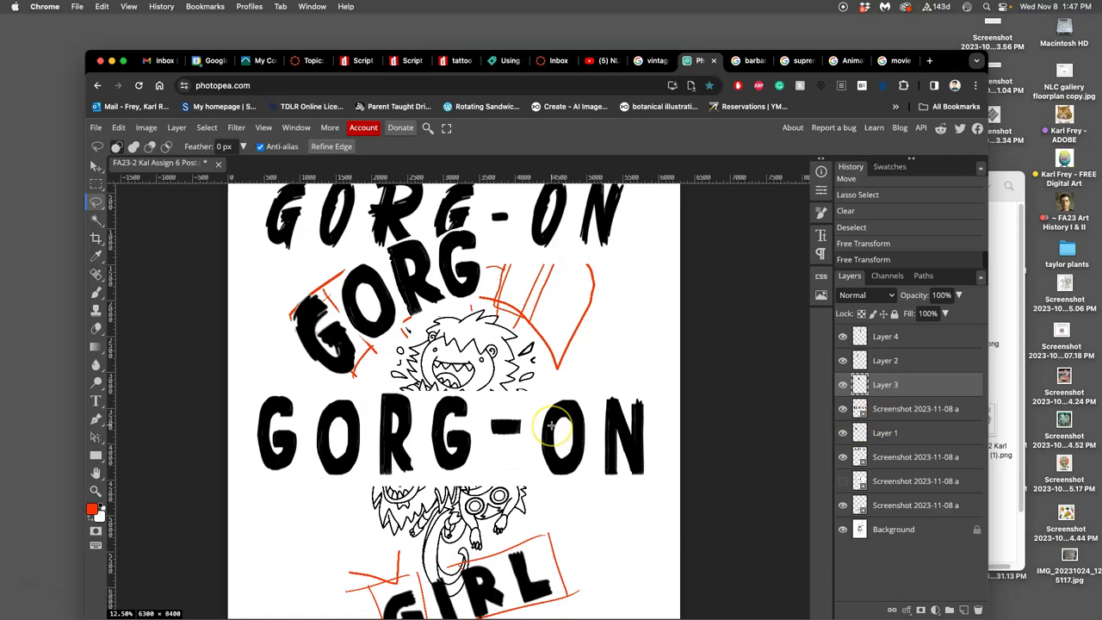
pyautogui.scroll(5, 556, 423)
# - Switch to the DaFont tattoo font results and submit "O" as the preview text
pyautogui.click(456, 60)
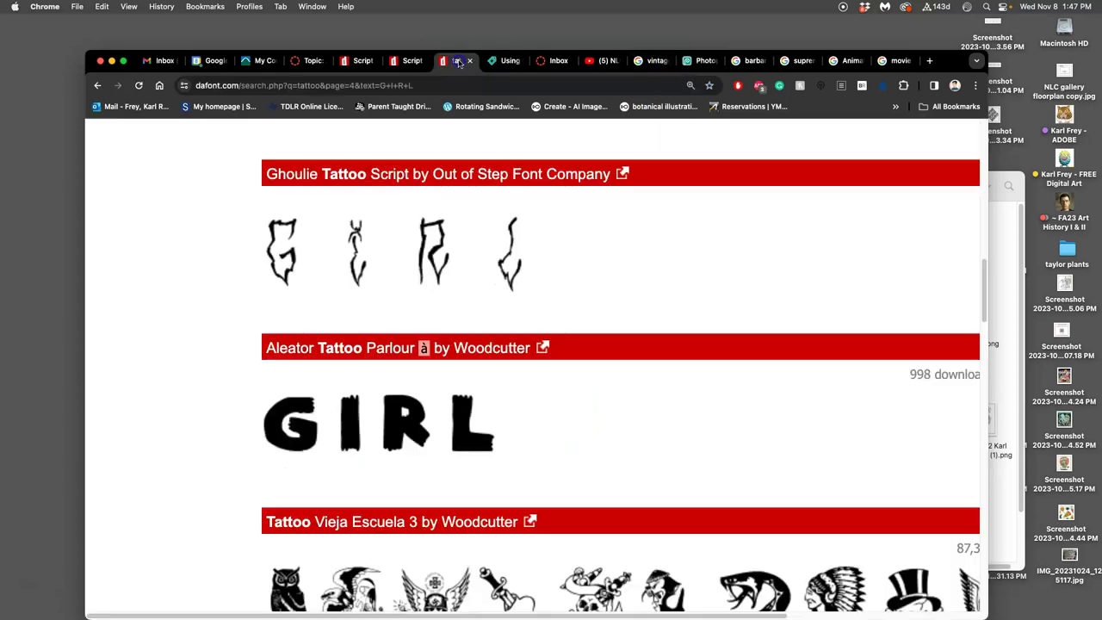
pyautogui.scroll(10, 377, 253)
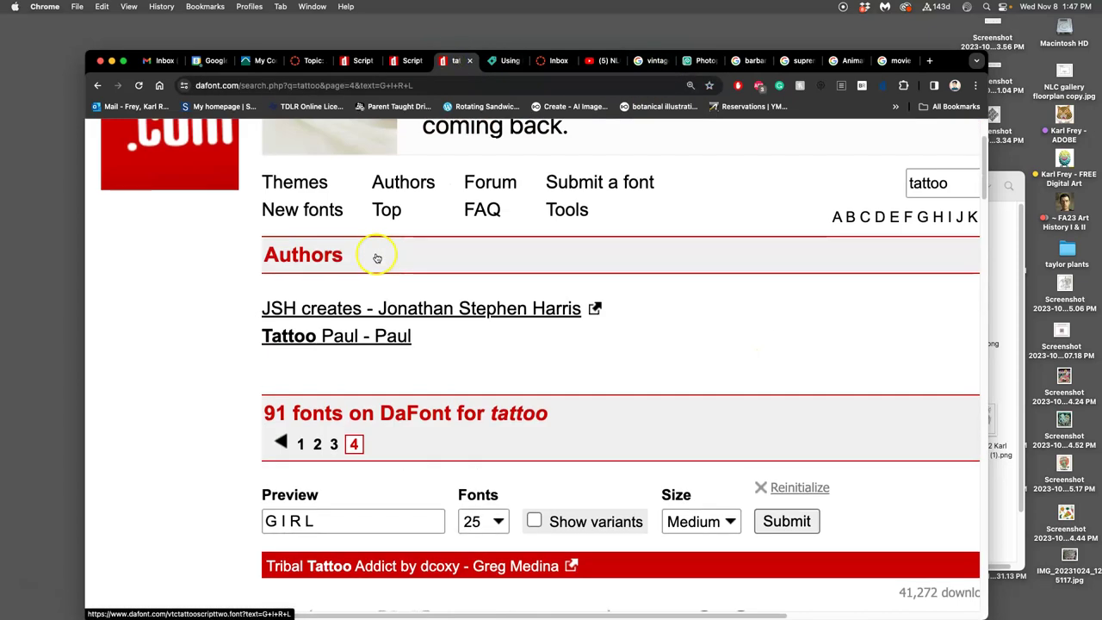
pyautogui.click(308, 517)
pyautogui.moveTo(308, 520); pyautogui.dragTo(245, 513)
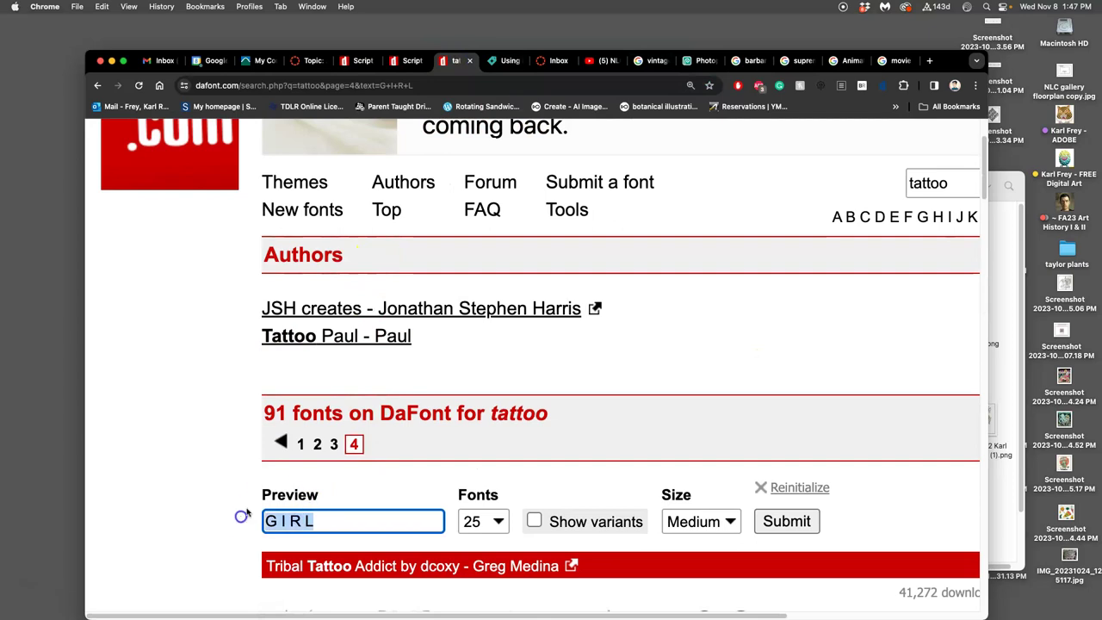
pyautogui.write('O')
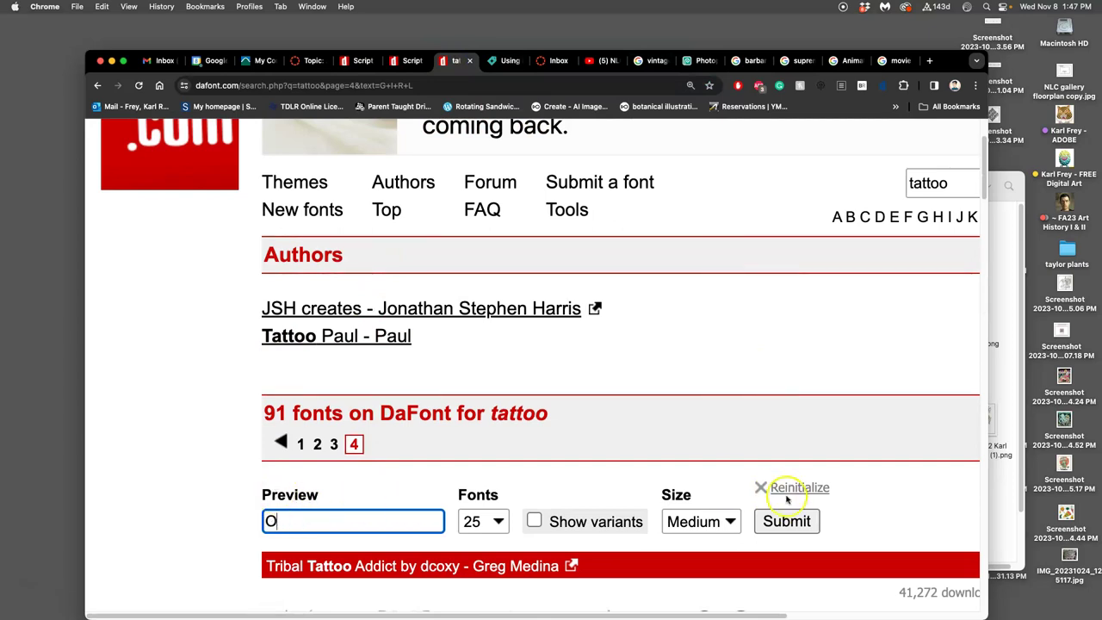
pyautogui.click(779, 520)
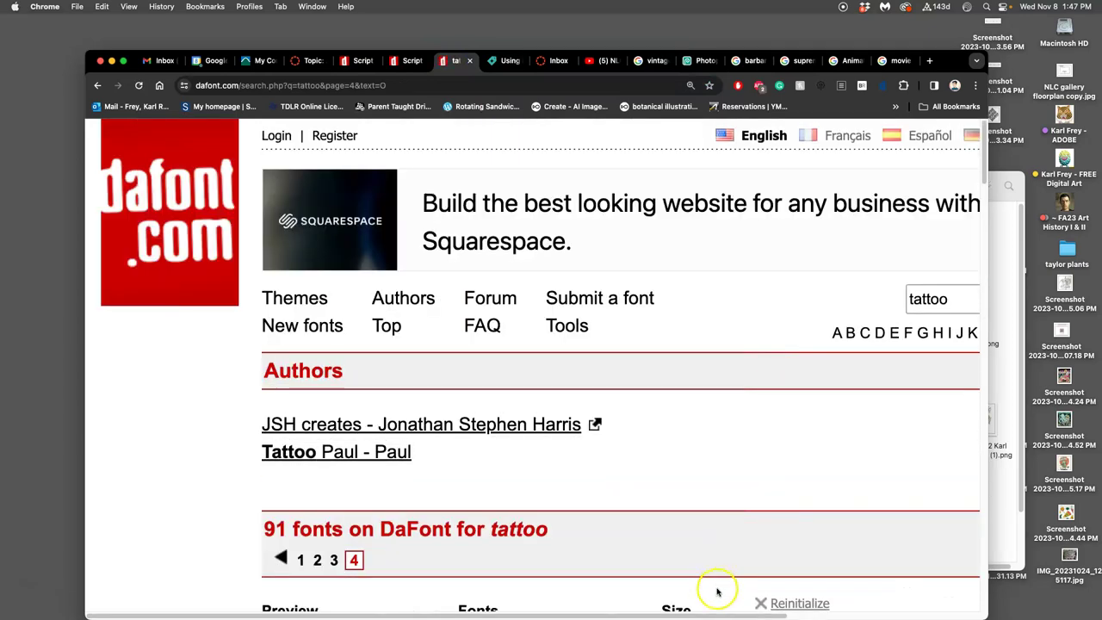
# - Choose the Large preview size without submitting it and examine the "O" previews across the listed tattoo fonts
pyautogui.scroll(-2, 715, 572)
pyautogui.click(711, 570)
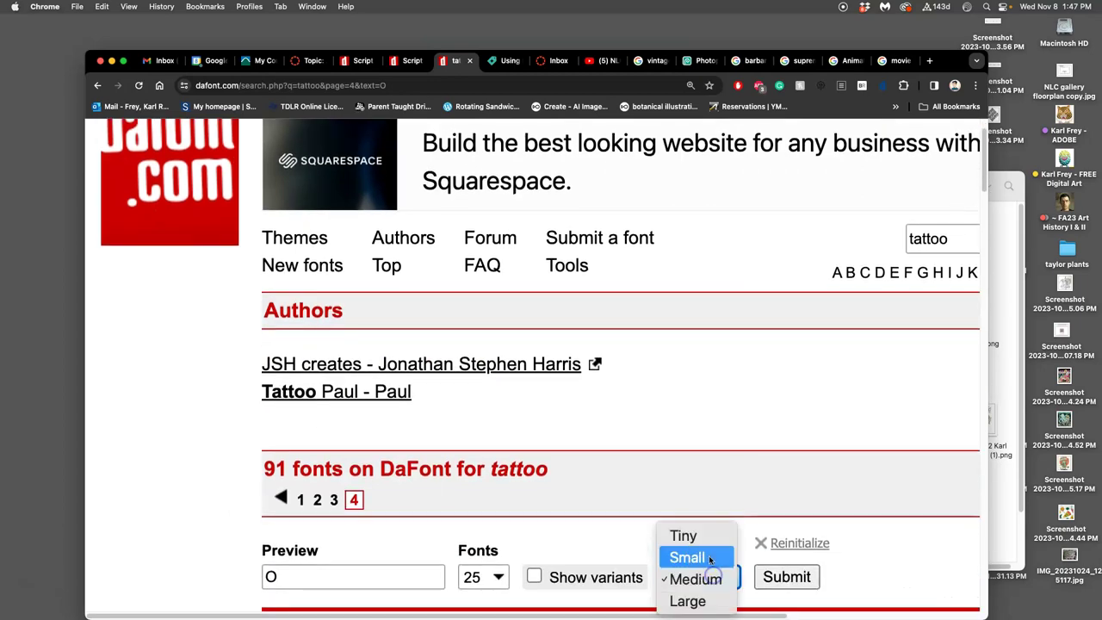
pyautogui.click(694, 600)
pyautogui.scroll(-3, 666, 508)
pyautogui.scroll(-15, 666, 508)
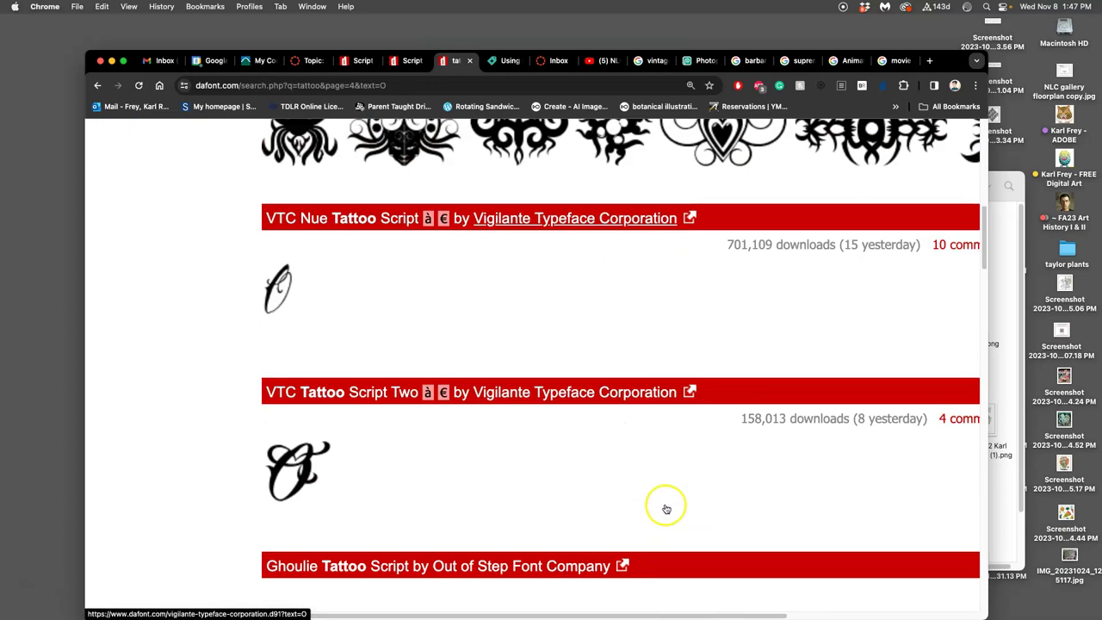
pyautogui.scroll(-20, 666, 508)
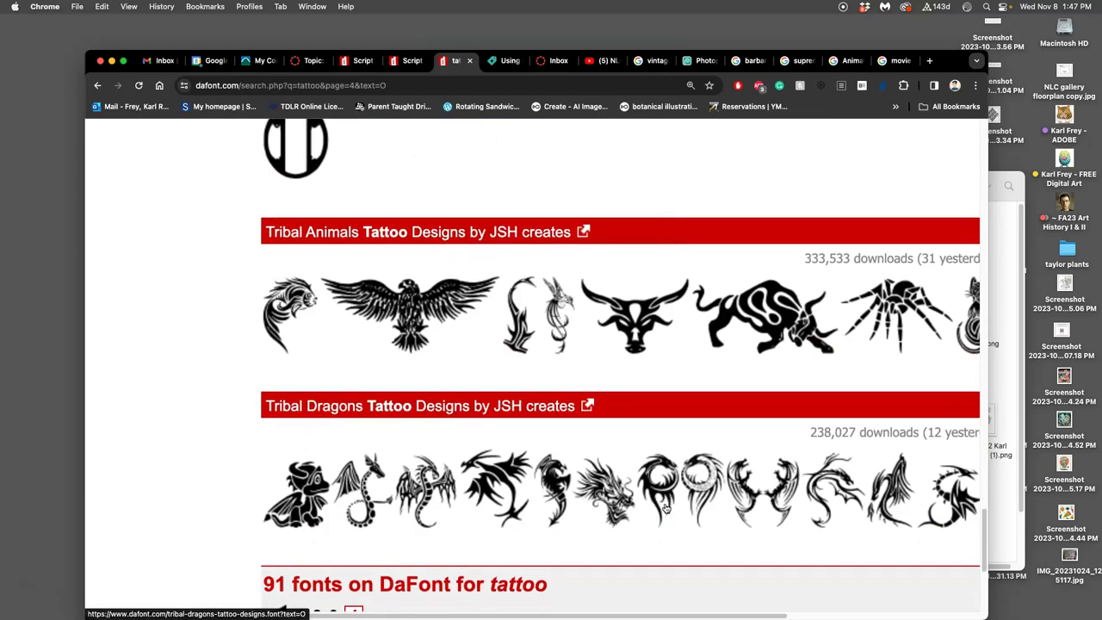
pyautogui.scroll(10, 666, 508)
pyautogui.scroll(10, 666, 508)
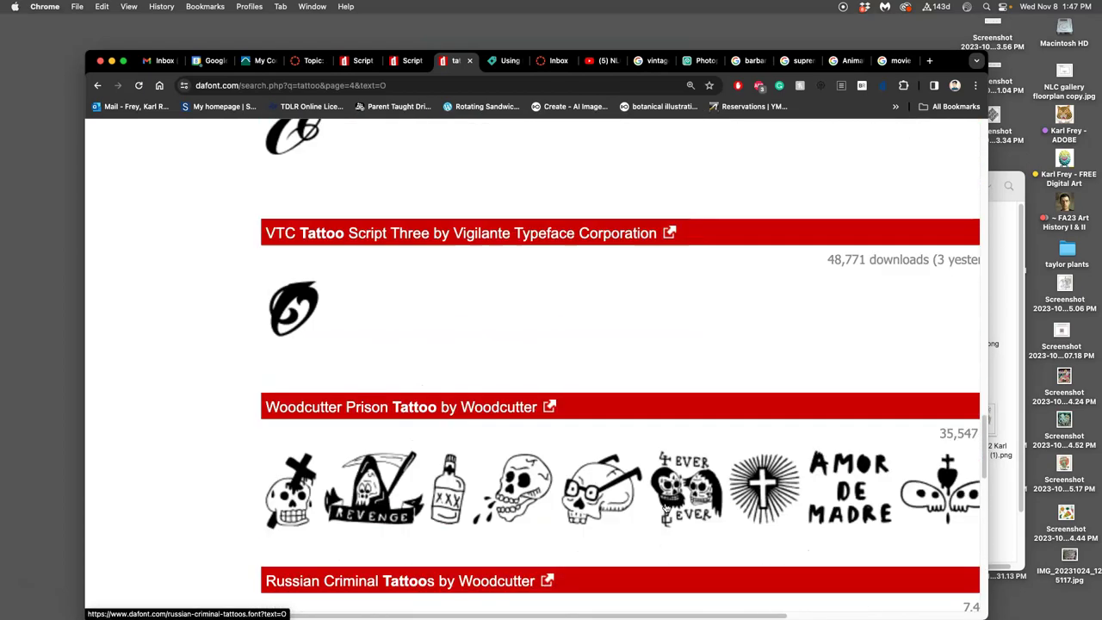
pyautogui.scroll(6, 666, 508)
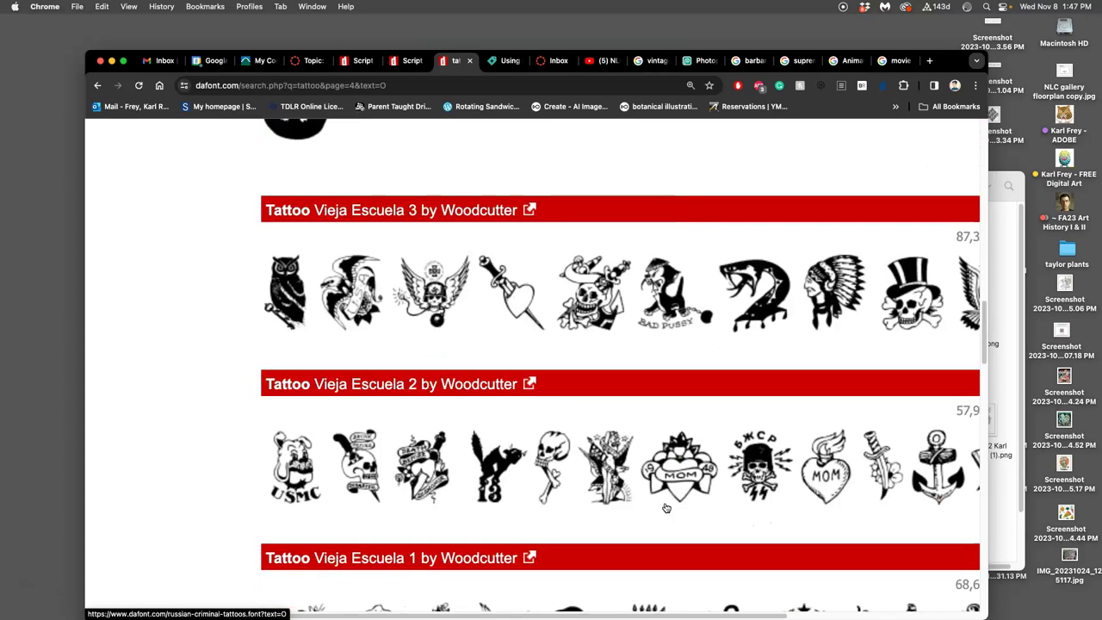
pyautogui.scroll(7, 665, 508)
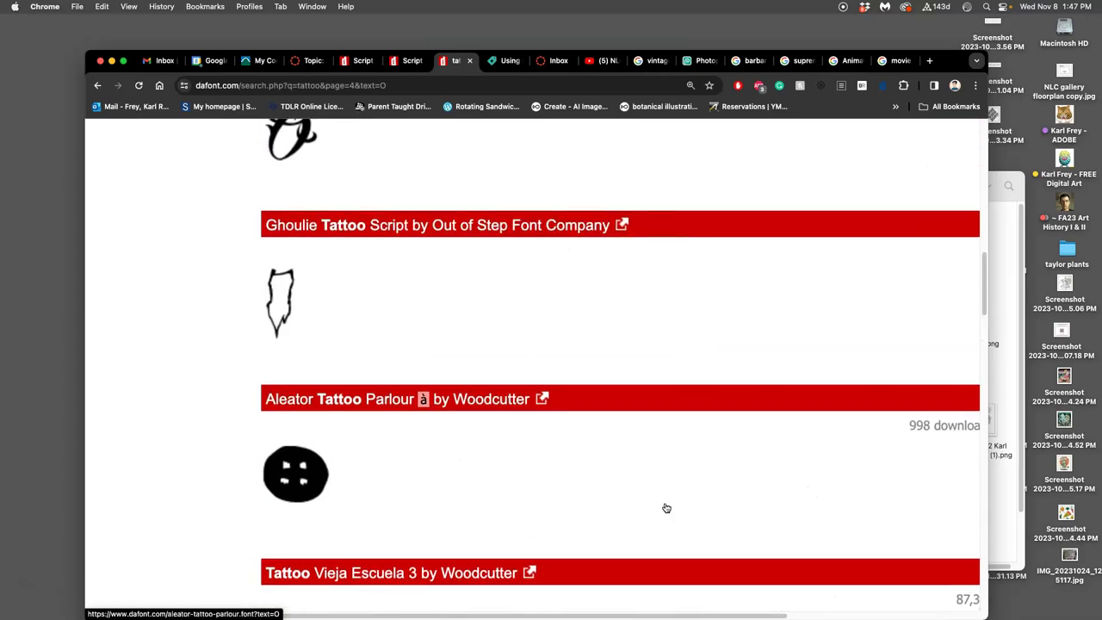
pyautogui.scroll(-8, 666, 508)
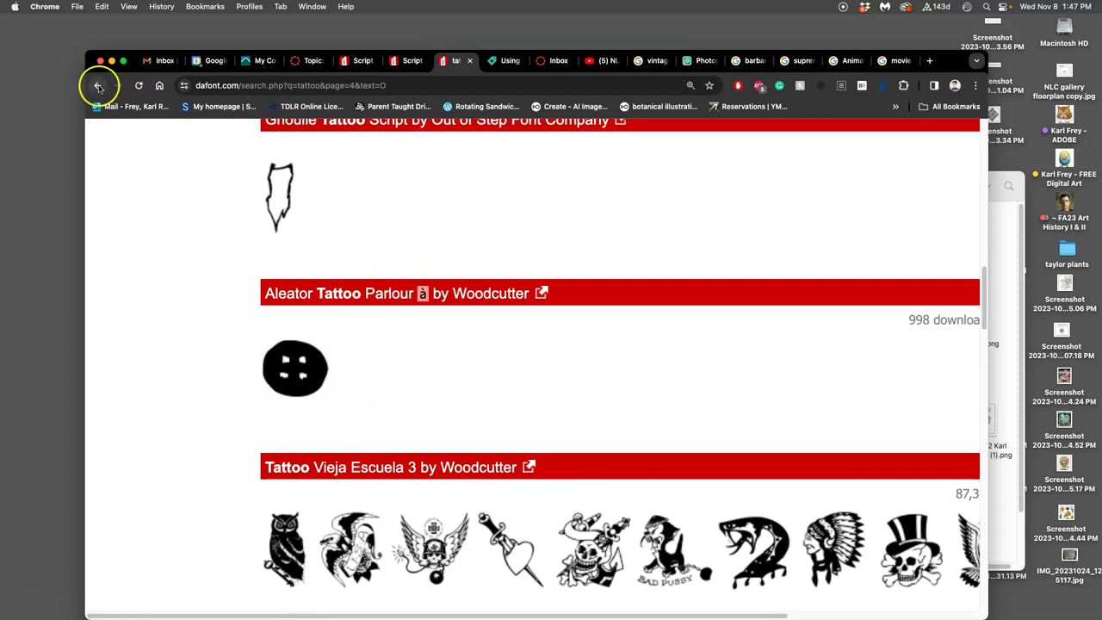
# - Go back to the "G I R L" font previews and resubmit "O" as the preview text
pyautogui.scroll(-15, 379, 314)
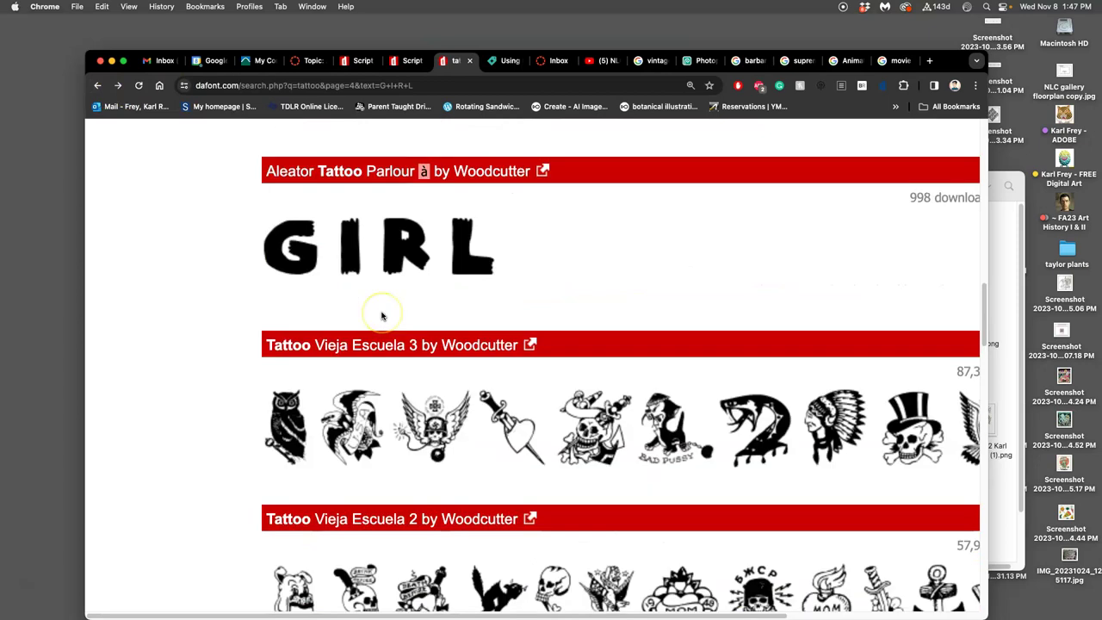
pyautogui.scroll(3, 383, 318)
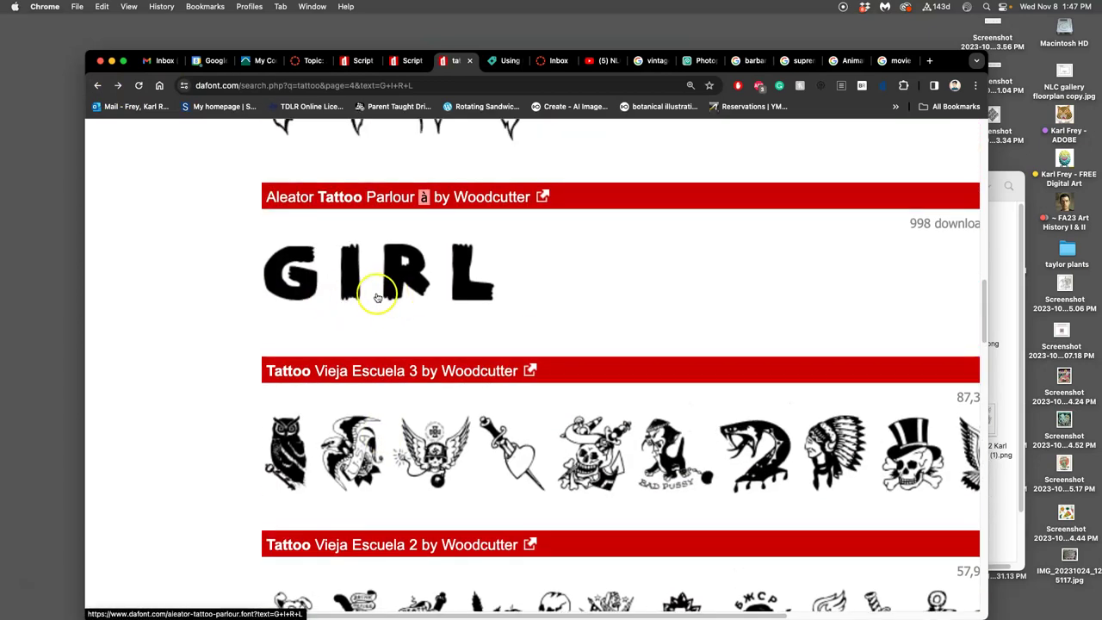
pyautogui.scroll(5, 392, 293)
pyautogui.scroll(12, 399, 289)
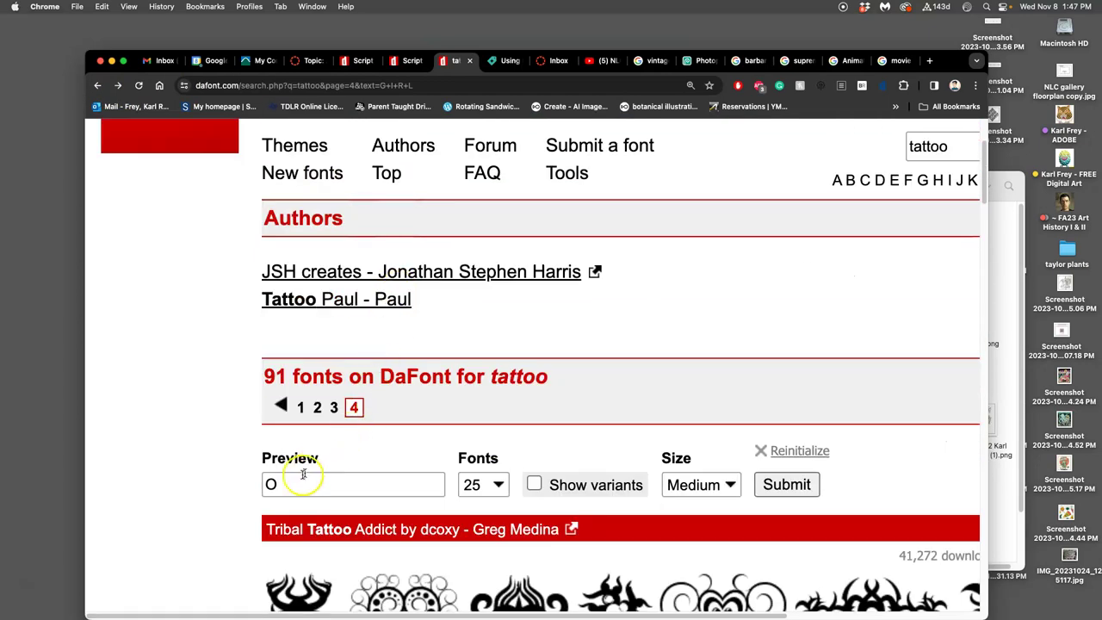
pyautogui.click(276, 482)
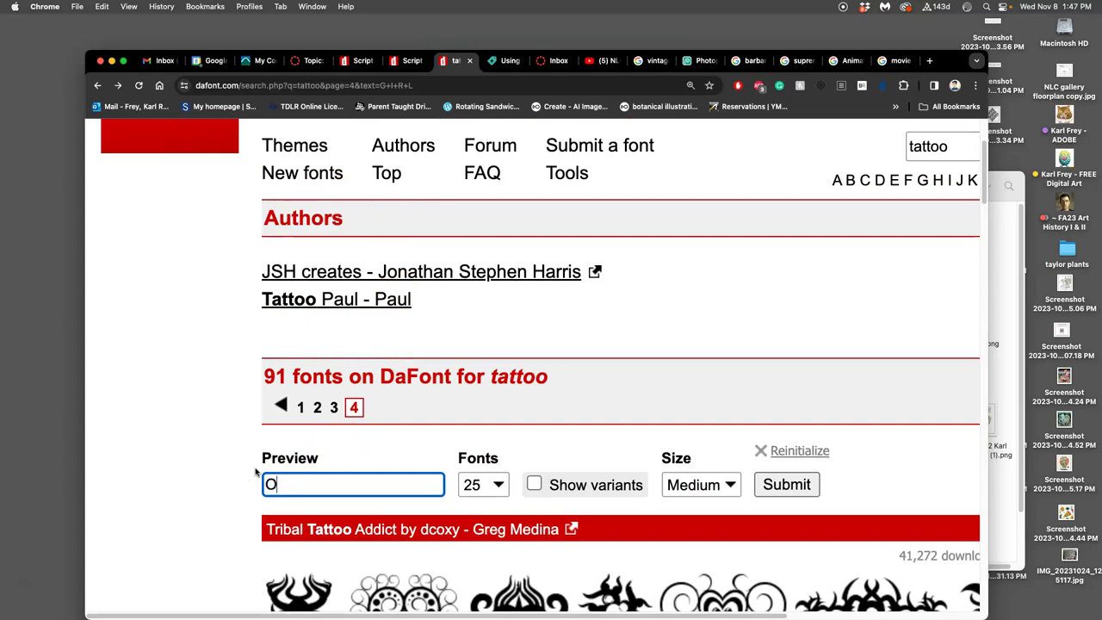
pyautogui.write('O')
pyautogui.click(786, 483)
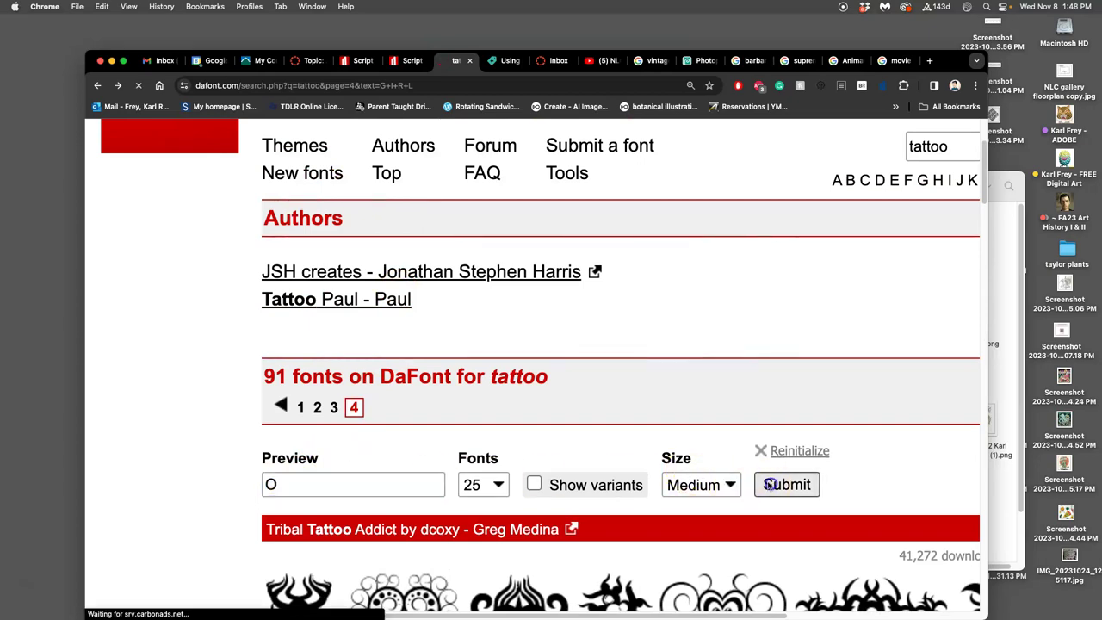
pyautogui.scroll(-10, 585, 470)
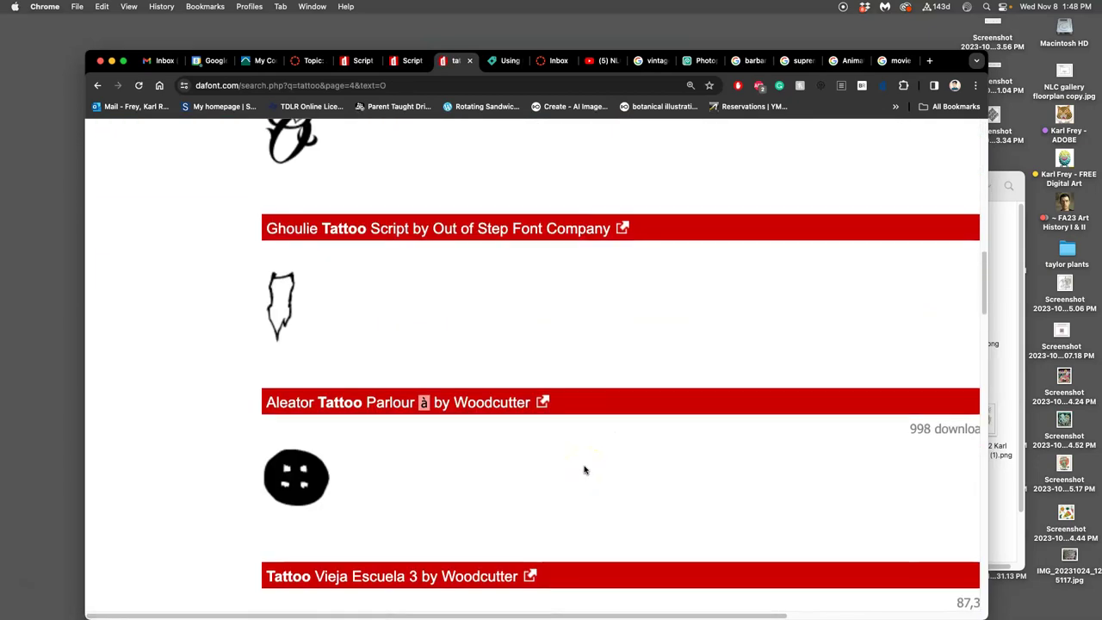
pyautogui.scroll(10, 585, 471)
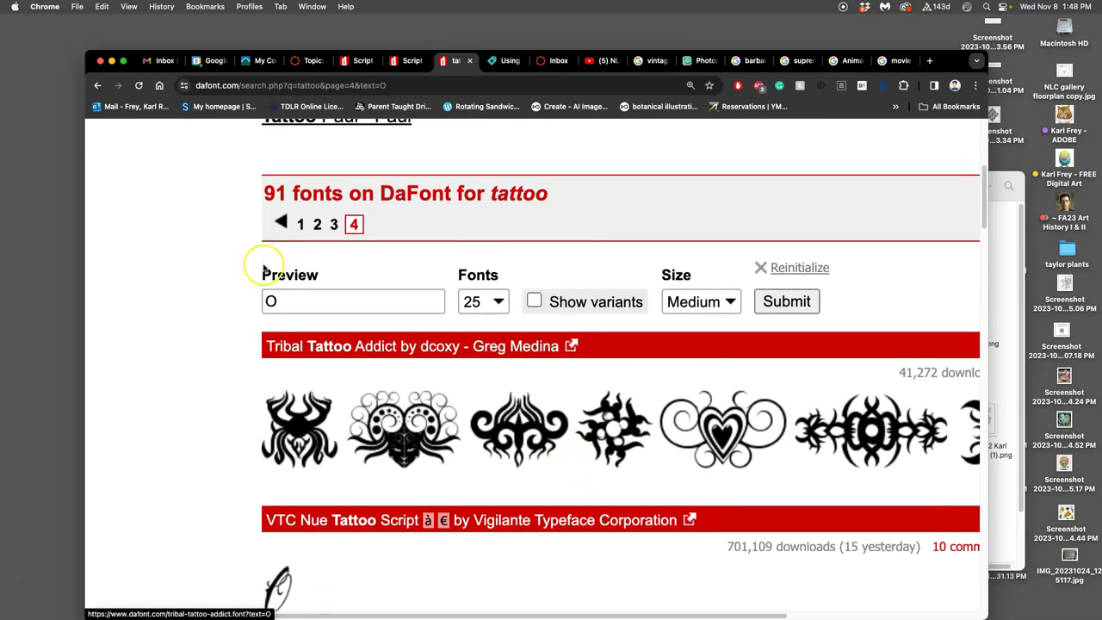
# - Submit "0" as the preview text and find the Aleator Tattoo Parlour font in the results
pyautogui.moveTo(280, 298); pyautogui.dragTo(256, 295)
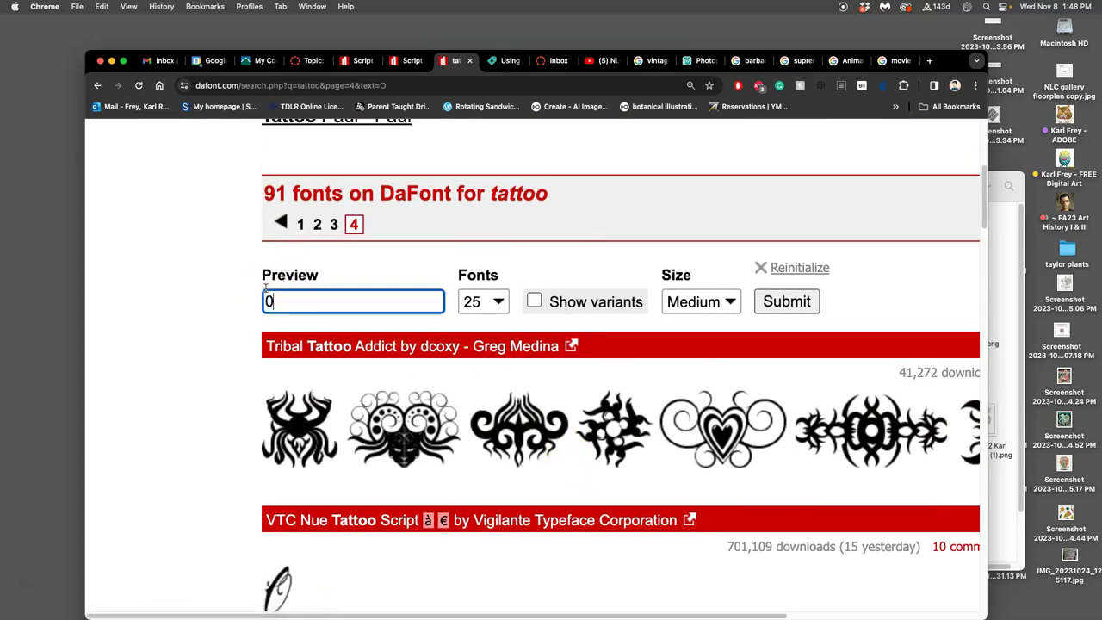
pyautogui.click(787, 301)
pyautogui.scroll(-5, 652, 413)
pyautogui.scroll(-20, 651, 415)
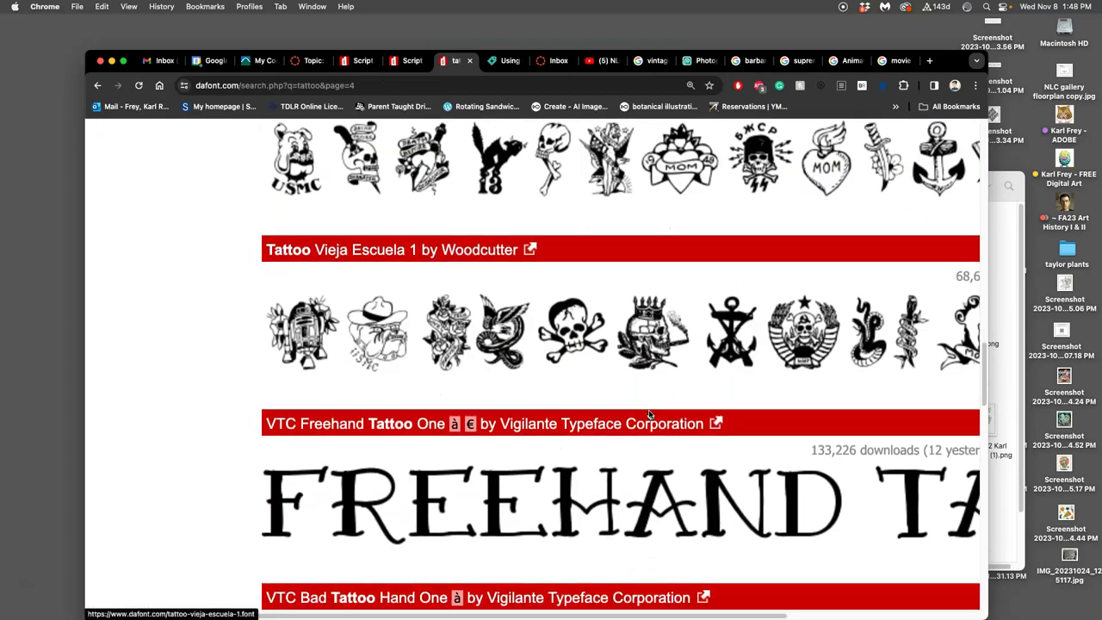
pyautogui.scroll(20, 650, 415)
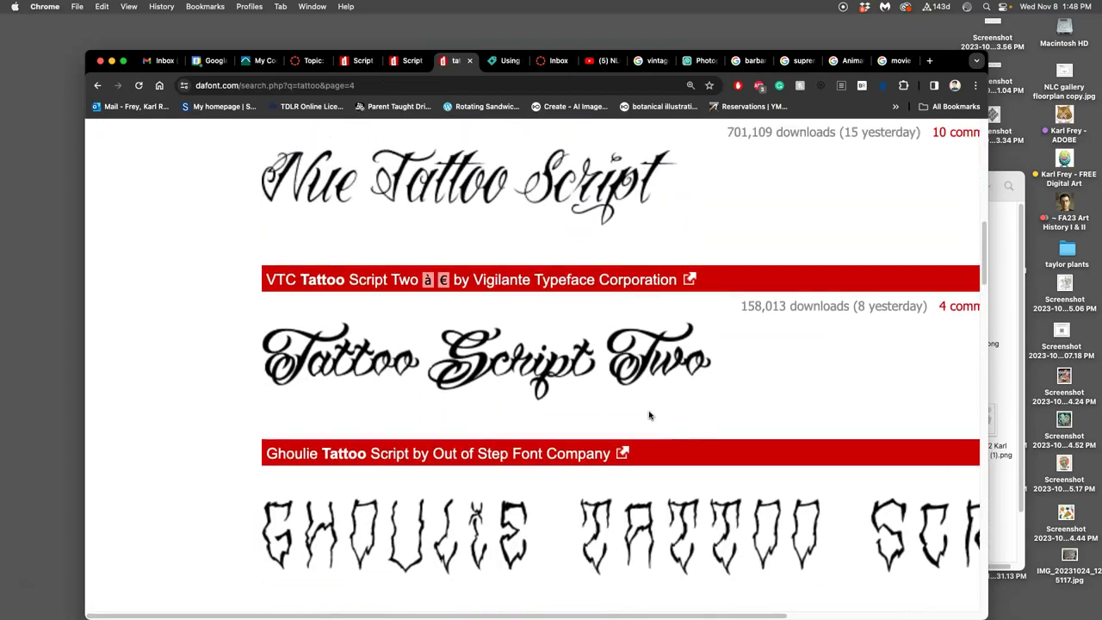
pyautogui.scroll(2, 650, 415)
pyautogui.scroll(-10, 650, 415)
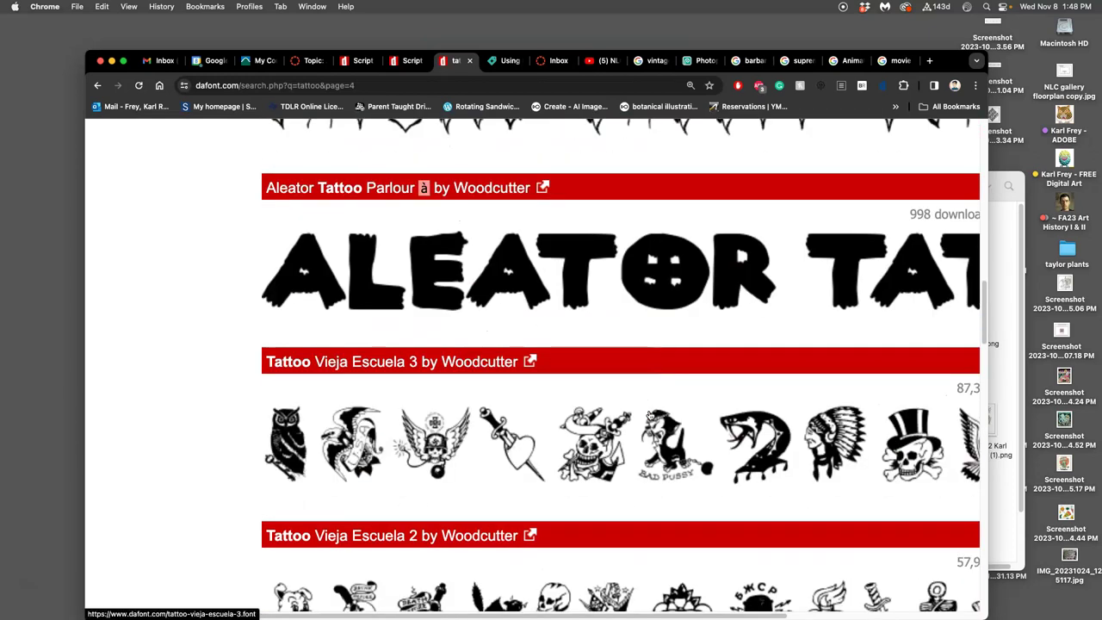
# - Capture a screenshot of only the "O" from the word "ALEATOR" in the Aleator Tattoo Parlour preview
pyautogui.hscroll(5, 672, 340)
pyautogui.hscroll(1, 671, 340)
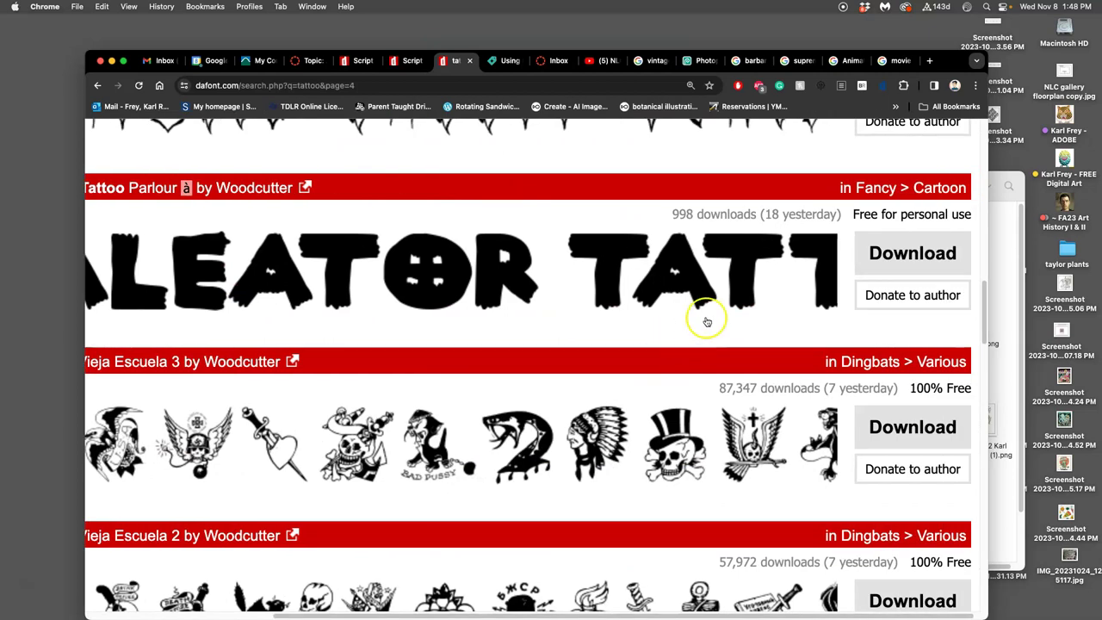
pyautogui.hscroll(-3, 469, 297)
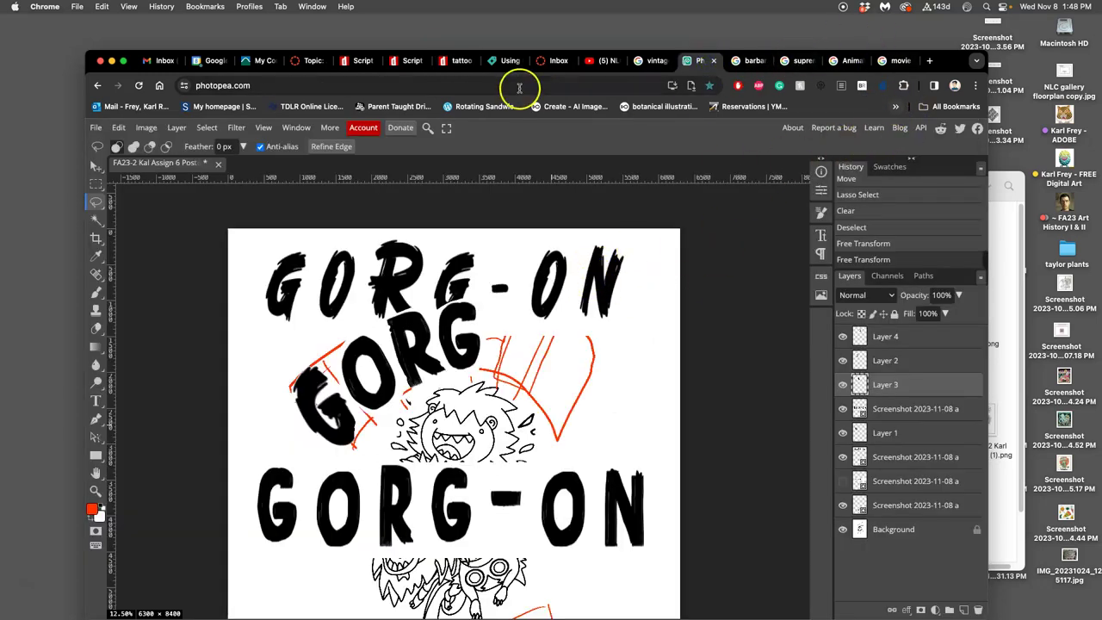
pyautogui.click(454, 62)
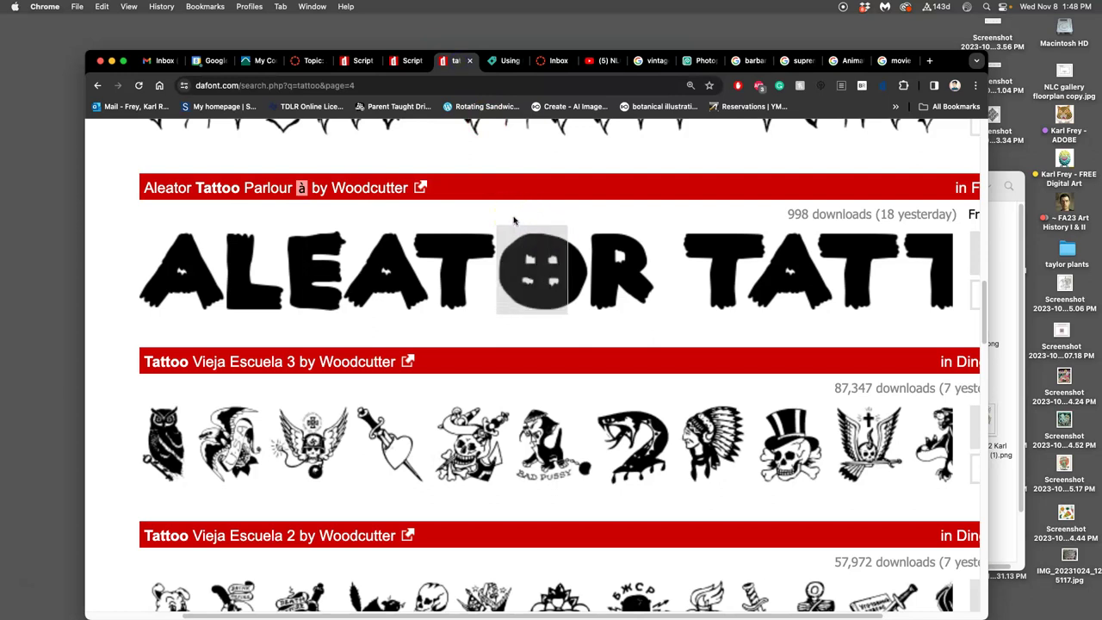
pyautogui.moveTo(514, 221); pyautogui.dragTo(589, 314)
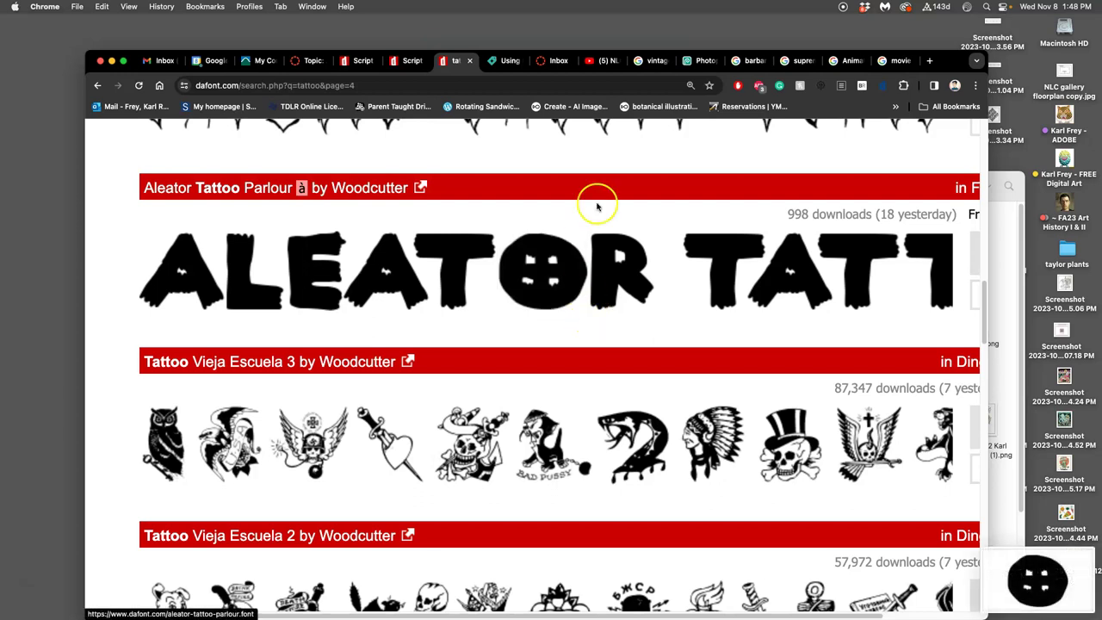
# - Place the captured button-like "O" screenshot in the Photopea poster, scaled to about 436% by 771% and rotated 25° to fit the arch after "GORG"
pyautogui.click(698, 61)
pyautogui.click(1027, 575)
pyautogui.moveTo(1027, 576); pyautogui.dragTo(600, 423)
pyautogui.moveTo(474, 551); pyautogui.dragTo(570, 322)
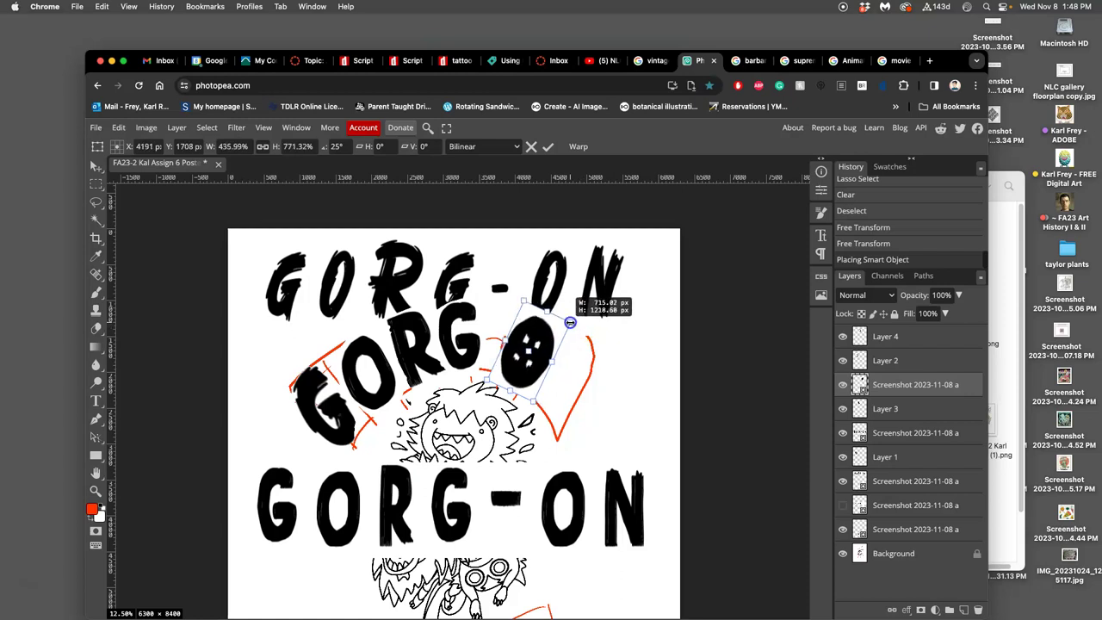
pyautogui.click(529, 353)
pyautogui.moveTo(534, 358); pyautogui.dragTo(534, 358)
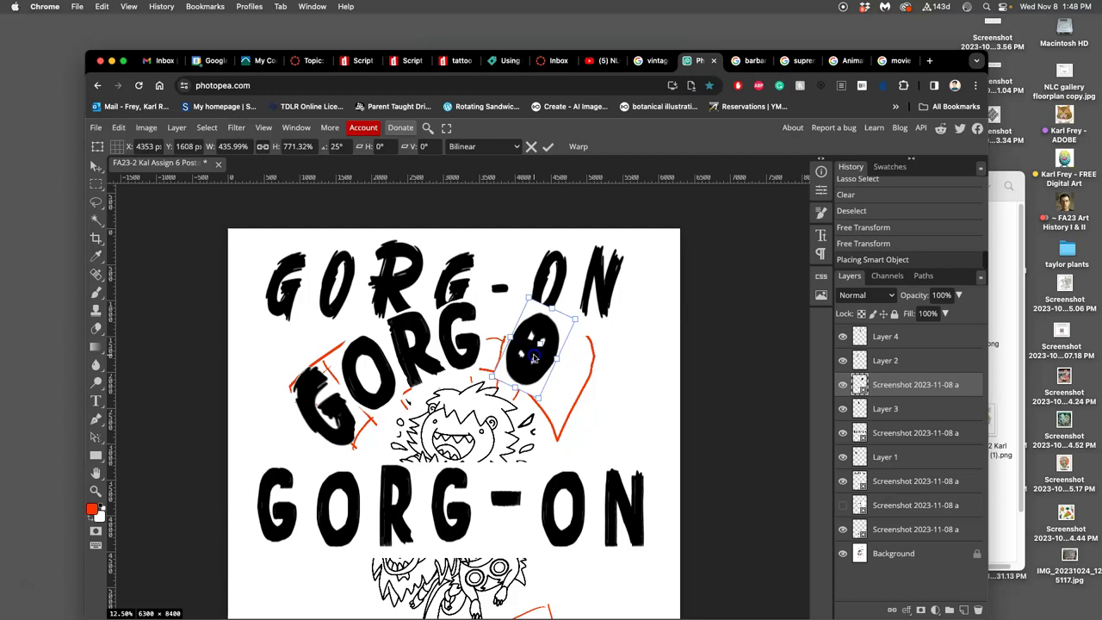
pyautogui.click(575, 382)
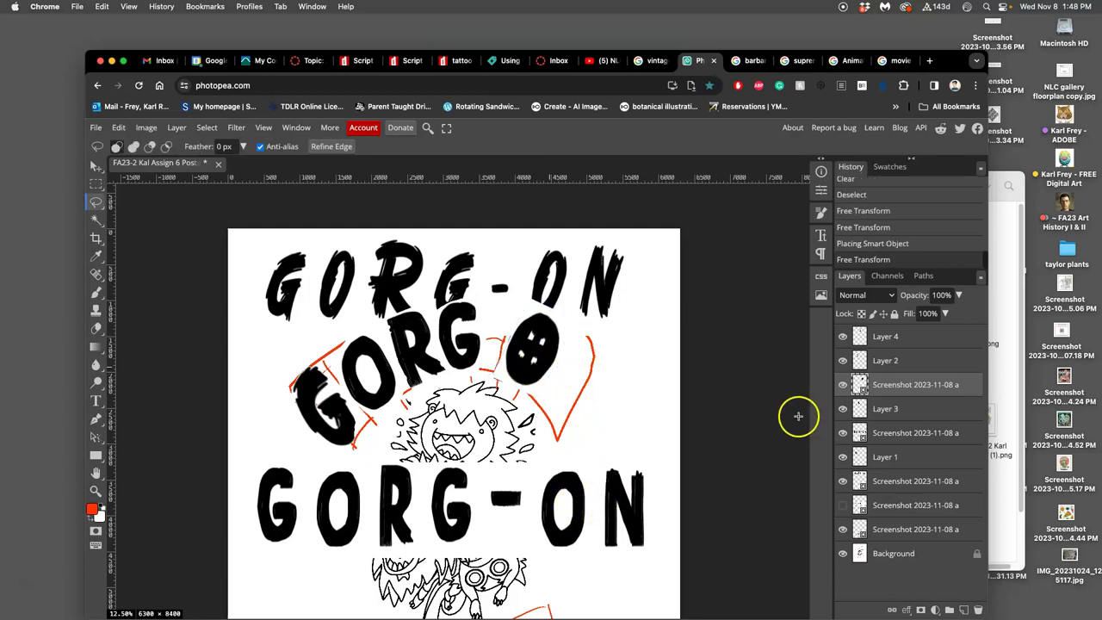
# - Copy the white inside of the "O" in the lower "GORG-ON" lettering to its own layer using a Magic Wand selection
pyautogui.click(843, 433)
pyautogui.click(843, 433)
pyautogui.click(887, 433)
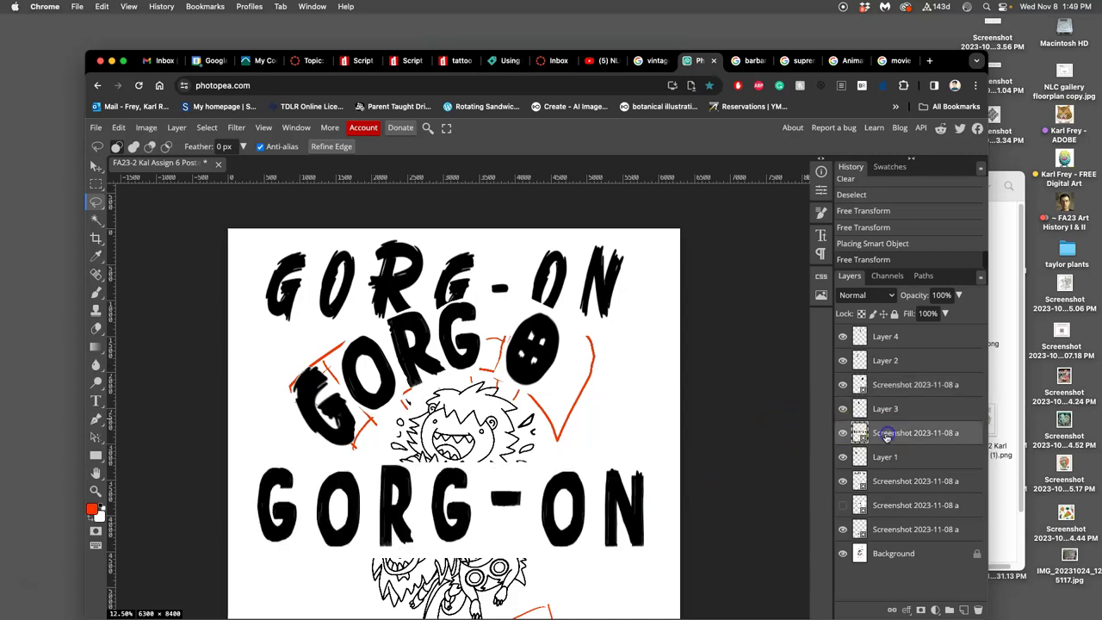
pyautogui.click(96, 221)
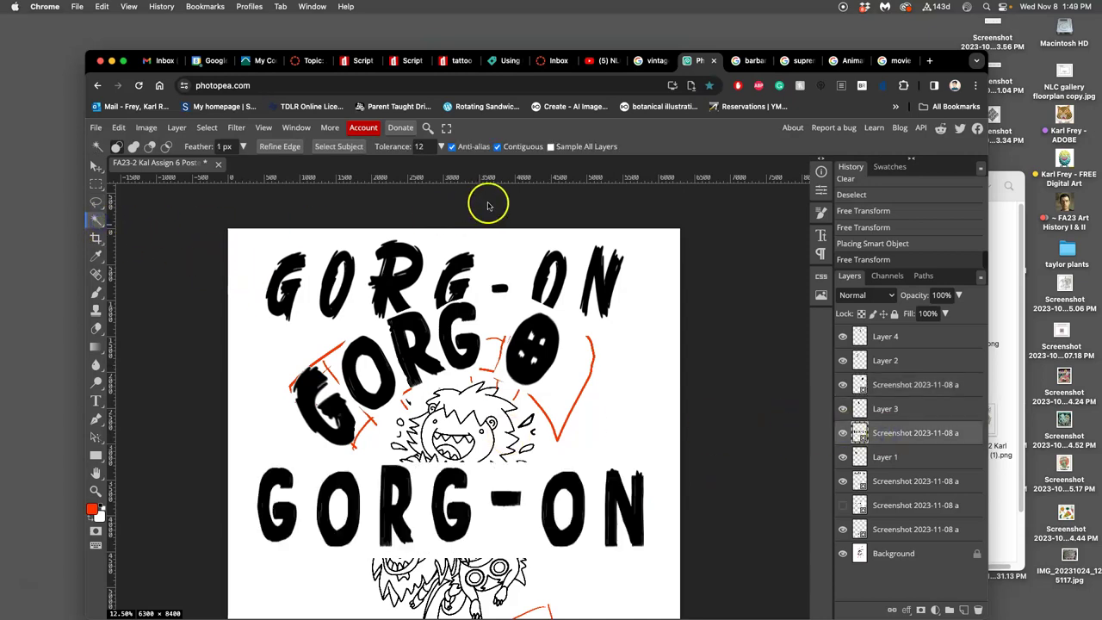
pyautogui.click(564, 504)
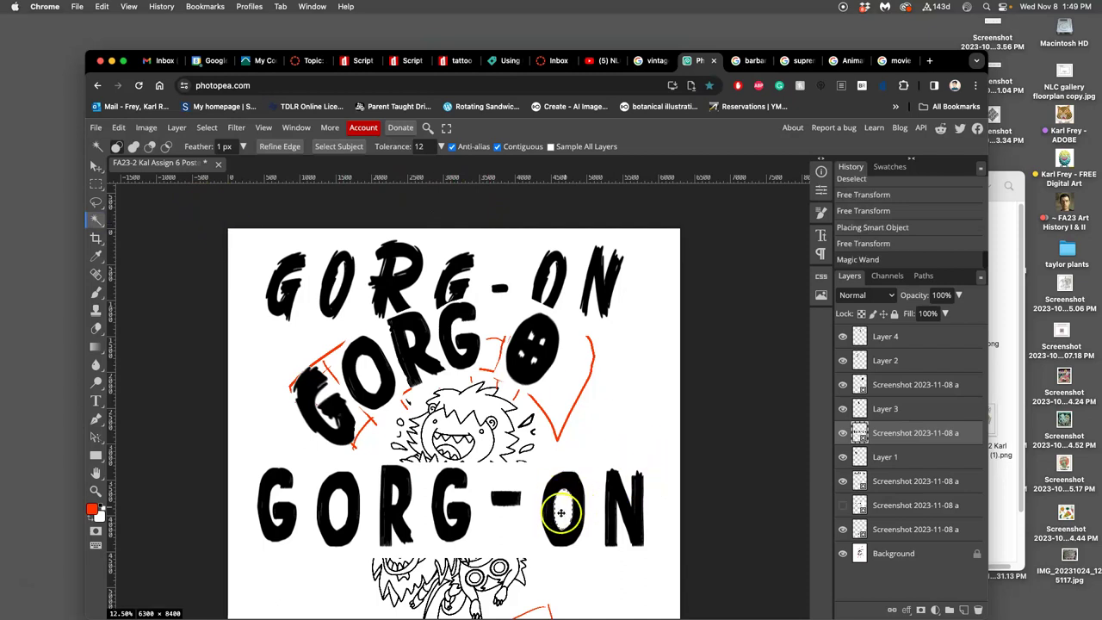
pyautogui.press('super+j')
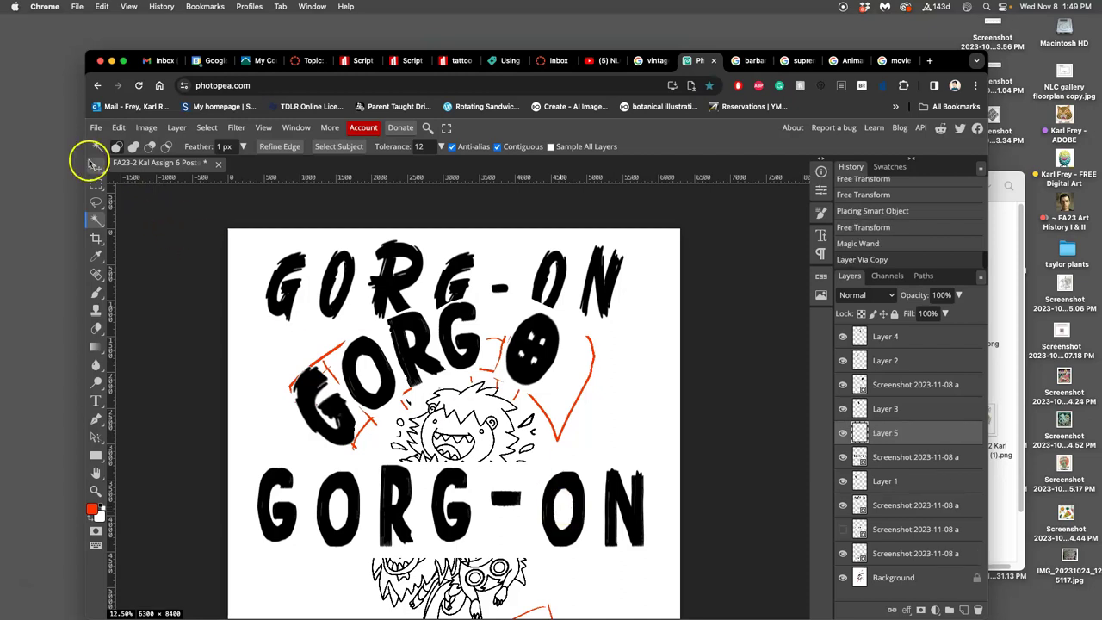
# - Bring the copied white shape to the front of the layer stack and move it over the button-like "O" with Auto-Select off
pyautogui.click(95, 165)
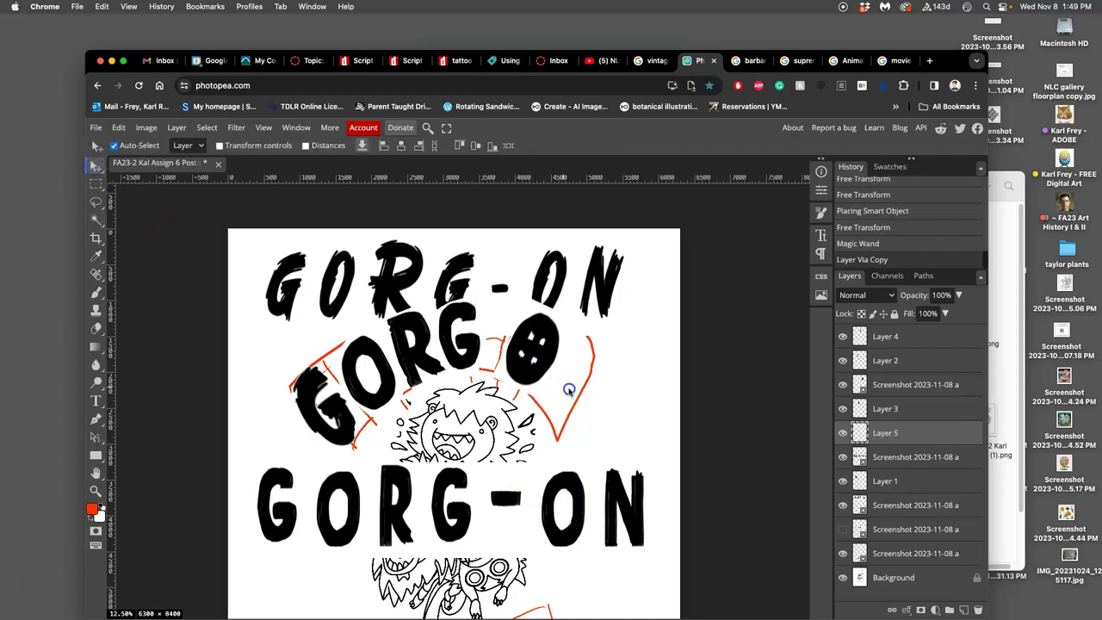
pyautogui.moveTo(611, 390); pyautogui.dragTo(612, 386)
pyautogui.press('super+bracketright')
pyautogui.press('super+bracketright')
pyautogui.press('super+bracketright')
pyautogui.press('super+bracketright')
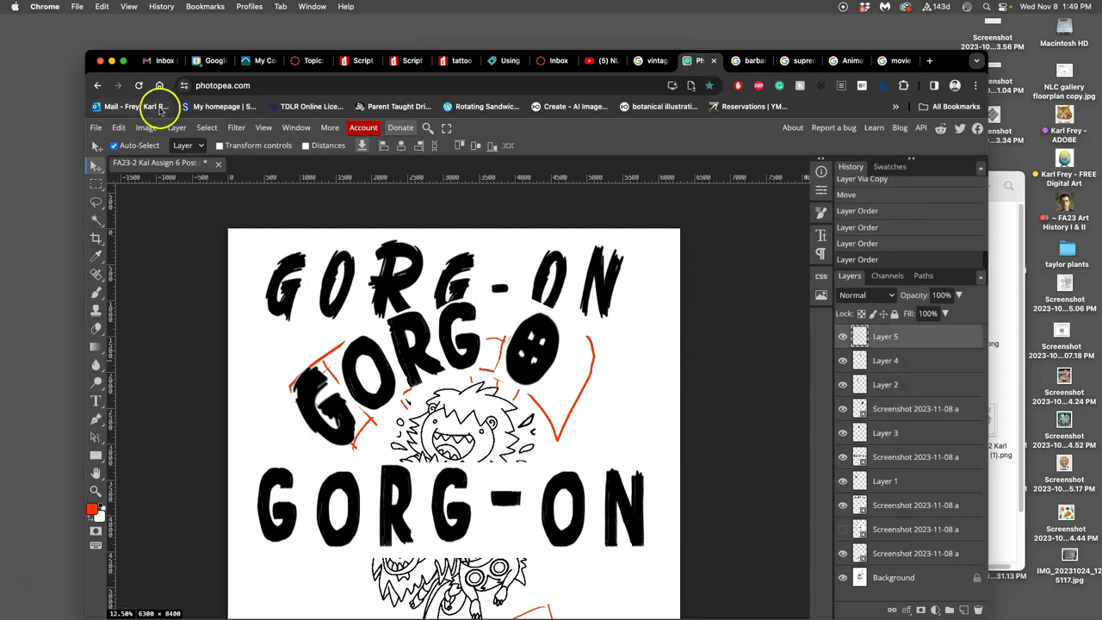
pyautogui.click(113, 145)
pyautogui.moveTo(544, 374); pyautogui.dragTo(508, 371)
# - Transform the white shape to about 134% width, 91% height and 20.9° rotation so it covers the button holes in the "O"
pyautogui.press('super+t')
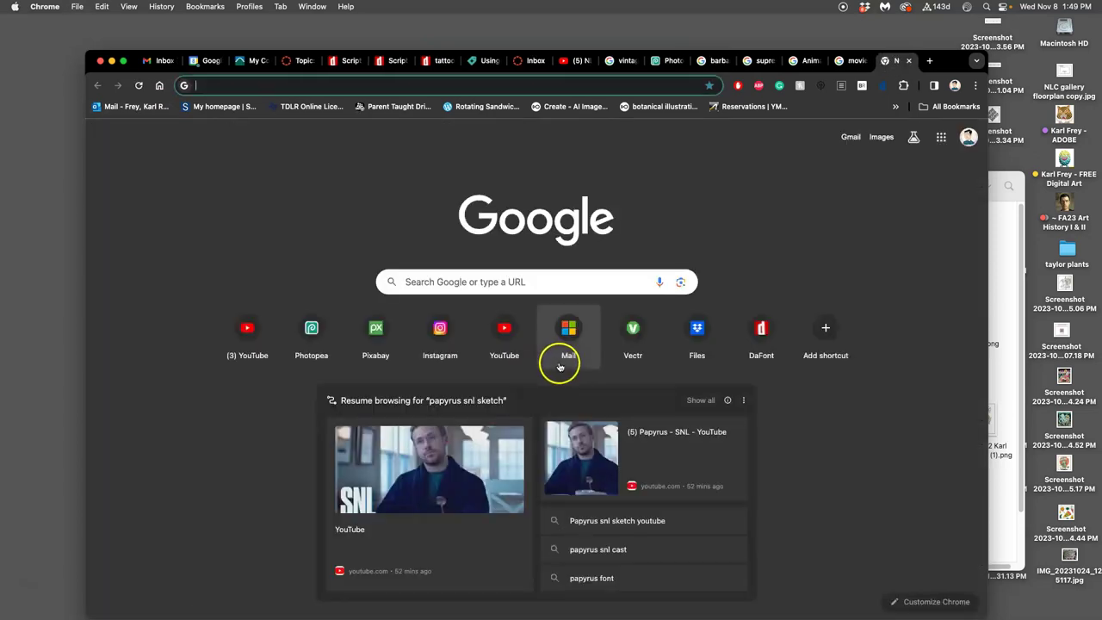
pyautogui.click(918, 61)
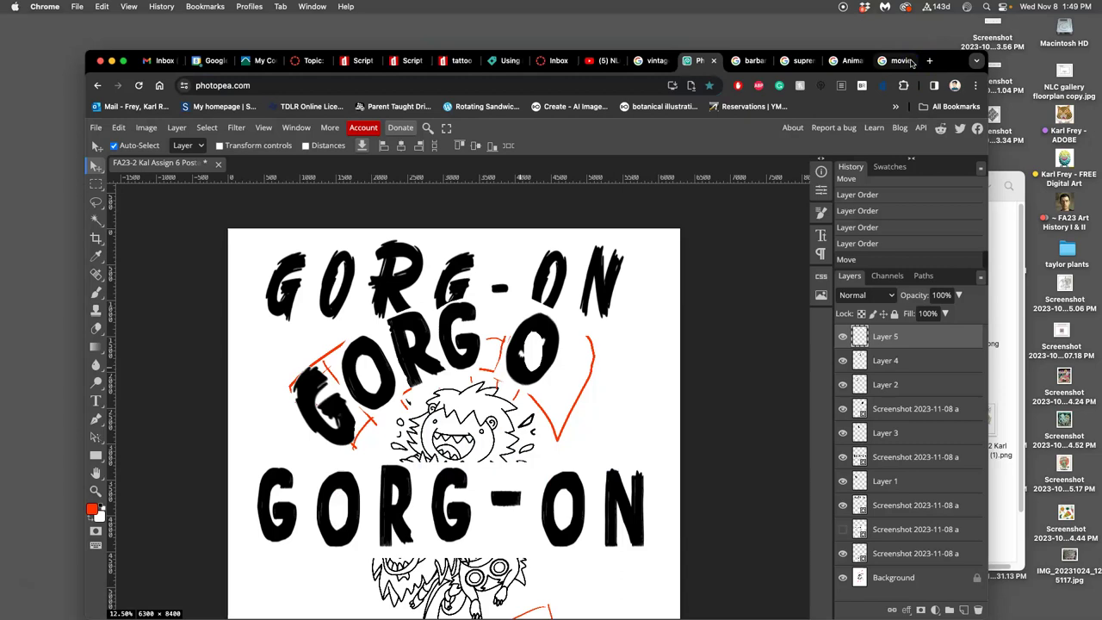
pyautogui.press('alt+super+t')
pyautogui.moveTo(548, 327)
pyautogui.mouseDown()
pyautogui.moveTo(564, 343)
pyautogui.moveTo(553, 343)
pyautogui.moveTo(567, 341)
pyautogui.moveTo(546, 346)
pyautogui.moveTo(562, 343)
pyautogui.mouseUp()
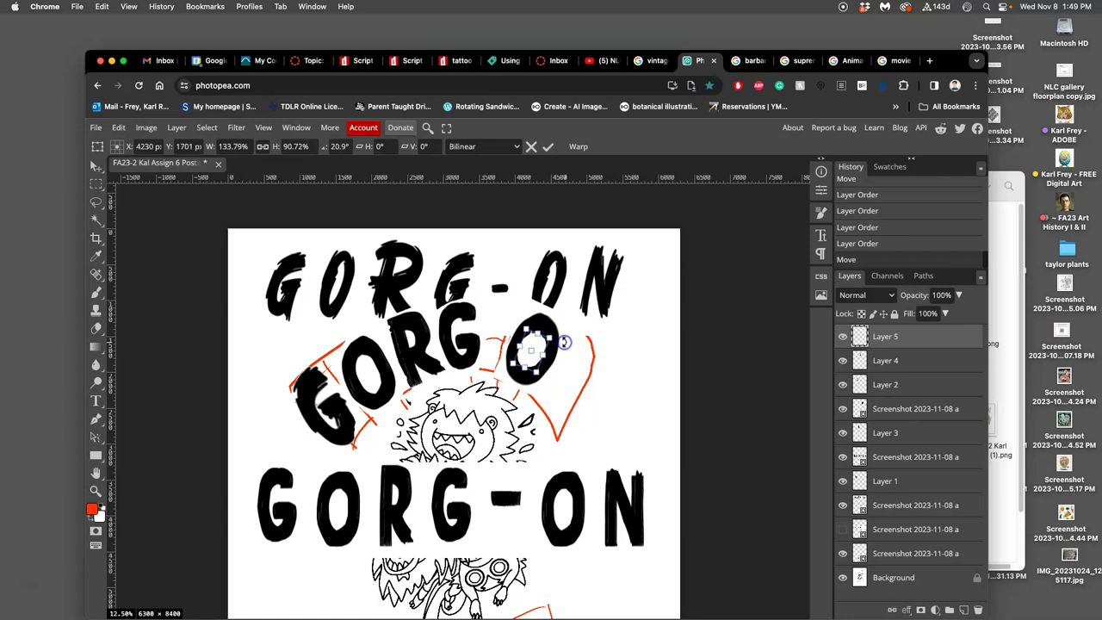
pyautogui.press('Return')
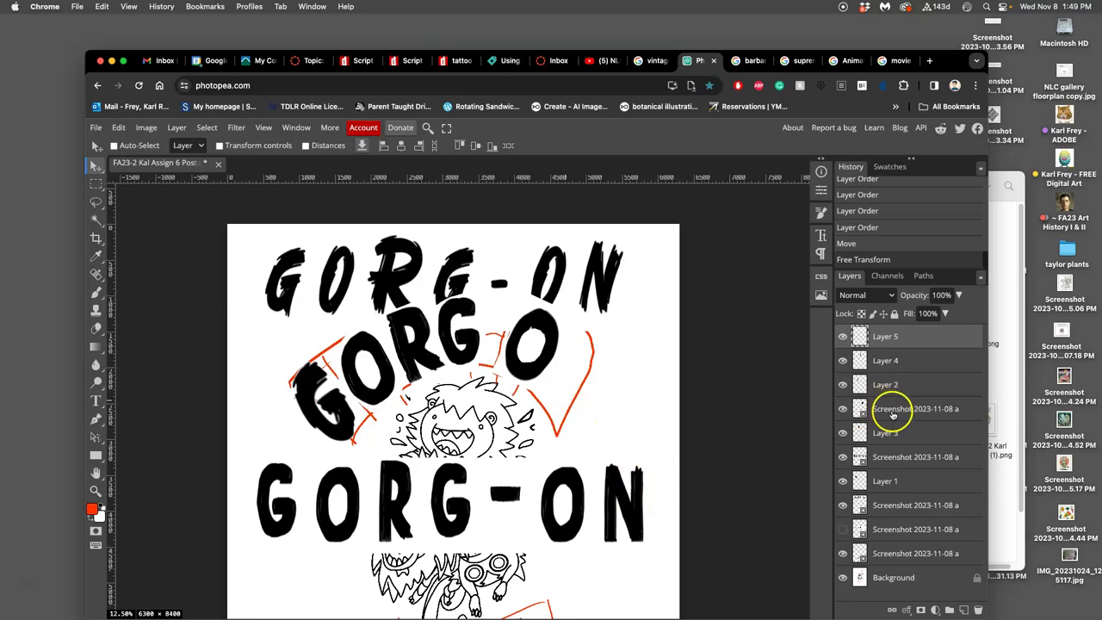
# - Copy the "N" from the lower "GORG-ON" lettering to its own layer using the Lasso, and hide both full "GORG-ON" screenshot layers
pyautogui.click(895, 455)
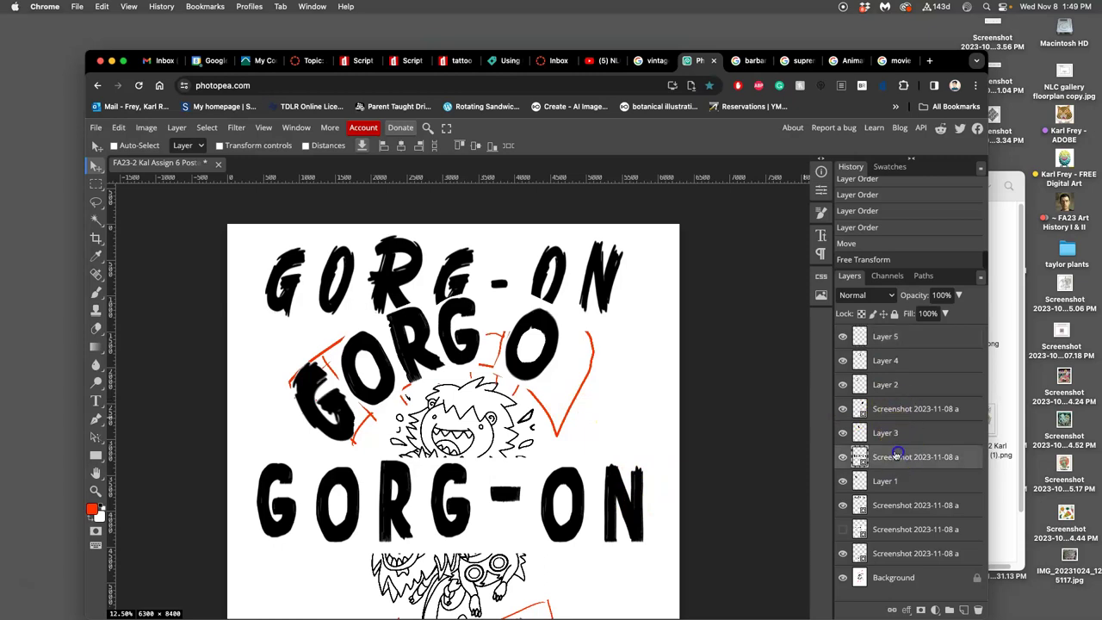
pyautogui.click(95, 202)
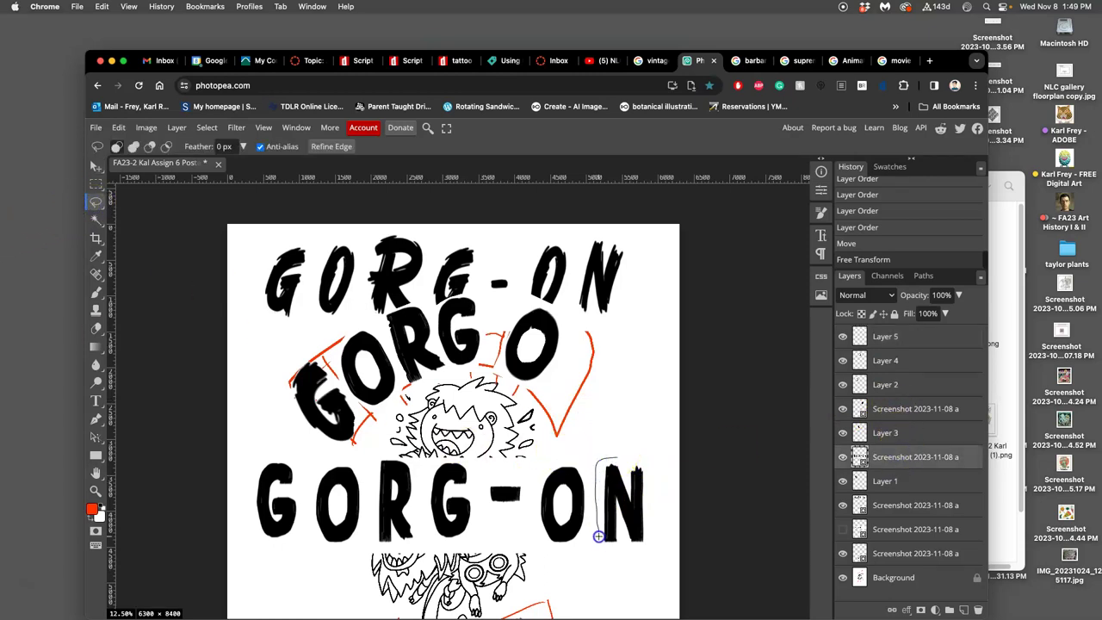
pyautogui.moveTo(635, 461); pyautogui.dragTo(634, 458)
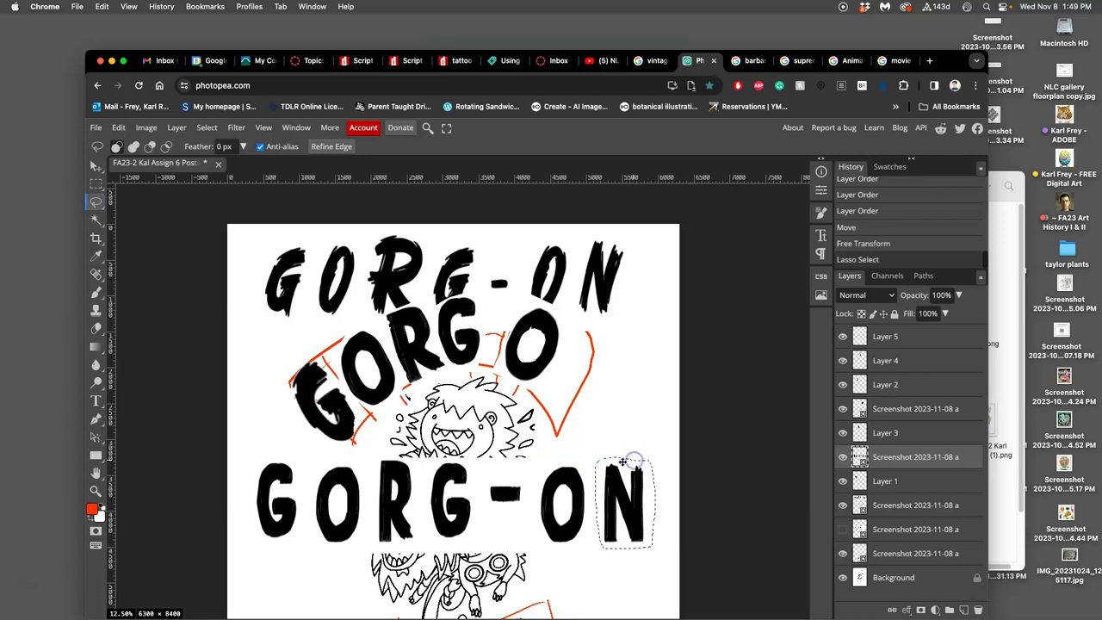
pyautogui.press('super+j')
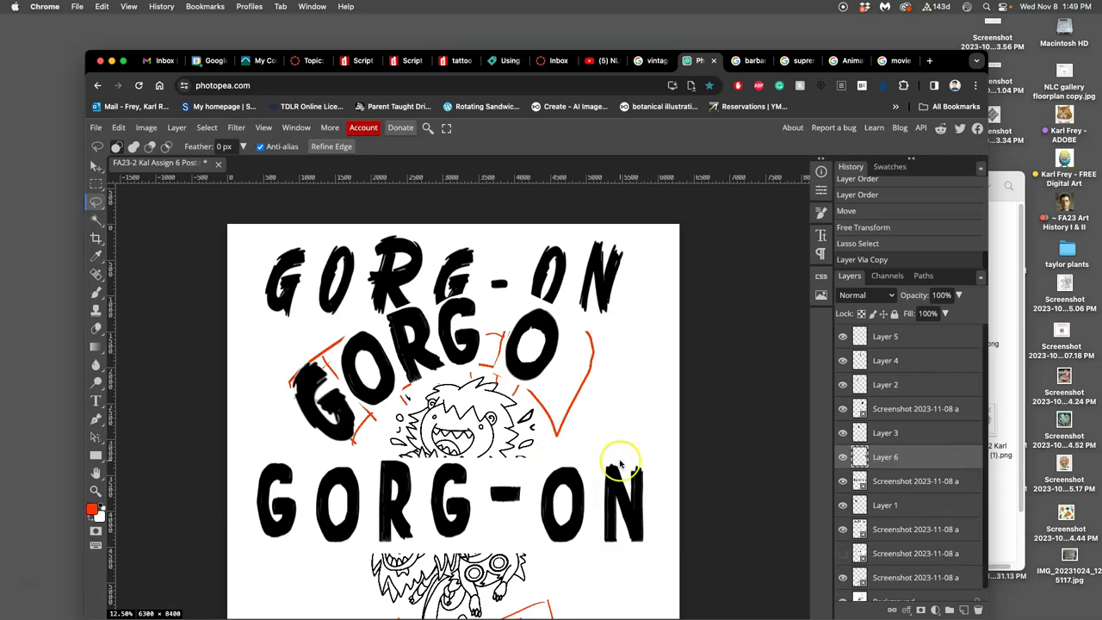
pyautogui.click(843, 481)
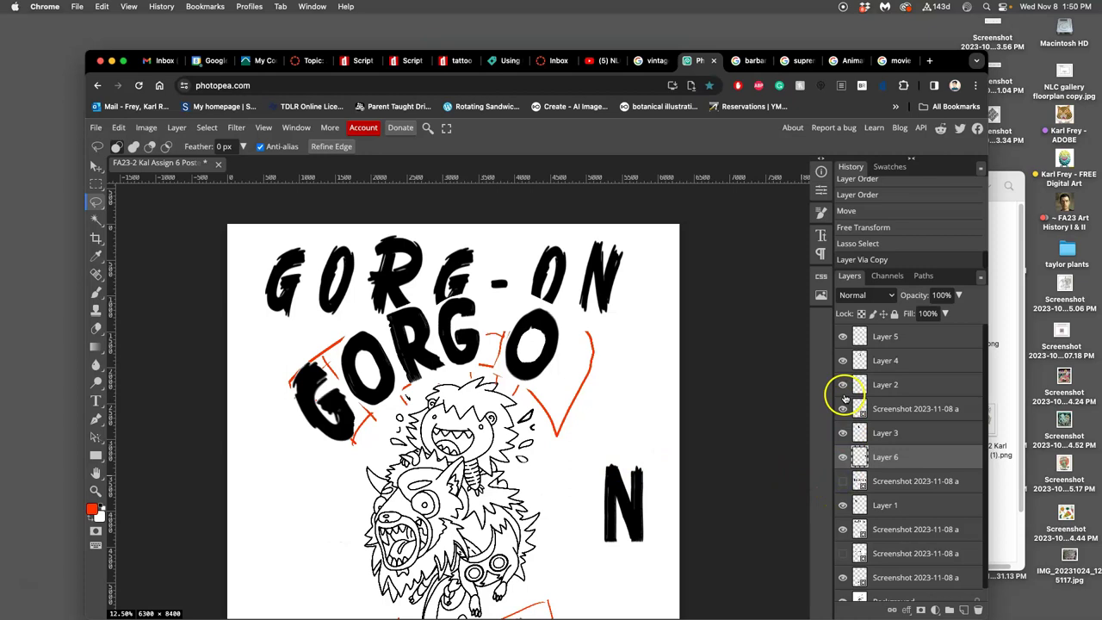
pyautogui.click(845, 529)
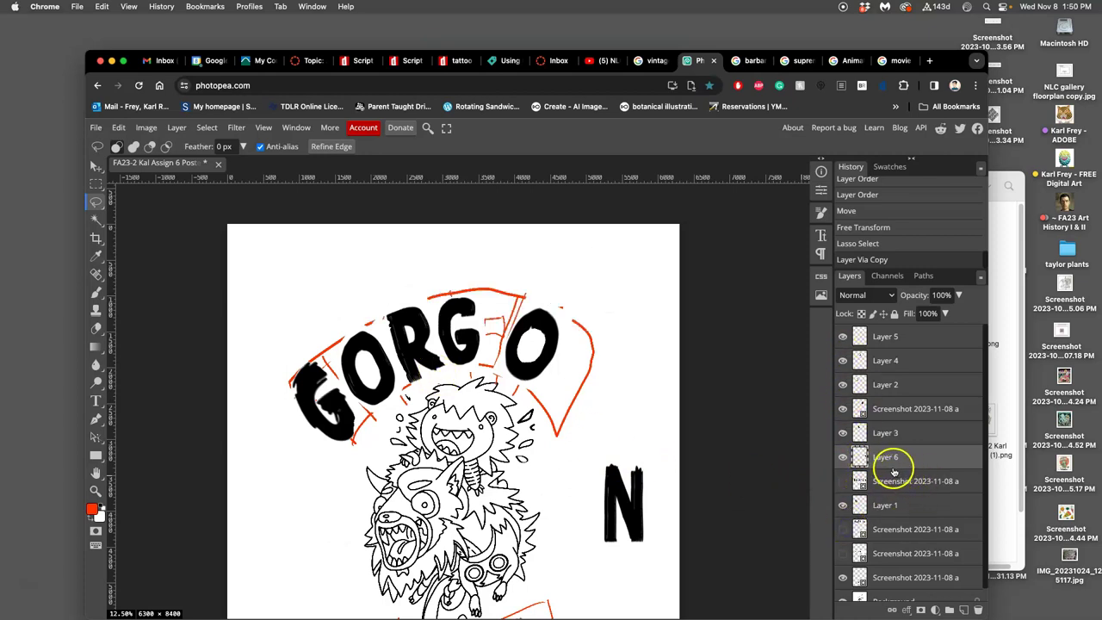
# - Fit the "N" into the end of the arch after the "O", rotated 39.6° and scaled to about 112% width and 96% height
pyautogui.hotkey('ctrl', 't')
pyautogui.moveTo(660, 453); pyautogui.dragTo(600, 377)
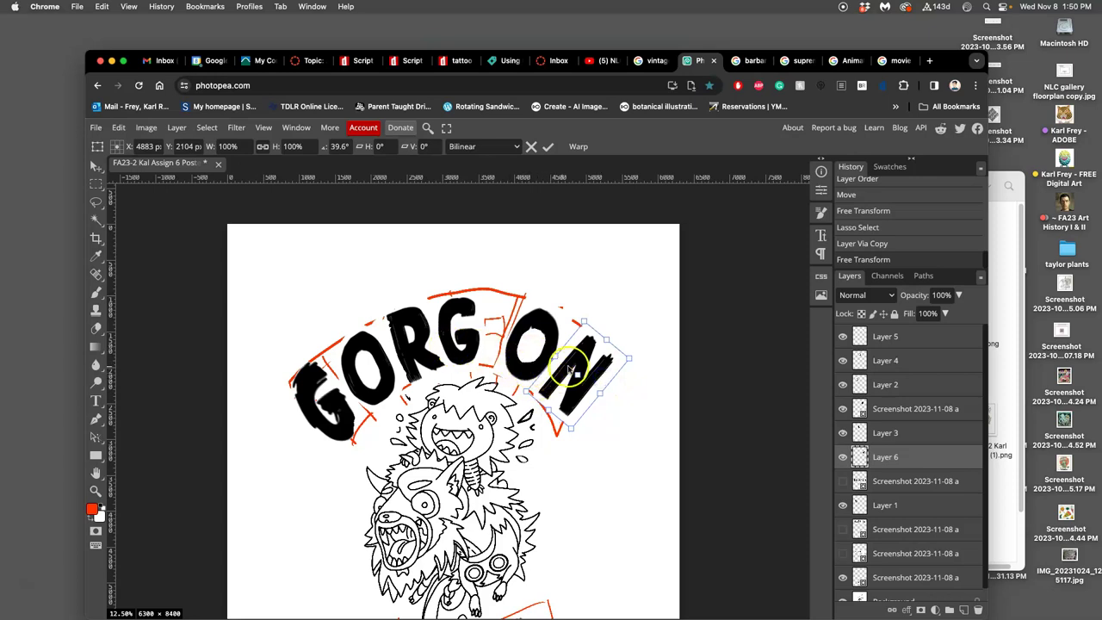
pyautogui.moveTo(600, 395); pyautogui.dragTo(631, 366)
pyautogui.click(582, 336)
pyautogui.moveTo(582, 337); pyautogui.dragTo(566, 361)
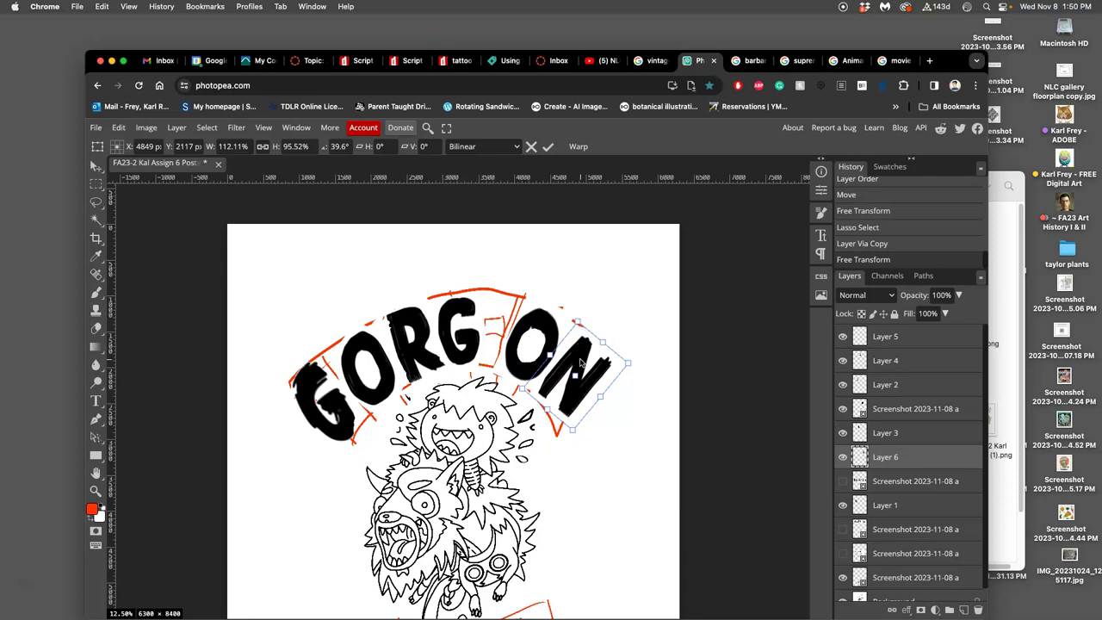
pyautogui.press('Return')
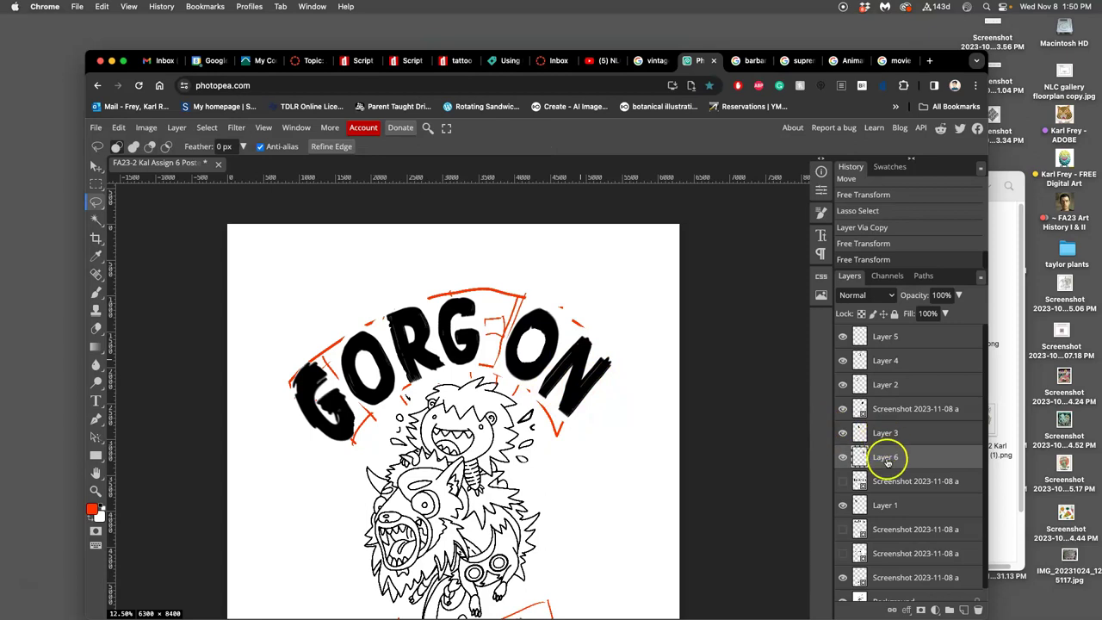
# - Inspect the poster lettering and toggle the visibility of the letter layers one by one to identify which letter each holds
pyautogui.click(880, 409)
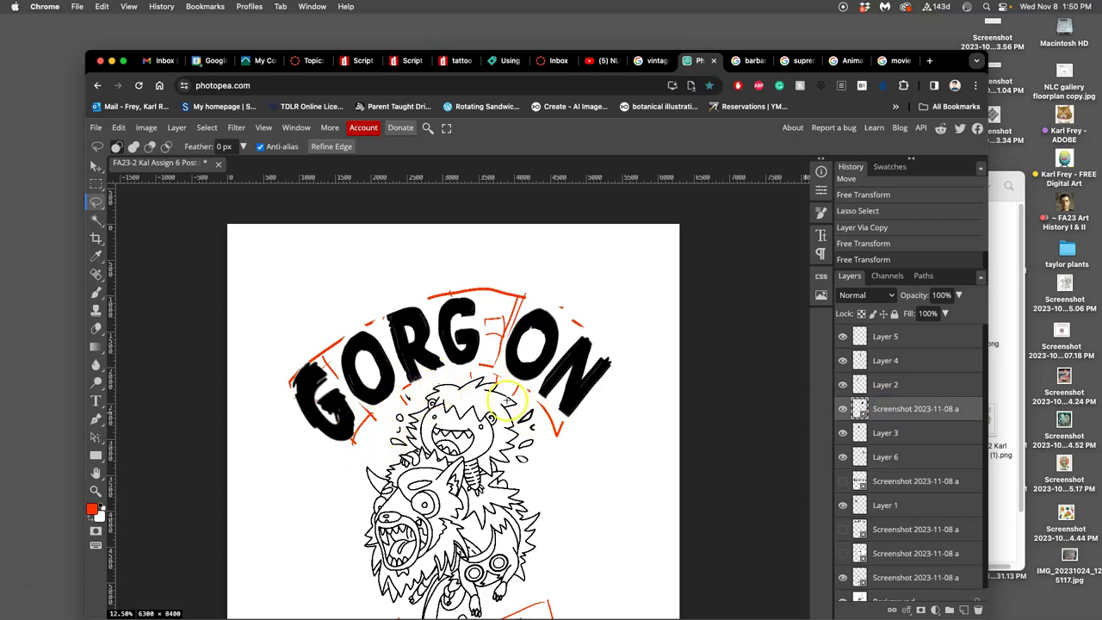
pyautogui.scroll(-3, 491, 417)
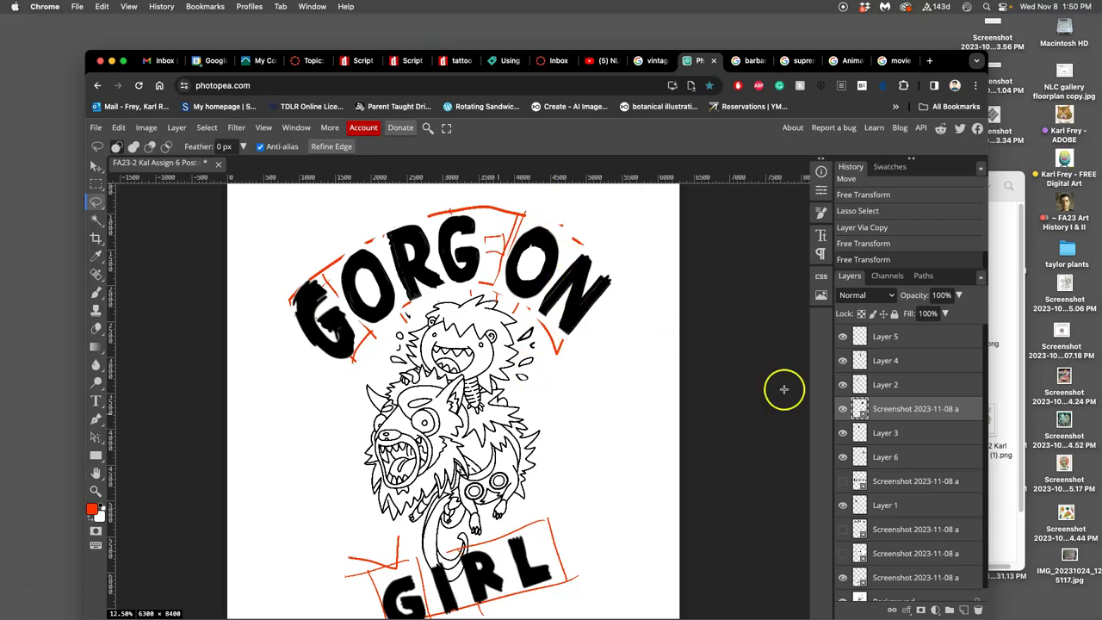
pyautogui.scroll(2, 589, 306)
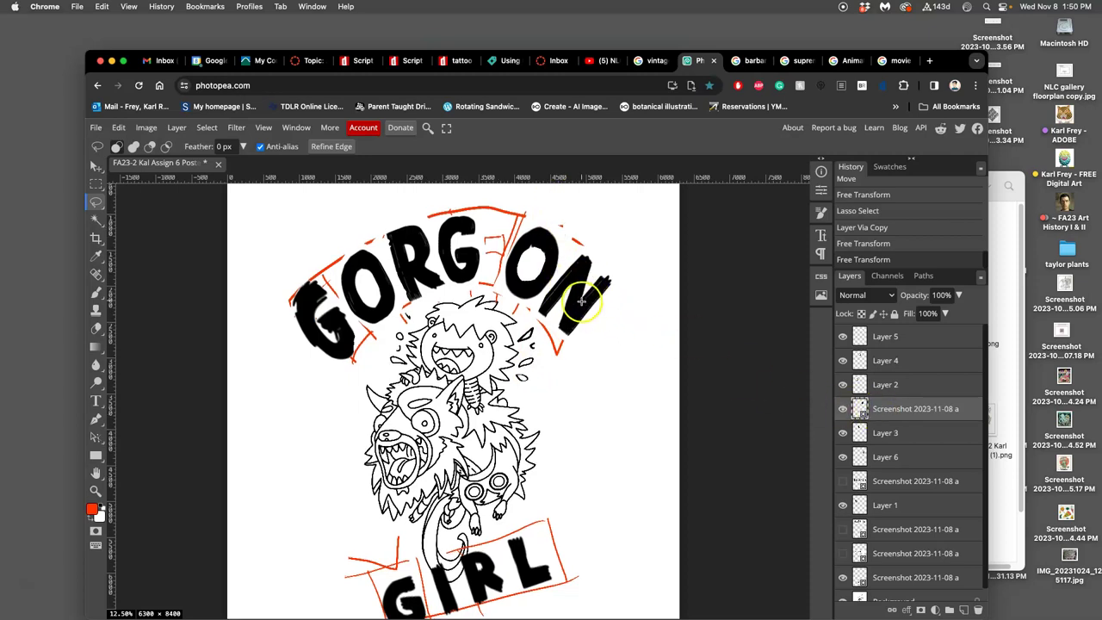
pyautogui.click(842, 410)
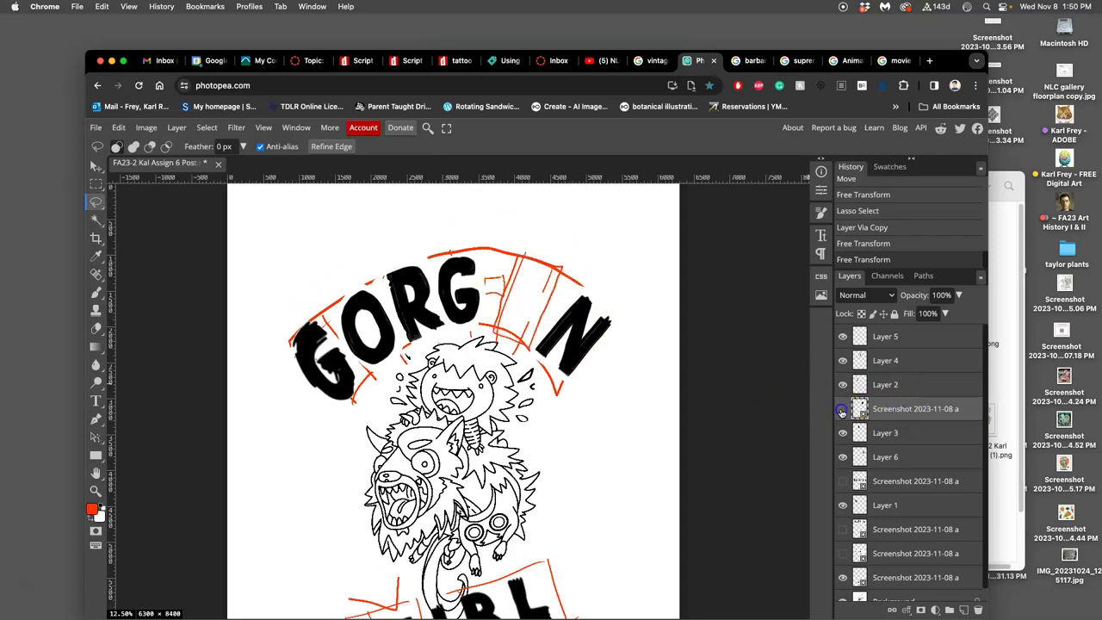
pyautogui.click(843, 410)
pyautogui.click(842, 456)
pyautogui.click(842, 456)
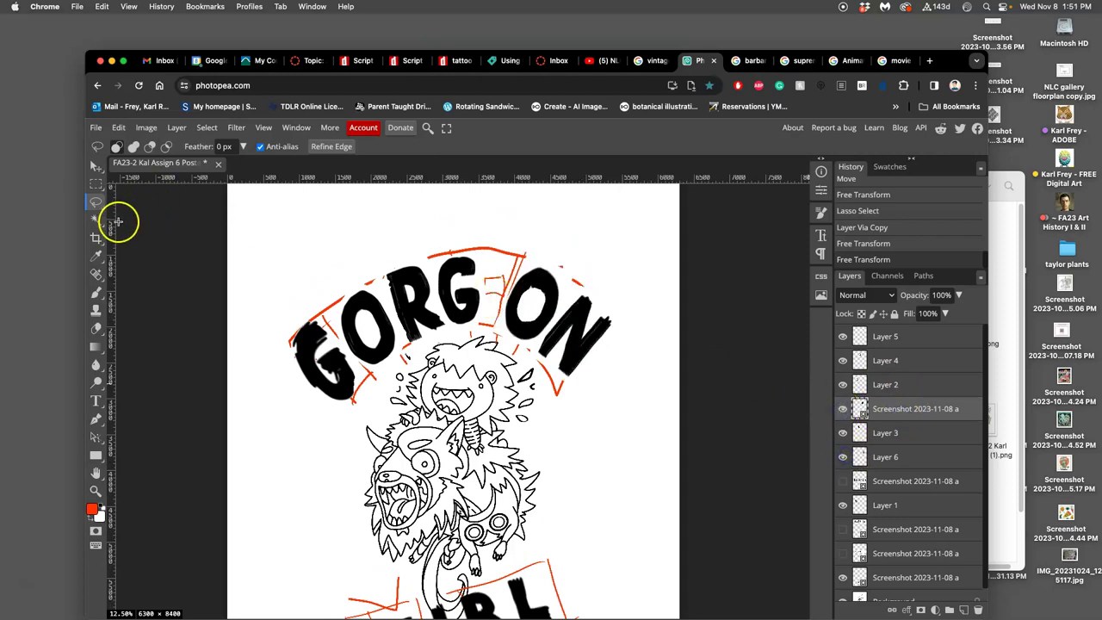
pyautogui.click(96, 202)
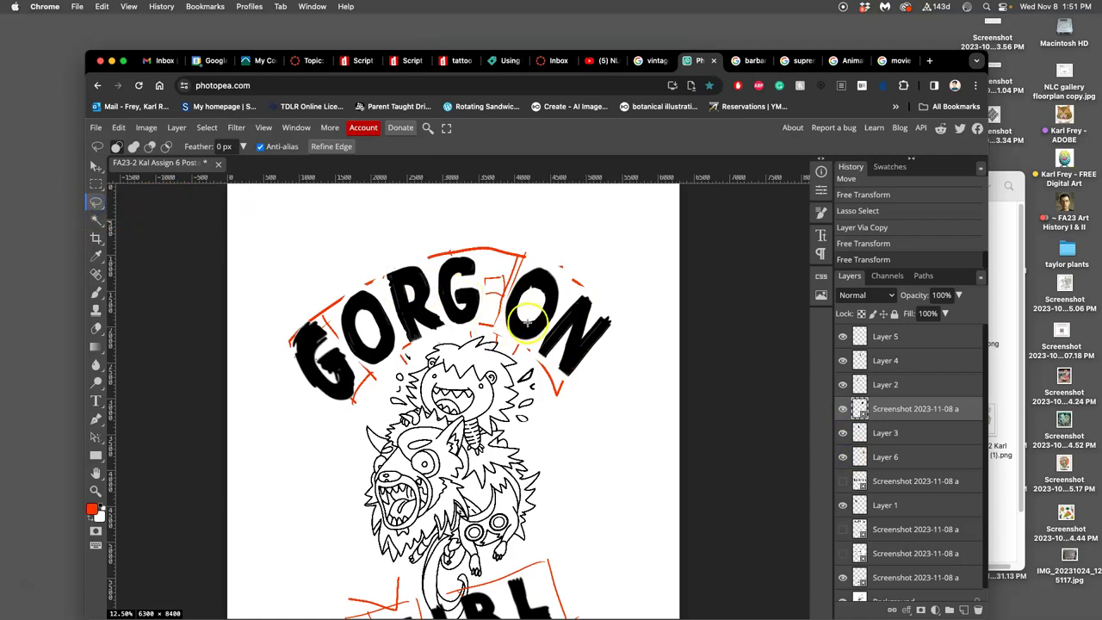
pyautogui.click(844, 361)
pyautogui.click(844, 362)
pyautogui.click(842, 384)
pyautogui.click(842, 384)
pyautogui.click(844, 337)
pyautogui.click(844, 337)
pyautogui.moveTo(887, 337); pyautogui.dragTo(894, 351)
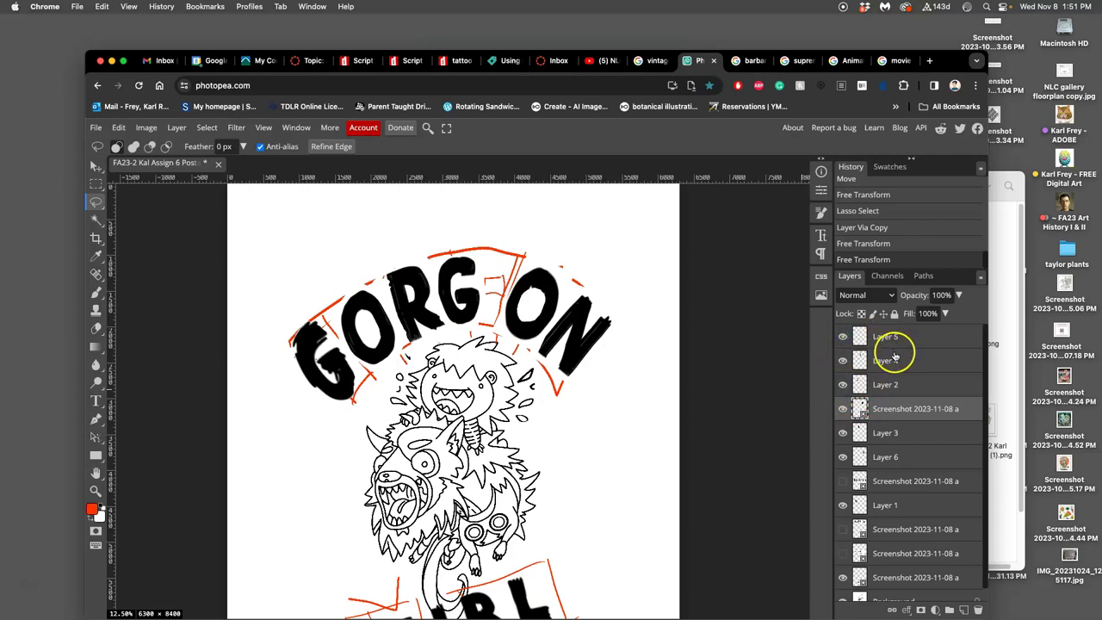
pyautogui.click(889, 456)
pyautogui.click(842, 457)
pyautogui.click(842, 458)
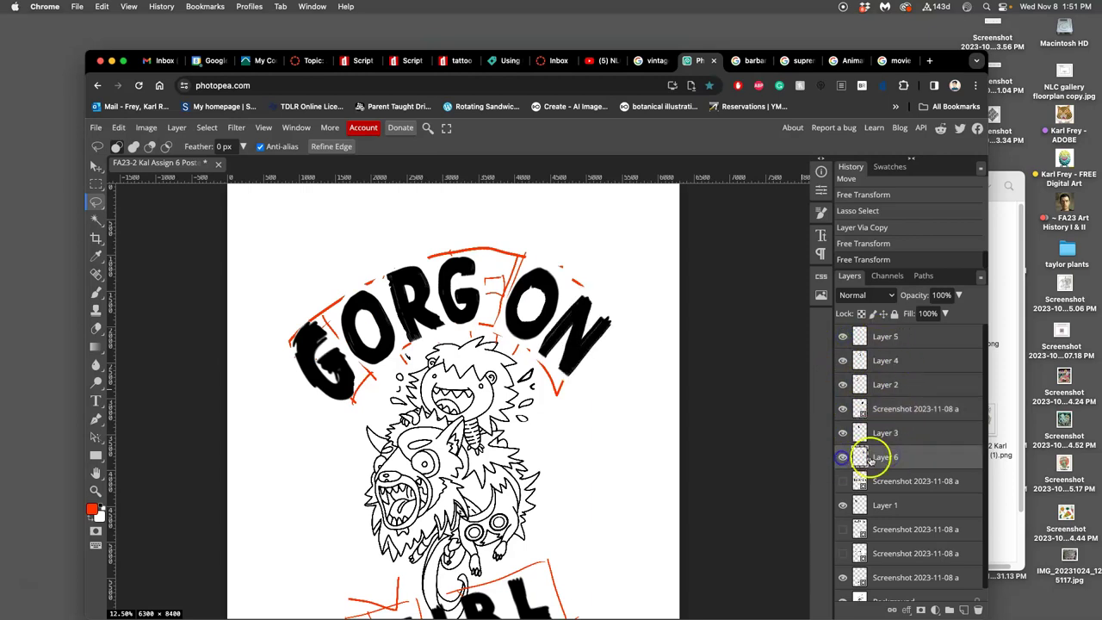
# - Move the lowest visible screenshot layer up to directly beneath Layer 1, checking Layer 1's content by toggling its visibility
pyautogui.click(873, 503)
pyautogui.click(844, 506)
pyautogui.click(843, 506)
pyautogui.click(861, 576)
pyautogui.moveTo(876, 577); pyautogui.dragTo(875, 535)
pyautogui.click(844, 505)
pyautogui.click(843, 505)
# - Turn on layer Auto-Select and pick the button-like "O" on the canvas, checking its screenshot layer by toggling visibility
pyautogui.click(96, 166)
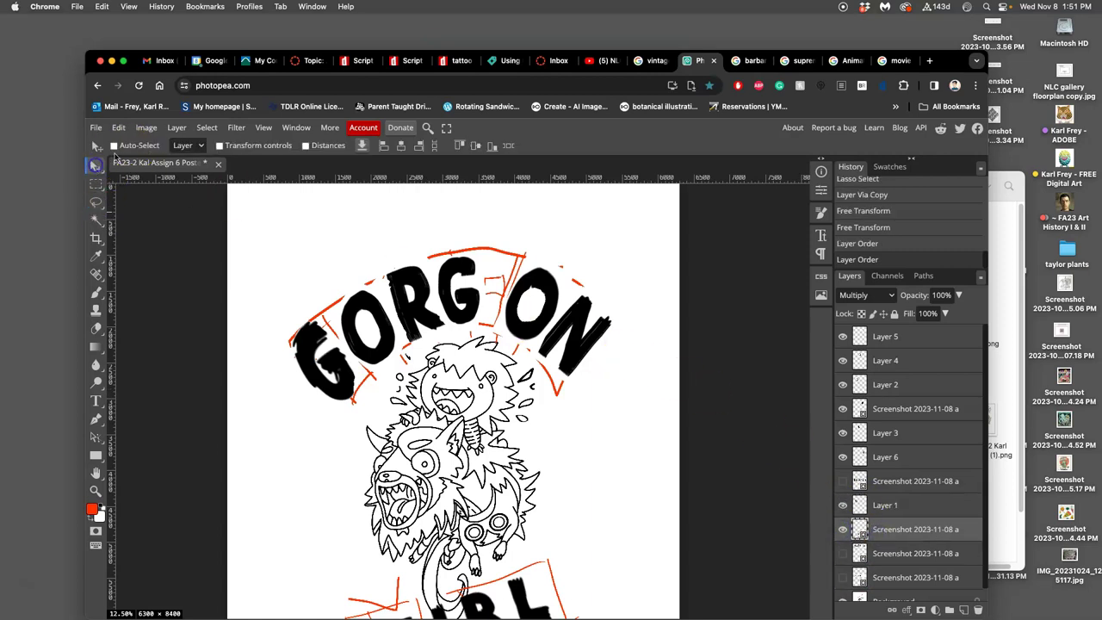
pyautogui.click(547, 286)
pyautogui.click(843, 409)
pyautogui.click(843, 409)
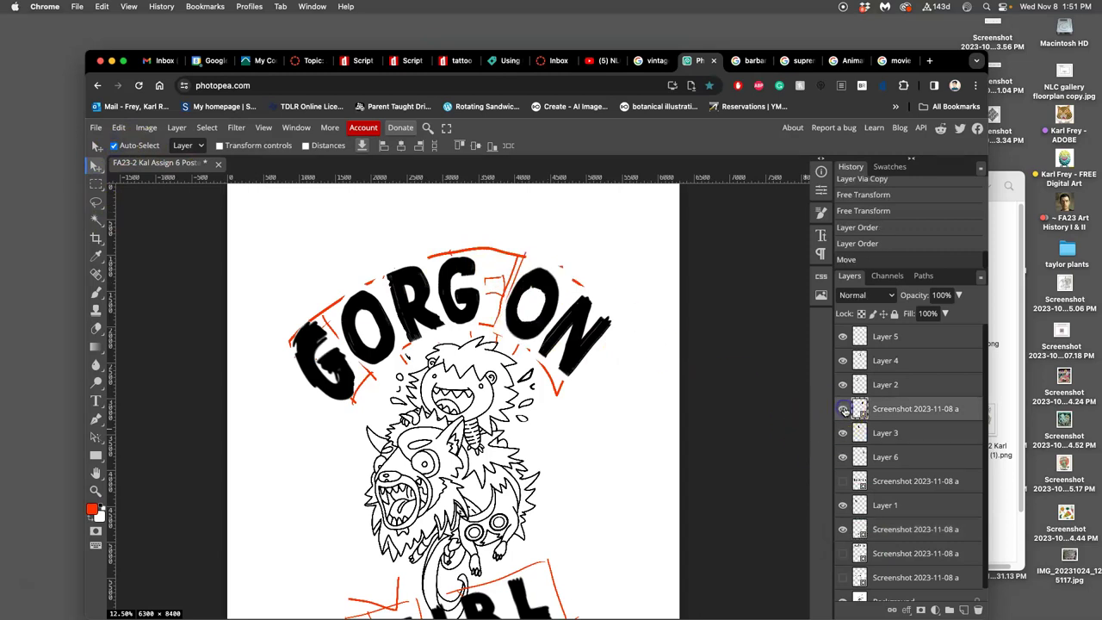
# - Lasso the stray marks between the "O" and "N" on the "O" screenshot layer and try to delete them
pyautogui.click(96, 202)
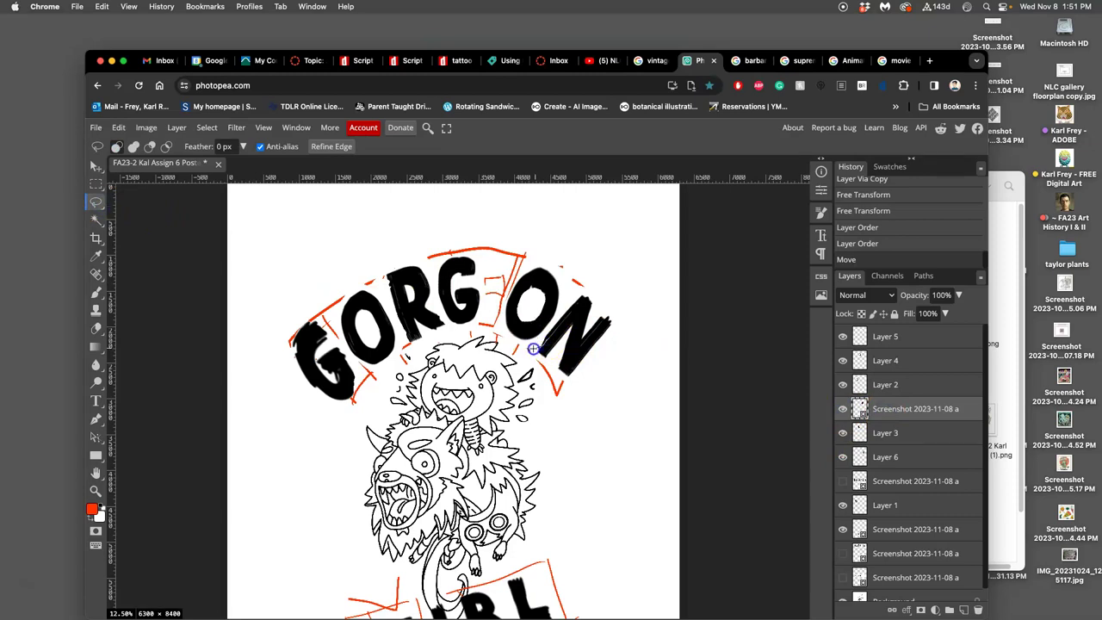
pyautogui.moveTo(532, 360); pyautogui.dragTo(548, 351)
pyautogui.press('Delete')
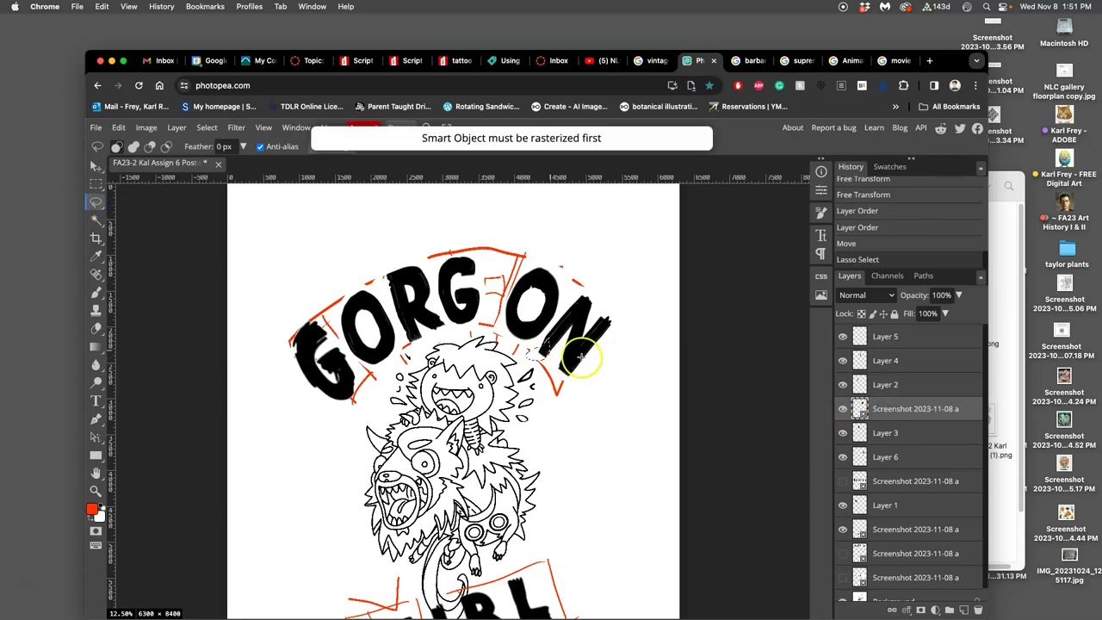
pyautogui.rightClick(919, 411)
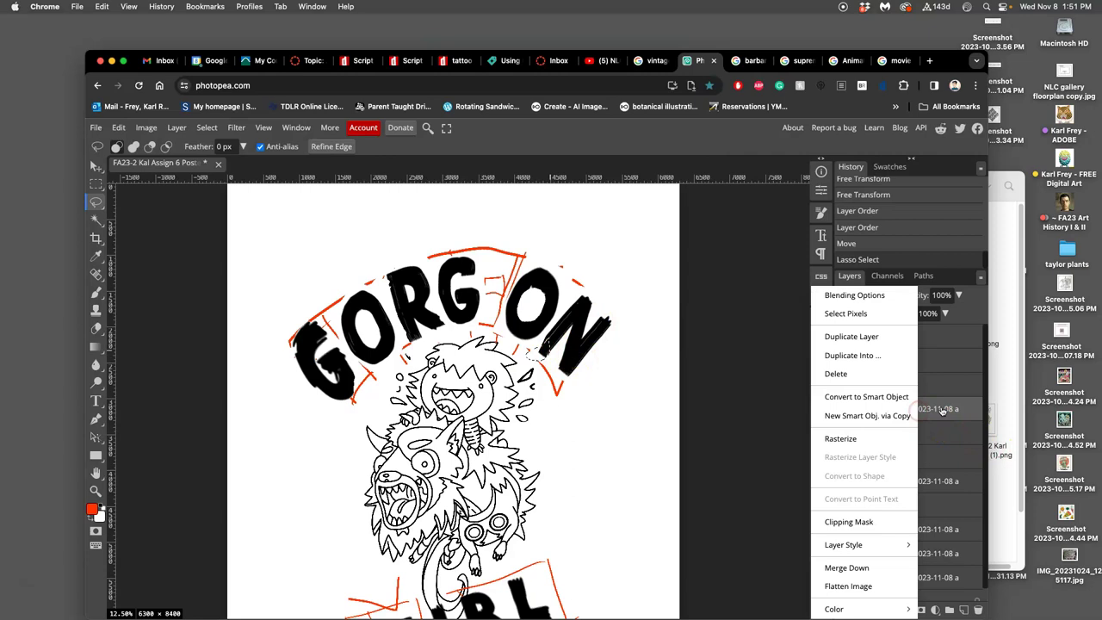
pyautogui.click(942, 411)
pyautogui.click(842, 409)
pyautogui.click(843, 409)
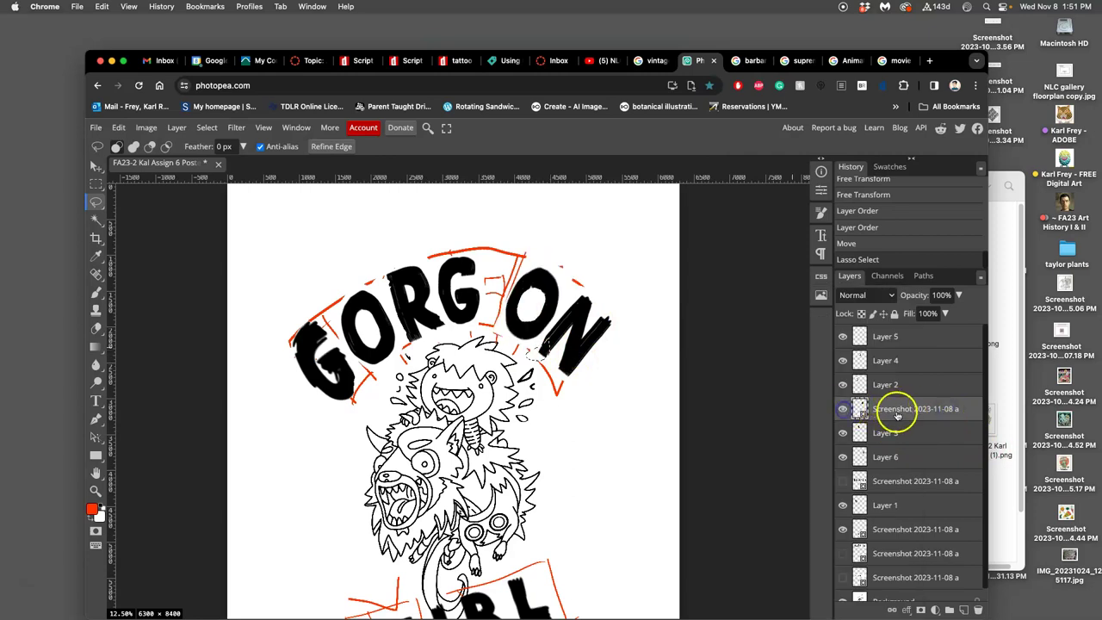
# - Rasterize the "O" screenshot layer, clear the lassoed marks and deselect
pyautogui.rightClick(897, 415)
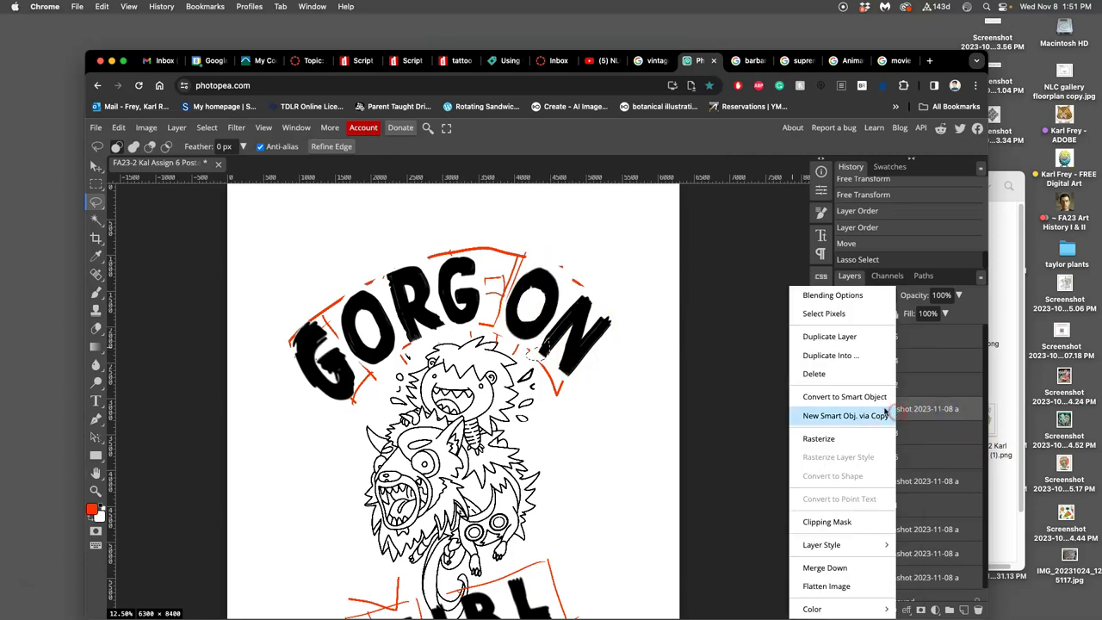
pyautogui.click(819, 438)
pyautogui.press('Delete')
pyautogui.click(619, 376)
pyautogui.click(565, 346)
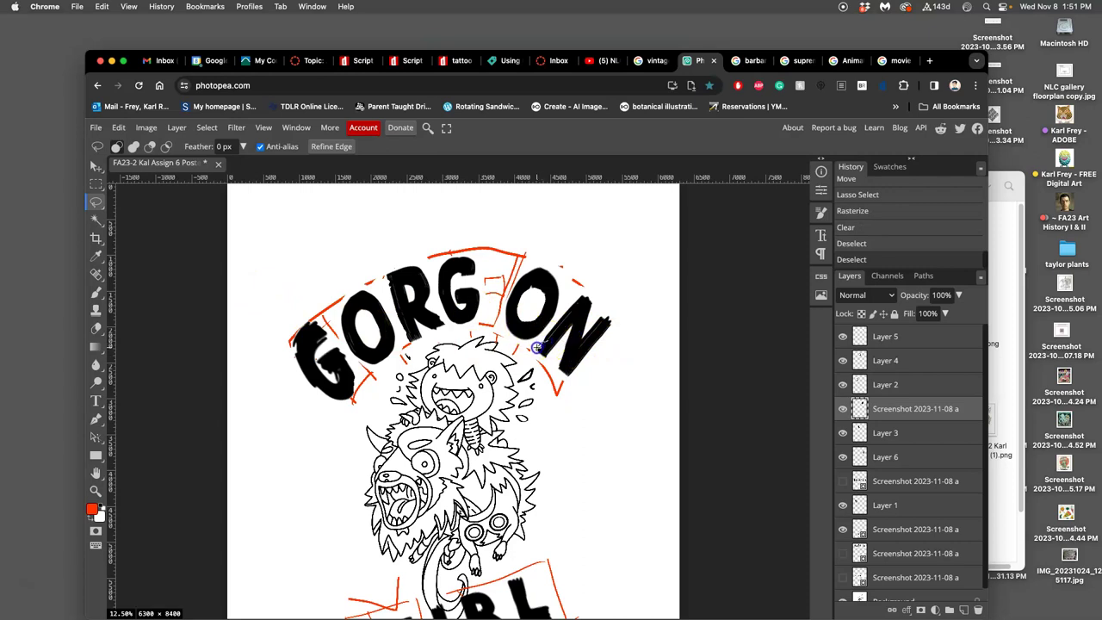
# - Lasso the area just below the "O" beside the "N" again, clear it and deselect
pyautogui.moveTo(531, 355)
pyautogui.mouseDown()
pyautogui.moveTo(603, 379)
pyautogui.moveTo(551, 344)
pyautogui.mouseUp()
pyautogui.press('BackSpace')
pyautogui.press('super+d')
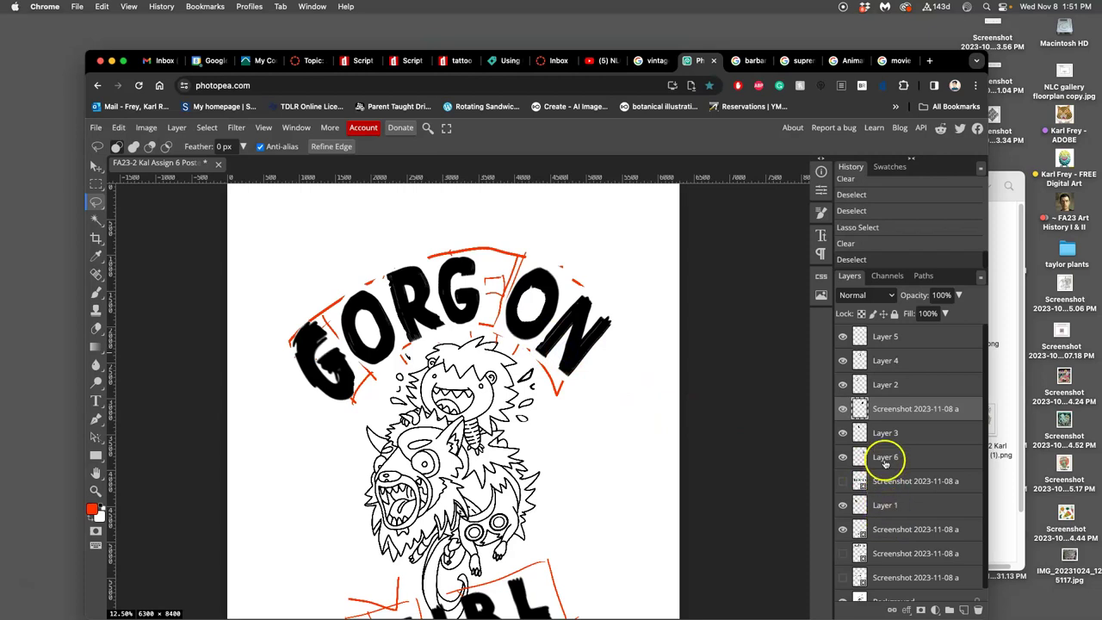
# - On Layer 6, lasso the rough gaps along the upper-left part of the "N" and fill them with black
pyautogui.click(843, 456)
pyautogui.click(843, 456)
pyautogui.click(882, 456)
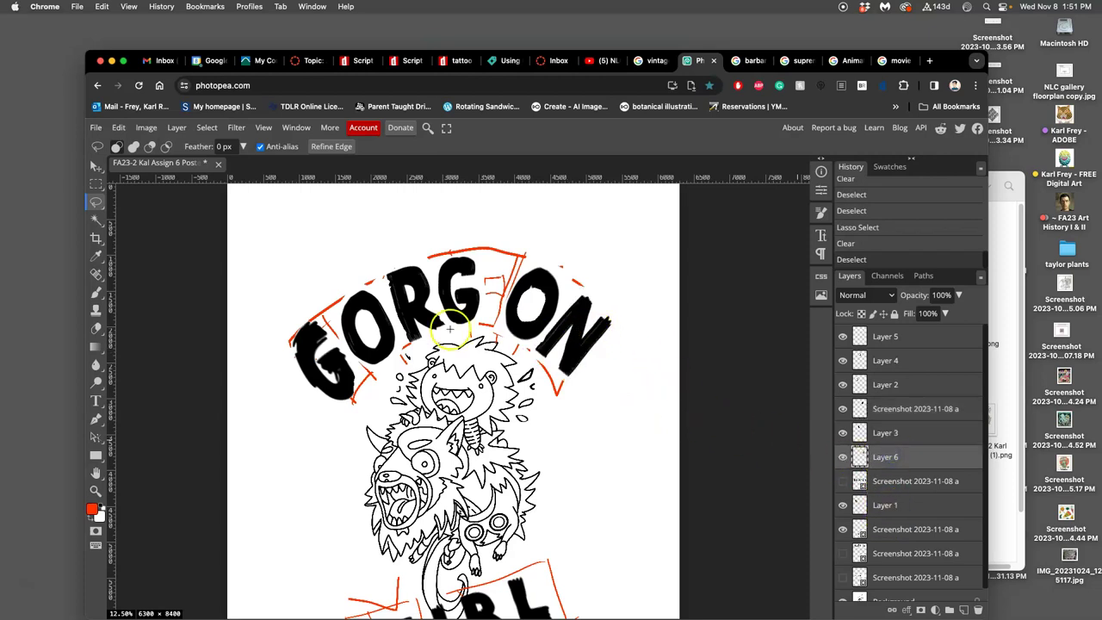
pyautogui.moveTo(544, 306)
pyautogui.mouseDown()
pyautogui.moveTo(591, 321)
pyautogui.moveTo(587, 301)
pyautogui.mouseUp()
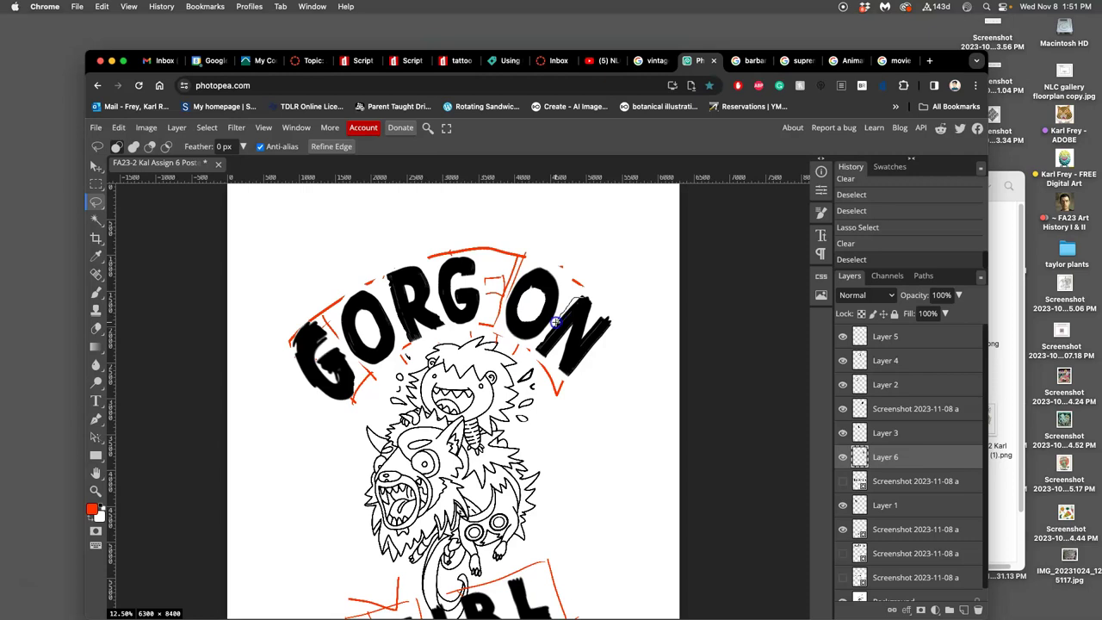
pyautogui.moveTo(582, 307); pyautogui.dragTo(556, 314)
pyautogui.click(118, 127)
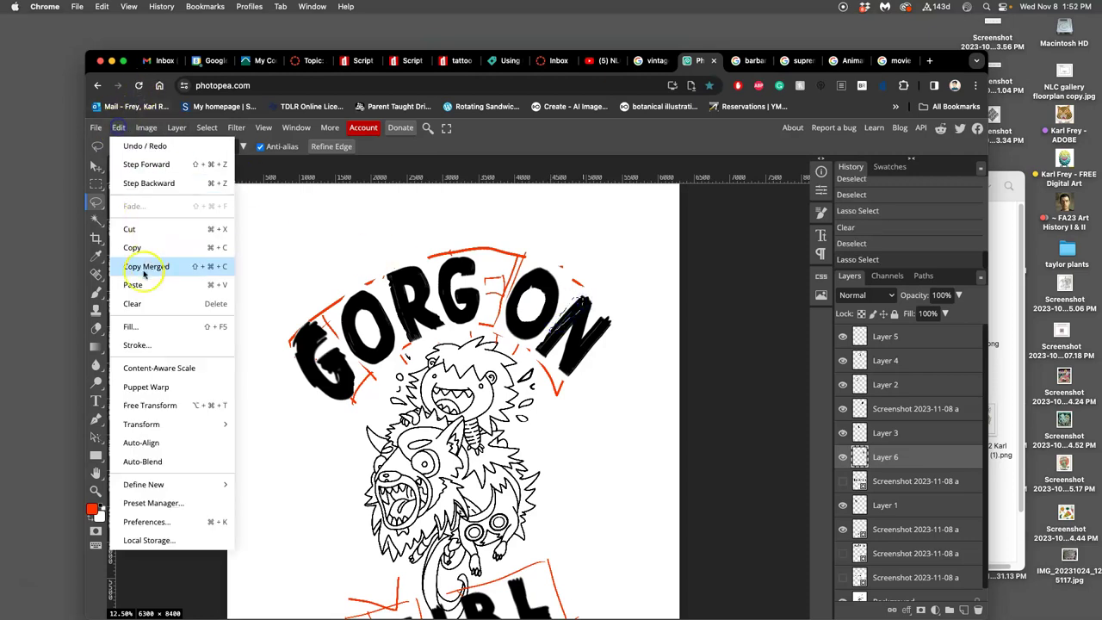
pyautogui.click(207, 325)
pyautogui.click(245, 244)
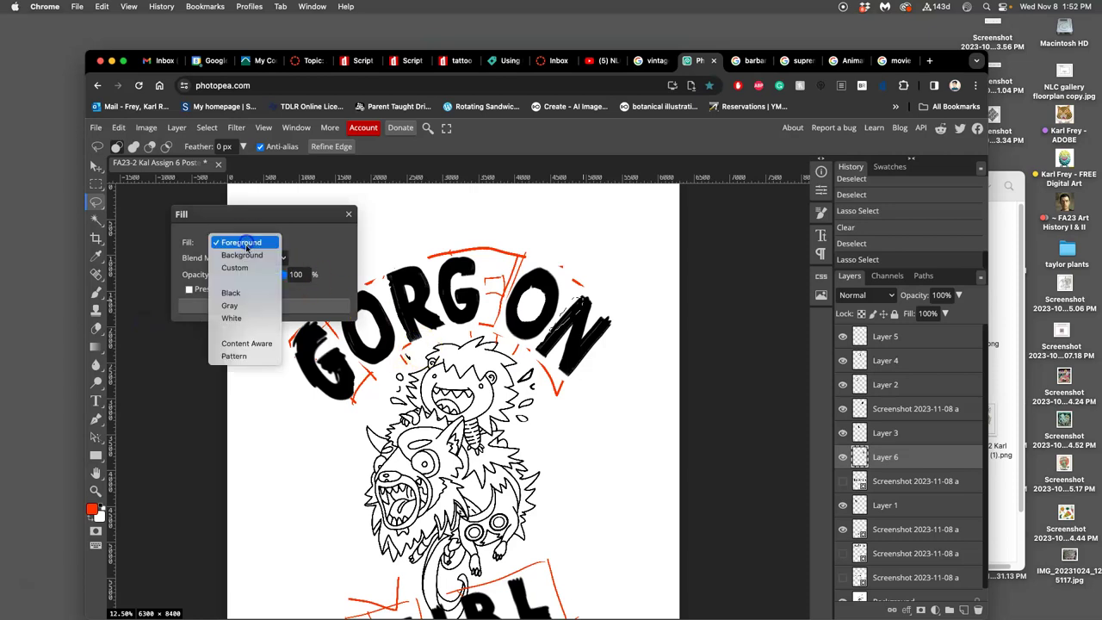
pyautogui.click(239, 294)
pyautogui.click(263, 307)
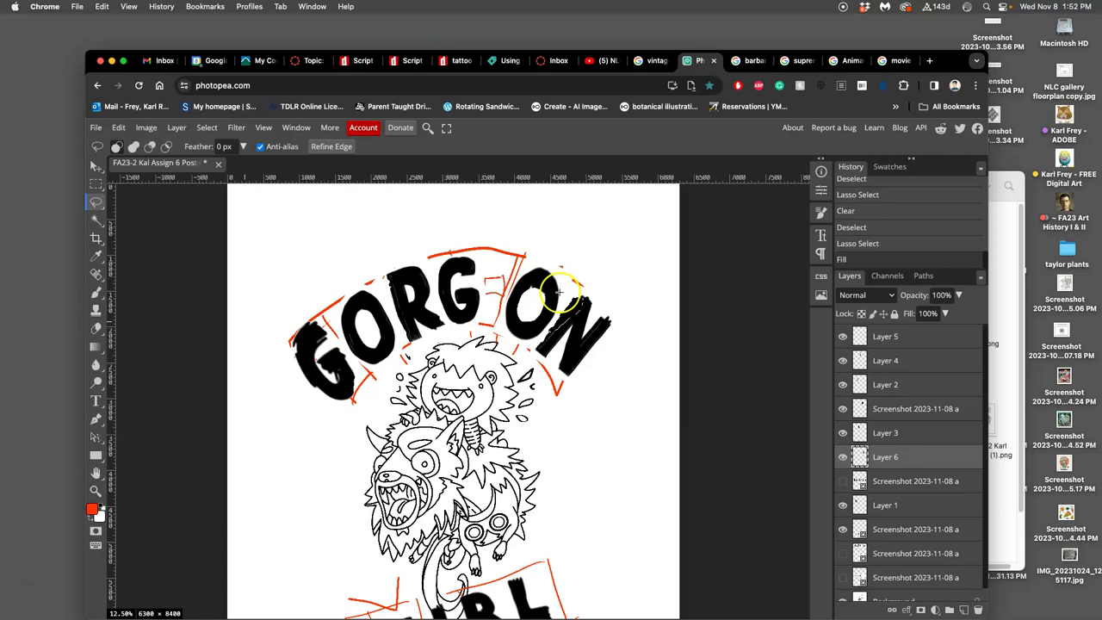
pyautogui.click(627, 300)
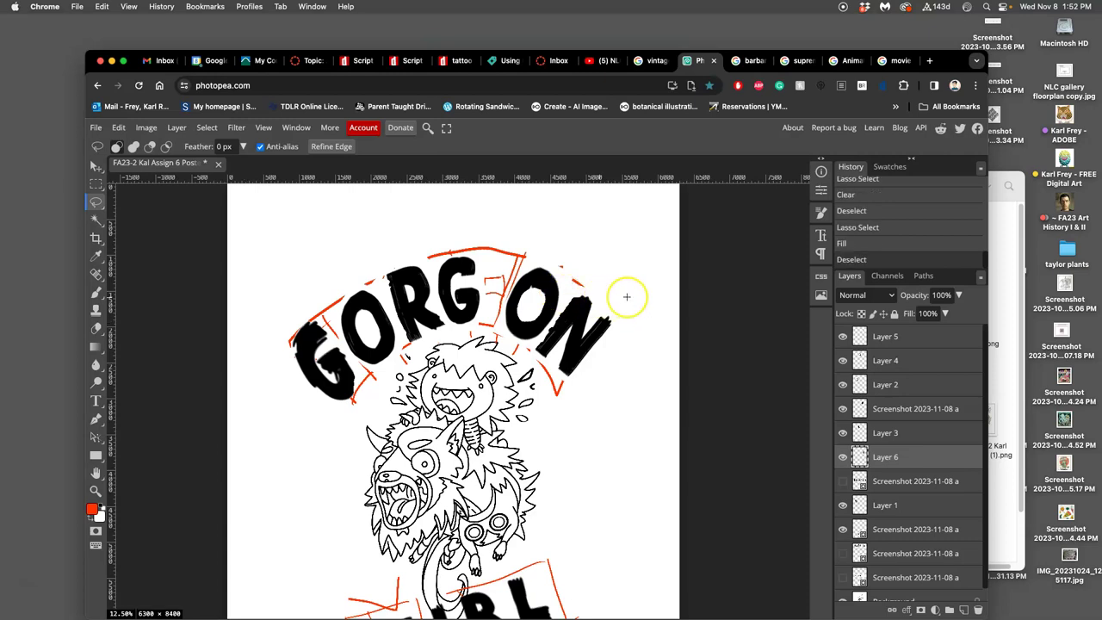
# - Lasso the rough gaps along the right stroke of the "N", fill them with black and deselect
pyautogui.scroll(-3, 626, 296)
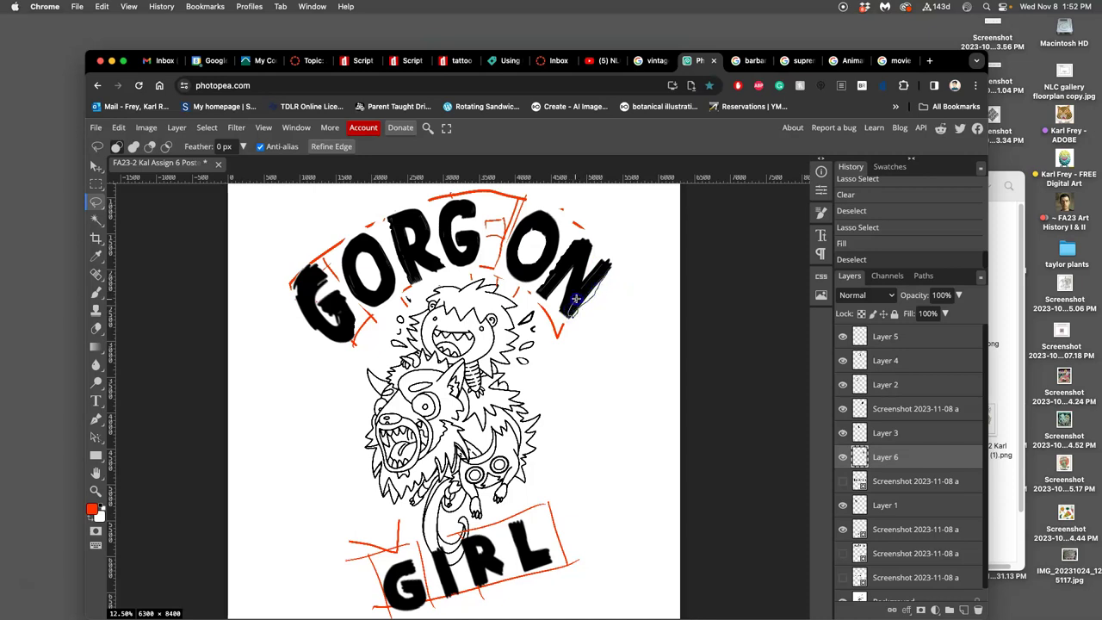
pyautogui.moveTo(592, 282); pyautogui.dragTo(594, 281)
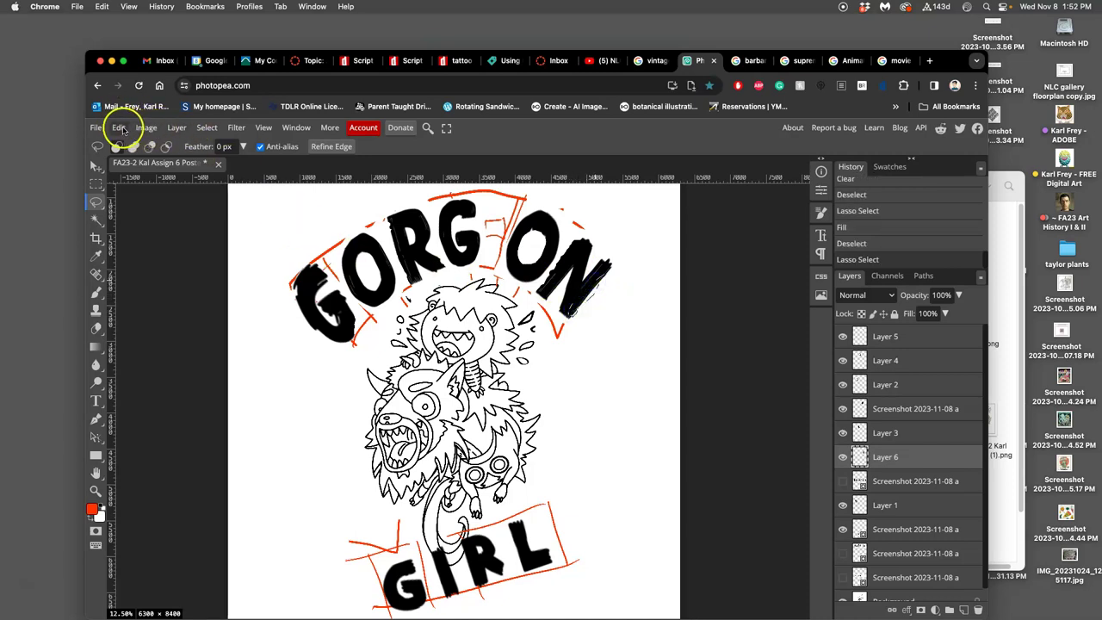
pyautogui.click(118, 127)
pyautogui.click(142, 326)
pyautogui.click(308, 311)
pyautogui.click(594, 338)
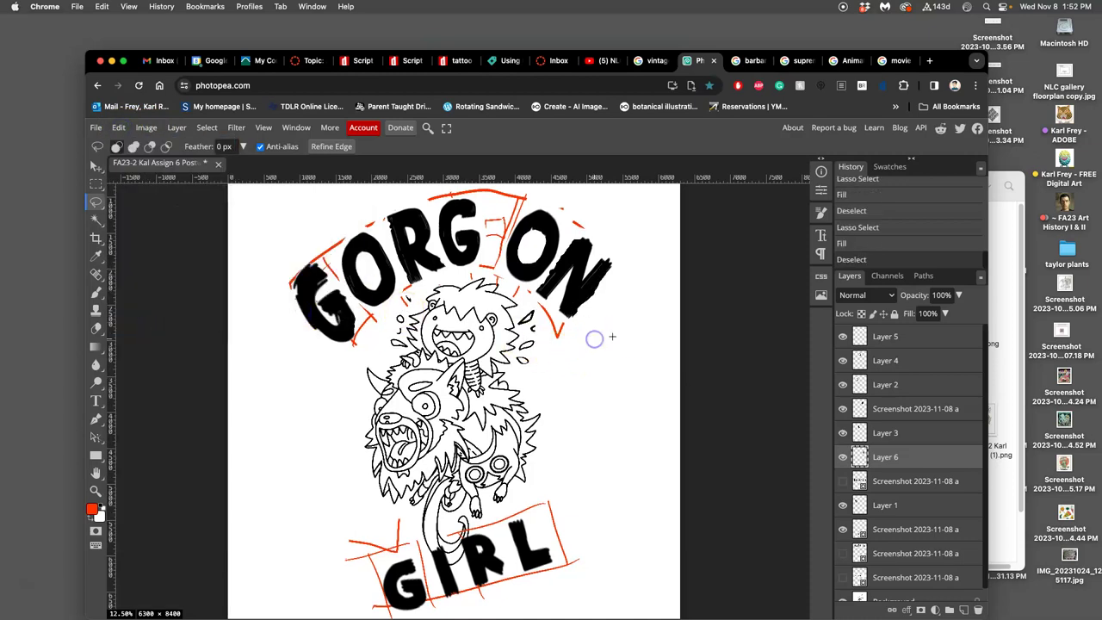
# - Pick the first "O" of the arch on the canvas, and nudge the neighbouring "R" slightly upward
pyautogui.scroll(1, 622, 329)
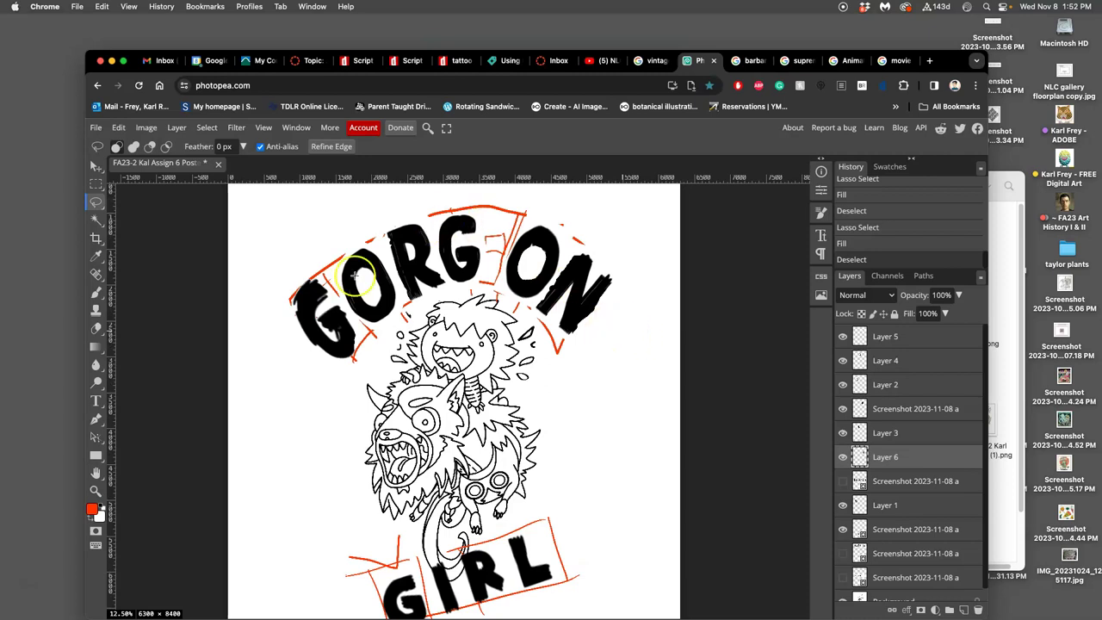
pyautogui.scroll(-3, 508, 370)
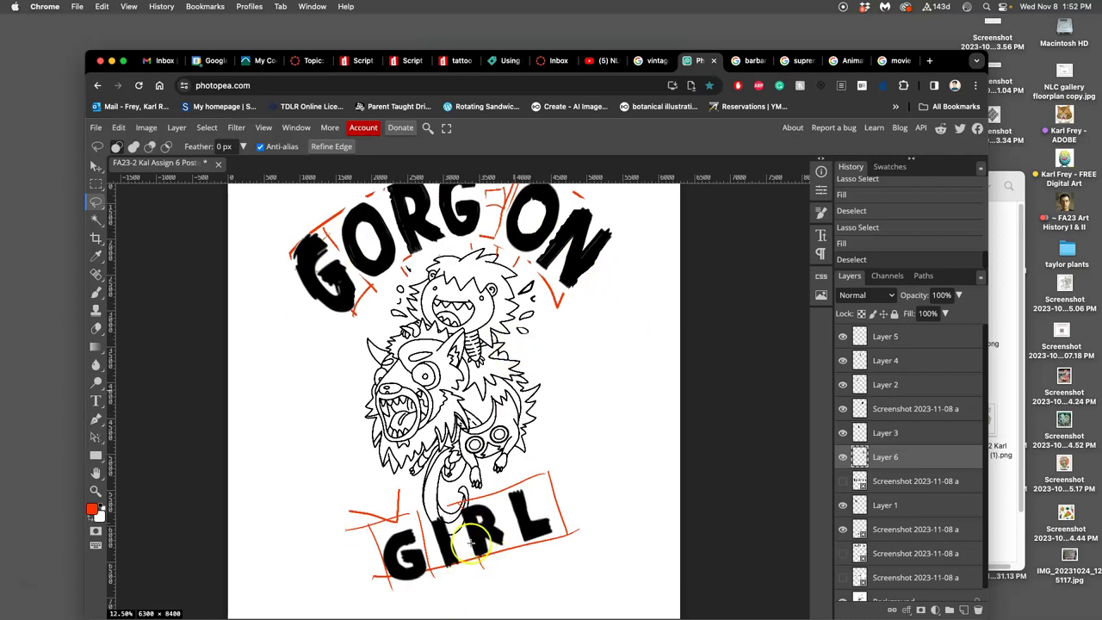
pyautogui.hscroll(1, 499, 520)
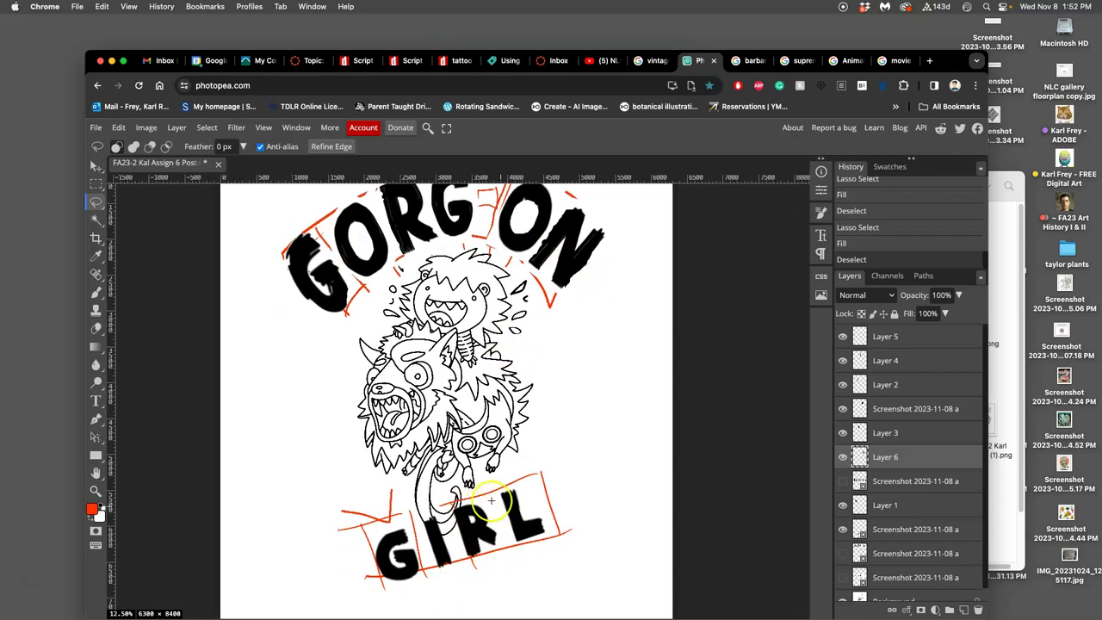
pyautogui.scroll(-1, 506, 498)
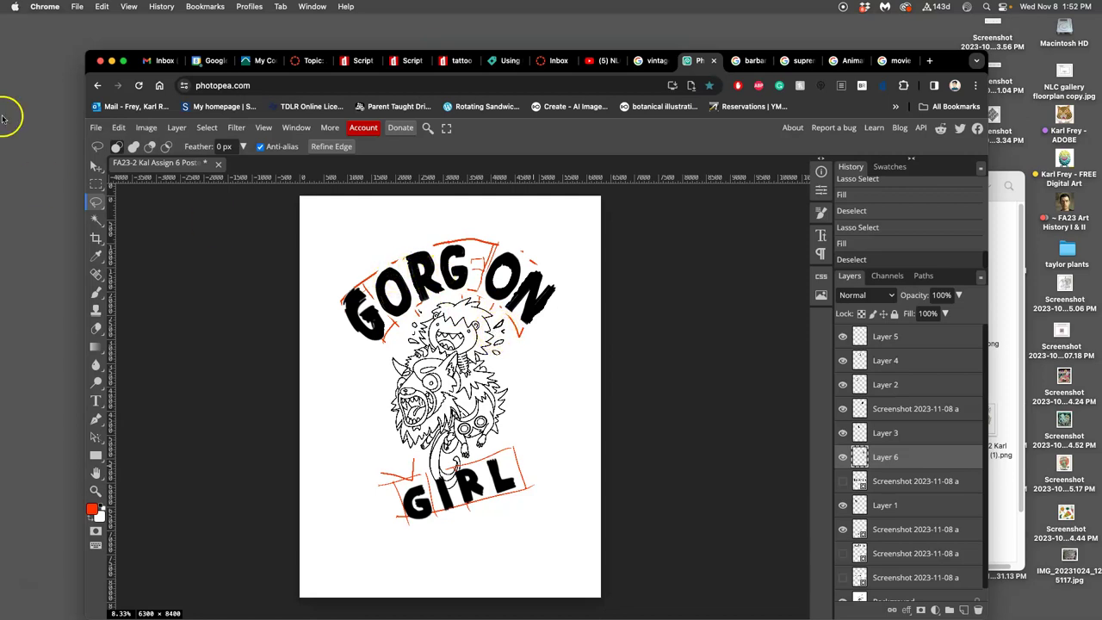
pyautogui.click(96, 165)
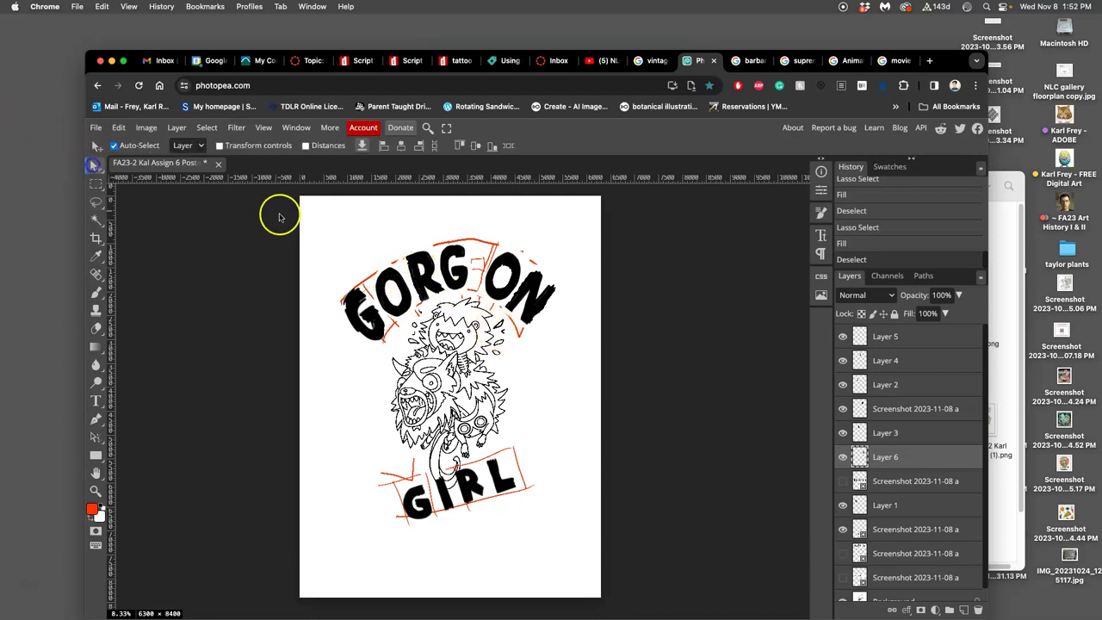
pyautogui.click(395, 281)
pyautogui.moveTo(431, 263); pyautogui.dragTo(430, 260)
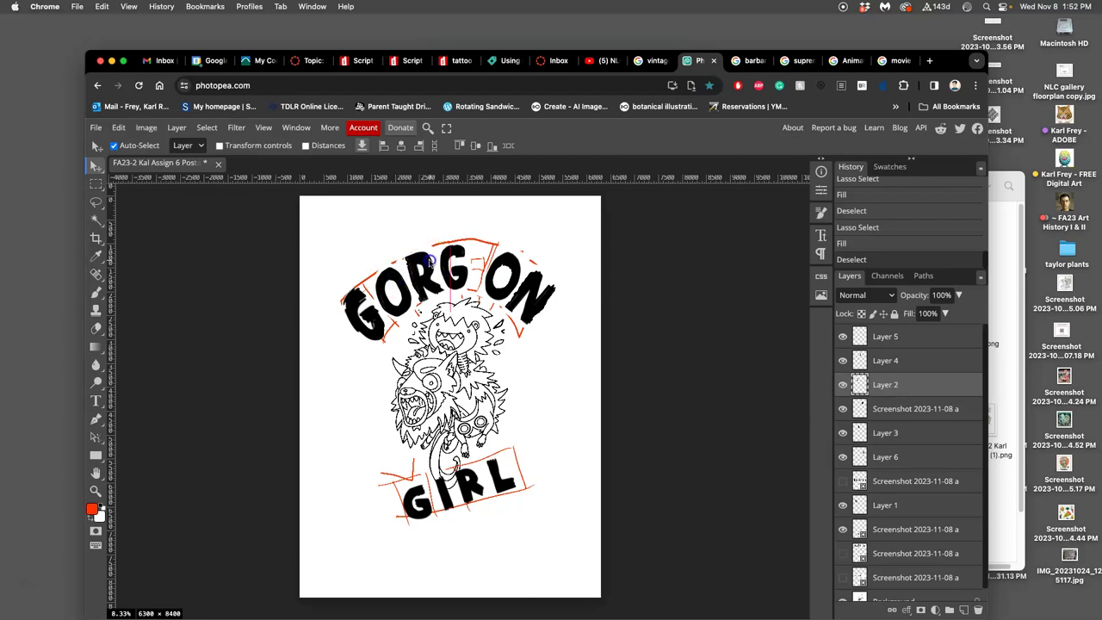